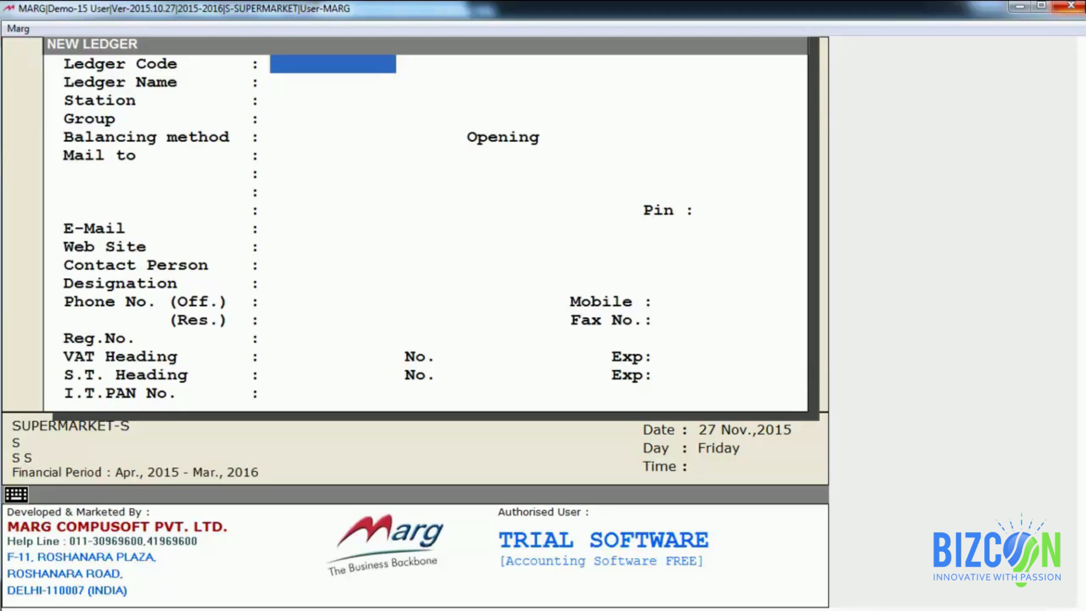
Step: Enter the ledger name SHARMA DISTRIBUTORS, station DELHI and group SUNDRY CREDITORS
{"action": "key", "text": "Return"}
{"action": "type", "text": "S"}
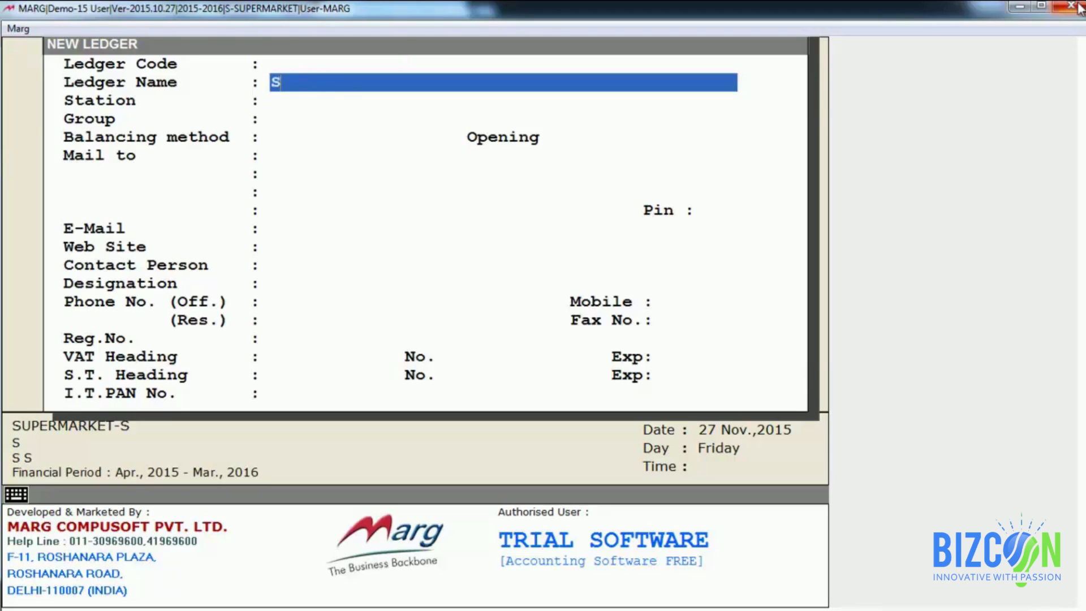
{"action": "type", "text": "HARMA D"}
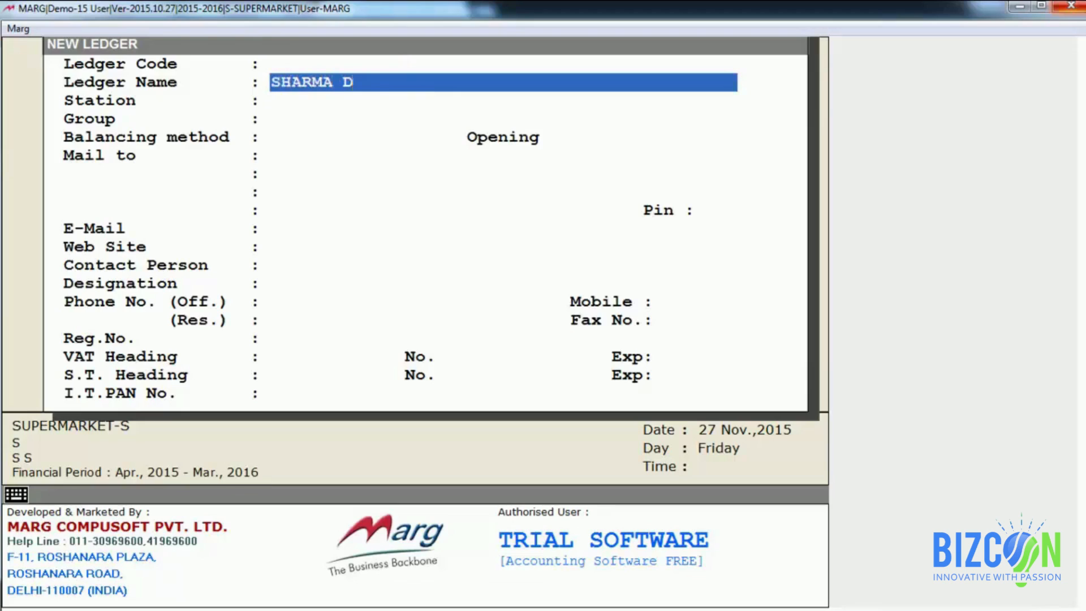
{"action": "type", "text": "ISTRIBUTORS"}
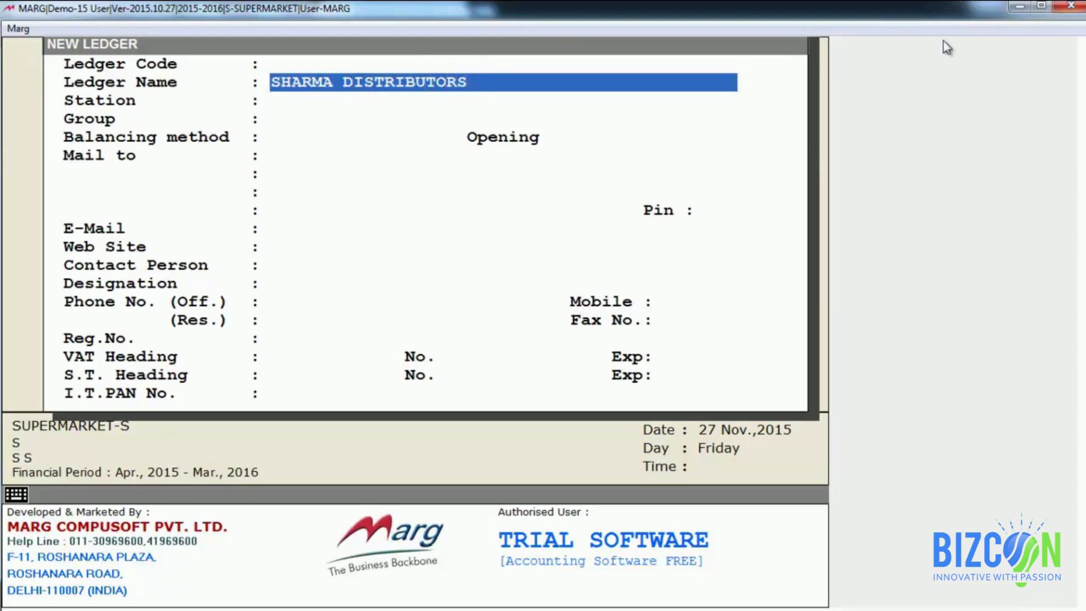
{"action": "key", "text": "Return"}
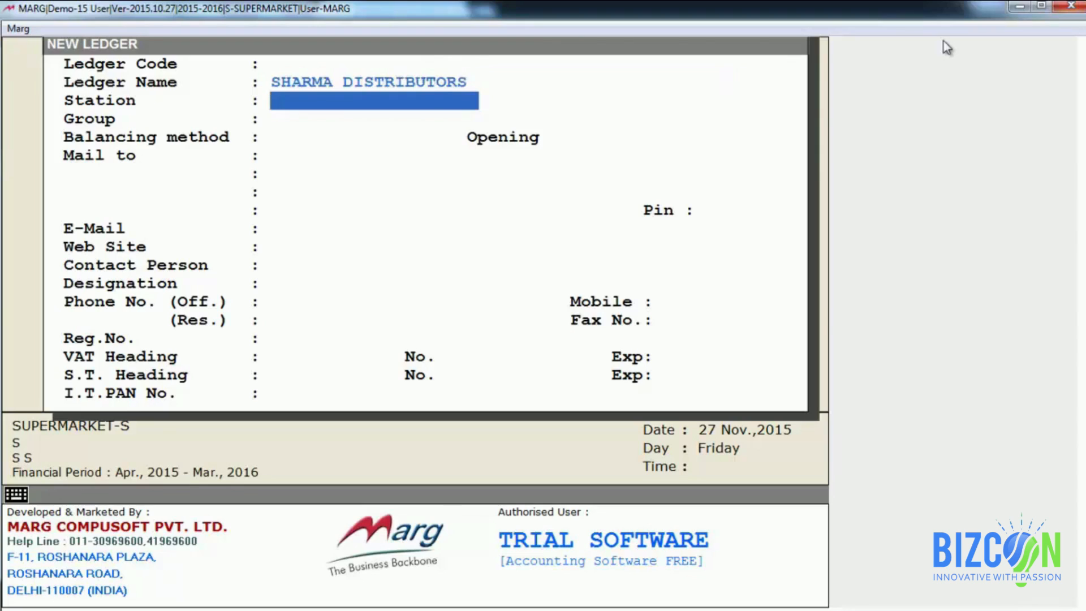
{"action": "type", "text": "DELHI"}
{"action": "key", "text": "Return"}
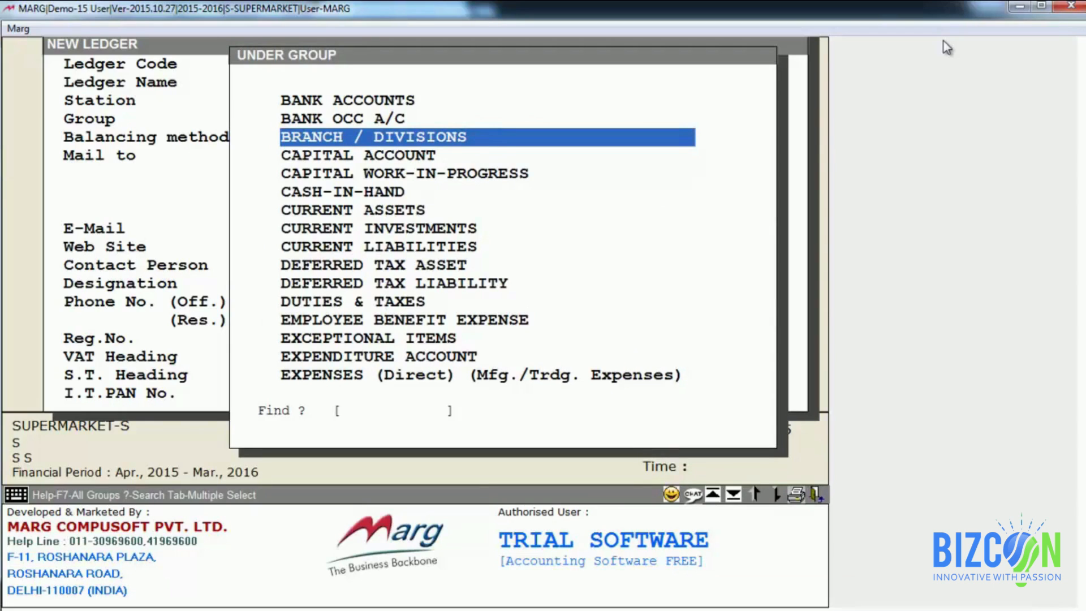
{"action": "type", "text": "SUNDRY"}
{"action": "key", "text": "Down"}
{"action": "key", "text": "Up"}
{"action": "key", "text": "Return"}
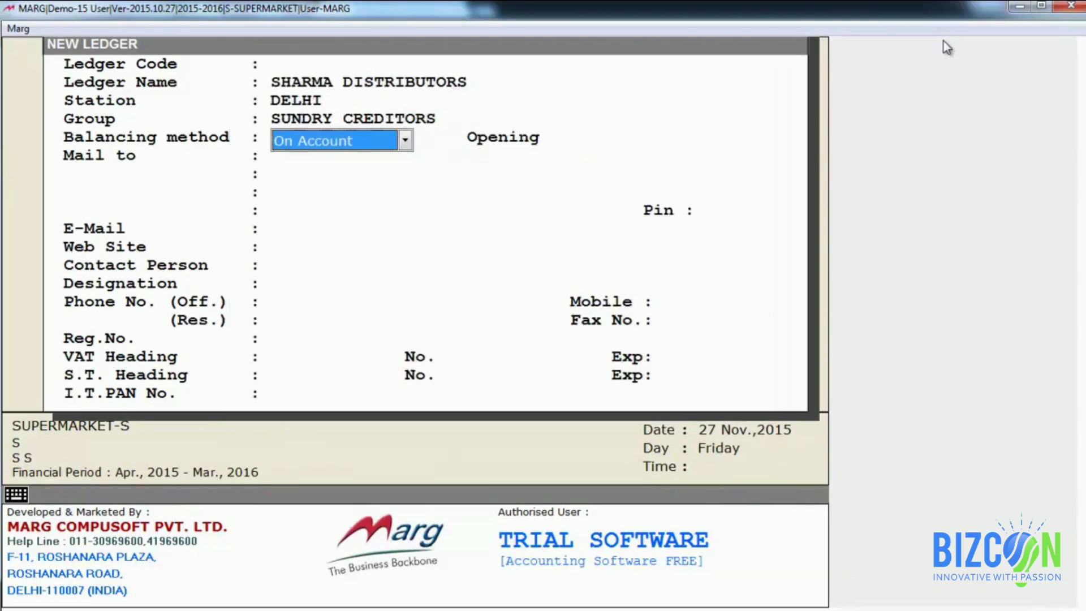
Step: Set Bill by Bill balancing and keep the opening balance at 0.00 Cr
{"action": "key", "text": "space"}
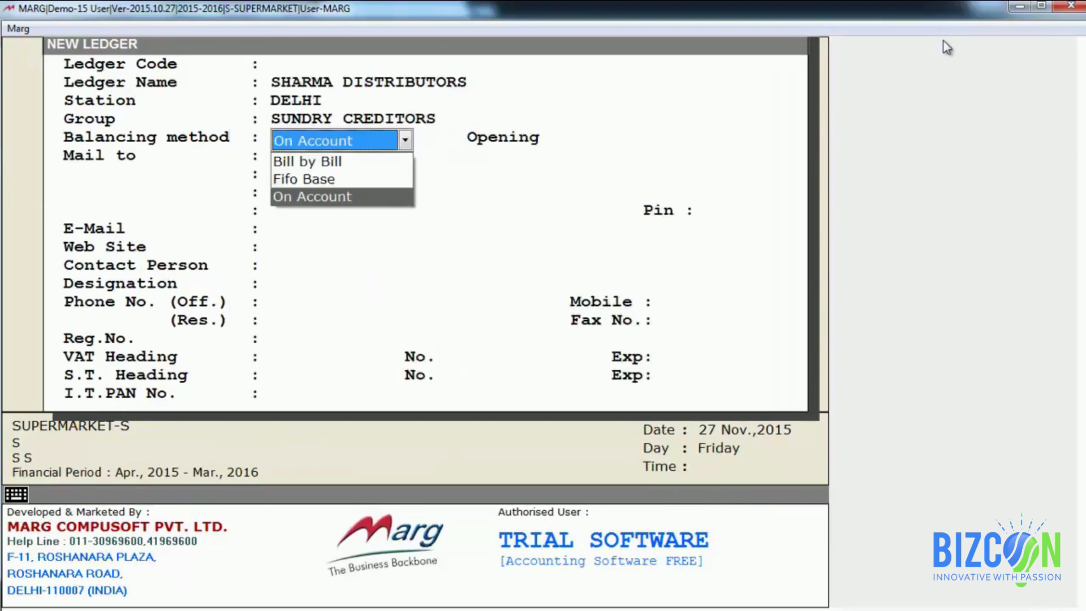
{"action": "key", "text": "Up"}
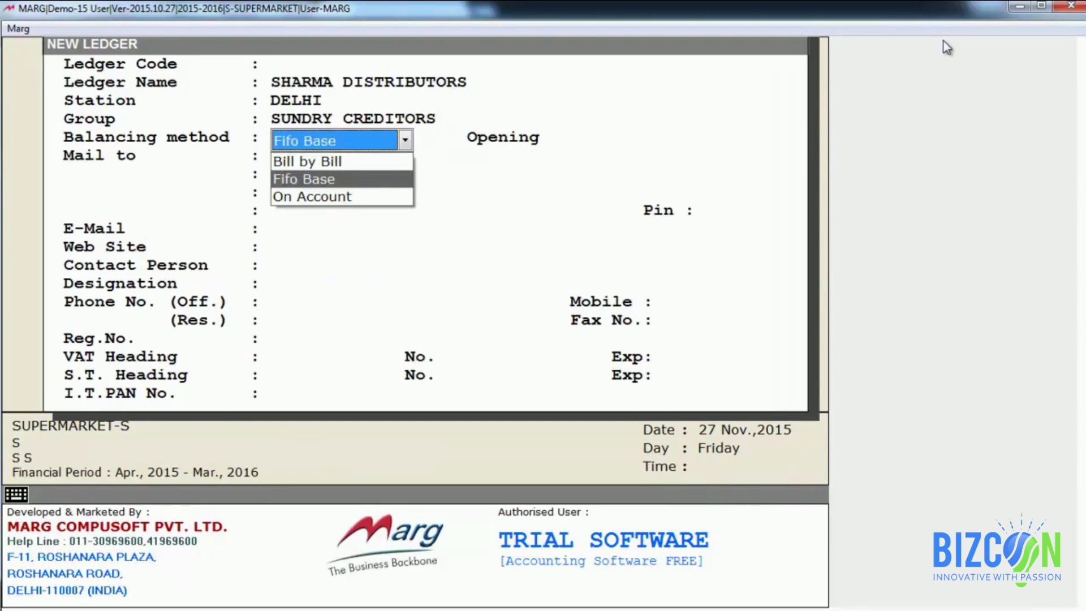
{"action": "key", "text": "Up"}
{"action": "key", "text": "Return"}
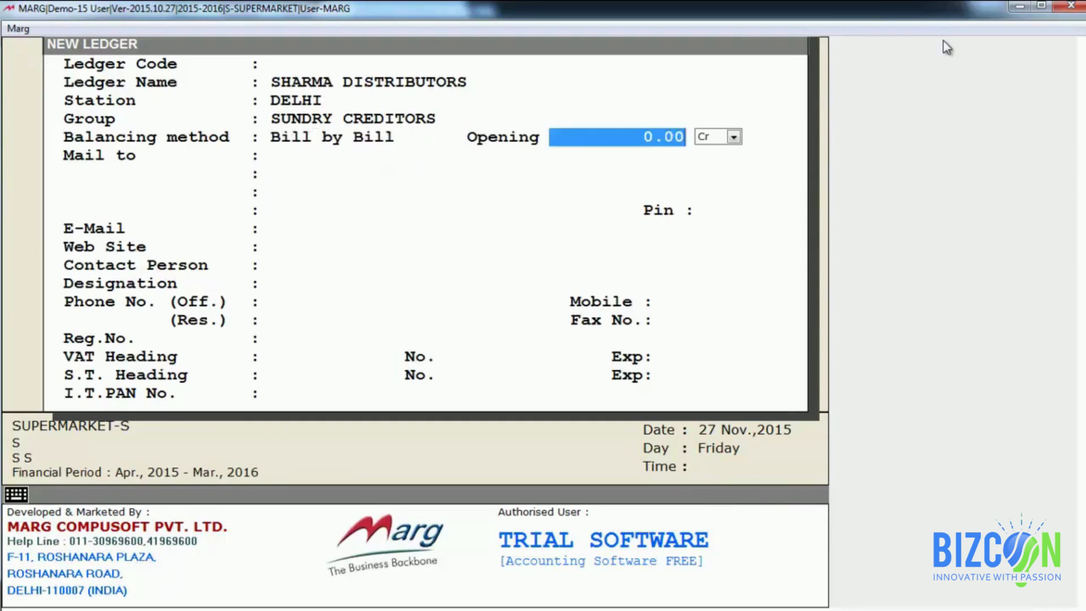
{"action": "key", "text": "Return"}
{"action": "key", "text": "Return"}
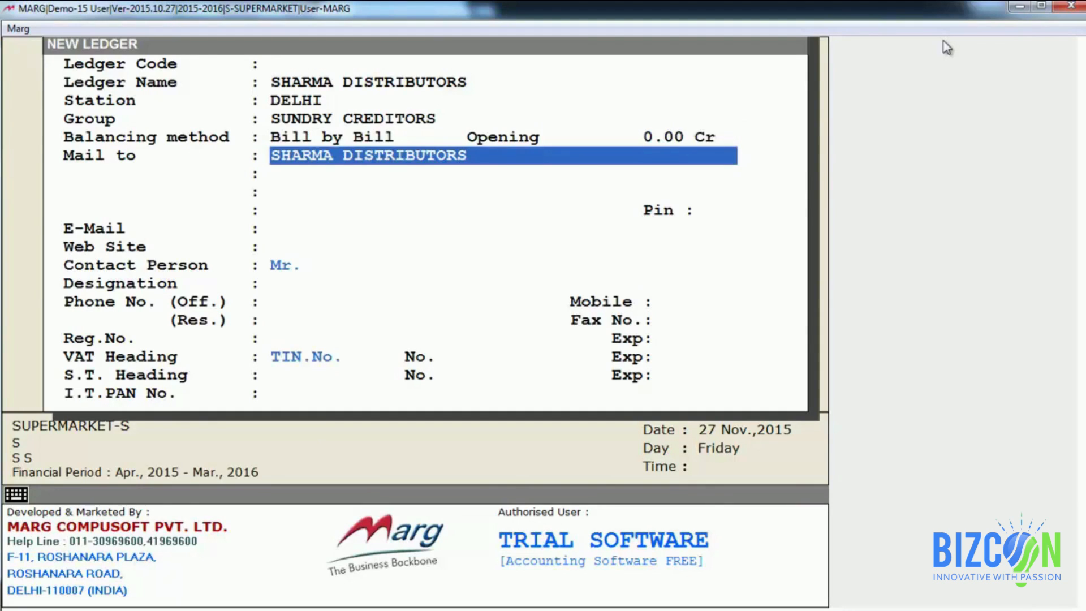
Step: Leave the address, contact and tax fields blank and accept the new ledger
{"action": "key", "text": "Return"}
{"action": "key", "text": "Return"}
{"action": "key", "text": "Return"}
{"action": "key", "text": "Return"}
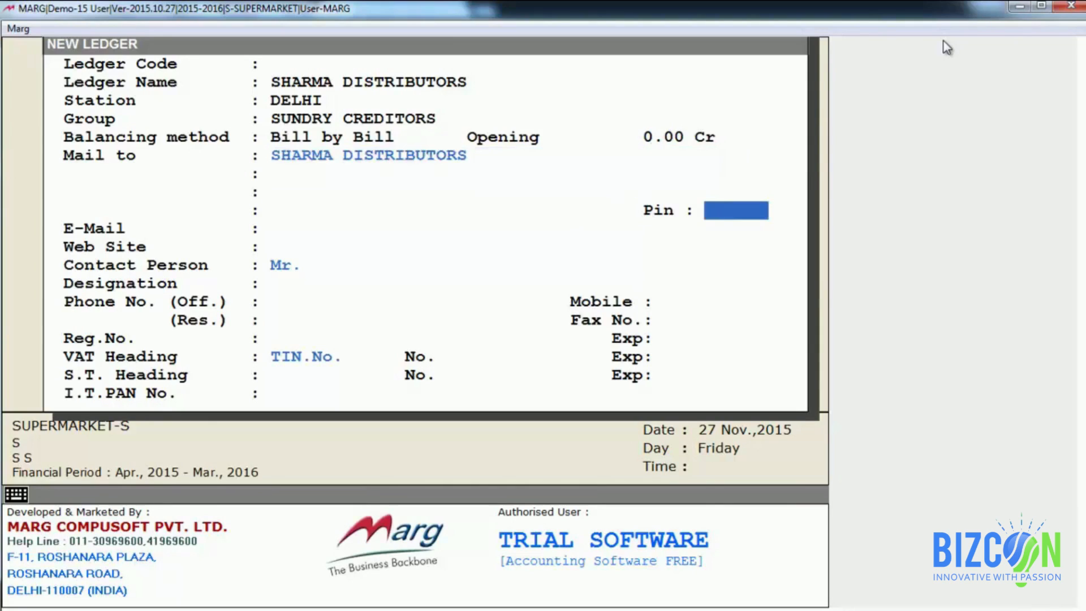
{"action": "key", "text": "Return"}
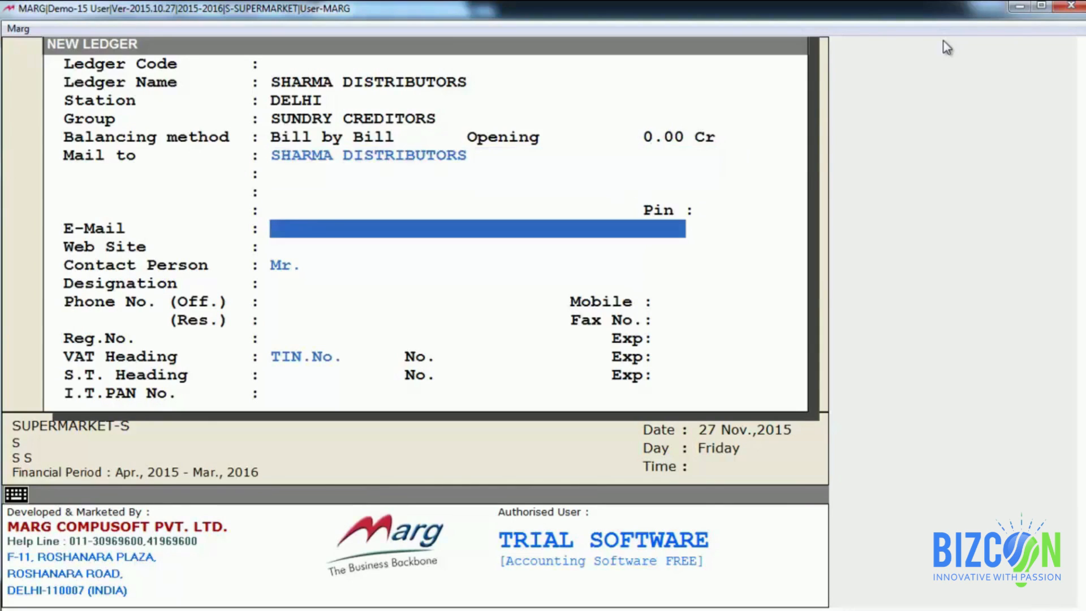
{"action": "key", "text": "Return"}
{"action": "key", "text": "Return"}
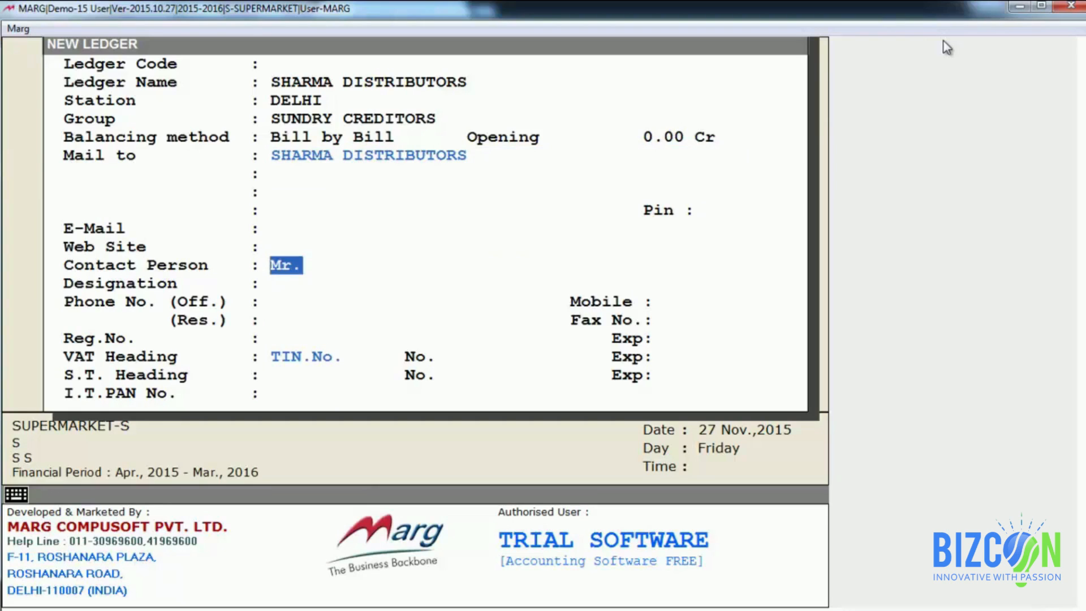
{"action": "key", "text": "Return"}
{"action": "key", "text": "Return"}
{"action": "key", "text": "Return"}
{"action": "key", "text": "Return"}
{"action": "key", "text": "Return"}
{"action": "key", "text": "Return"}
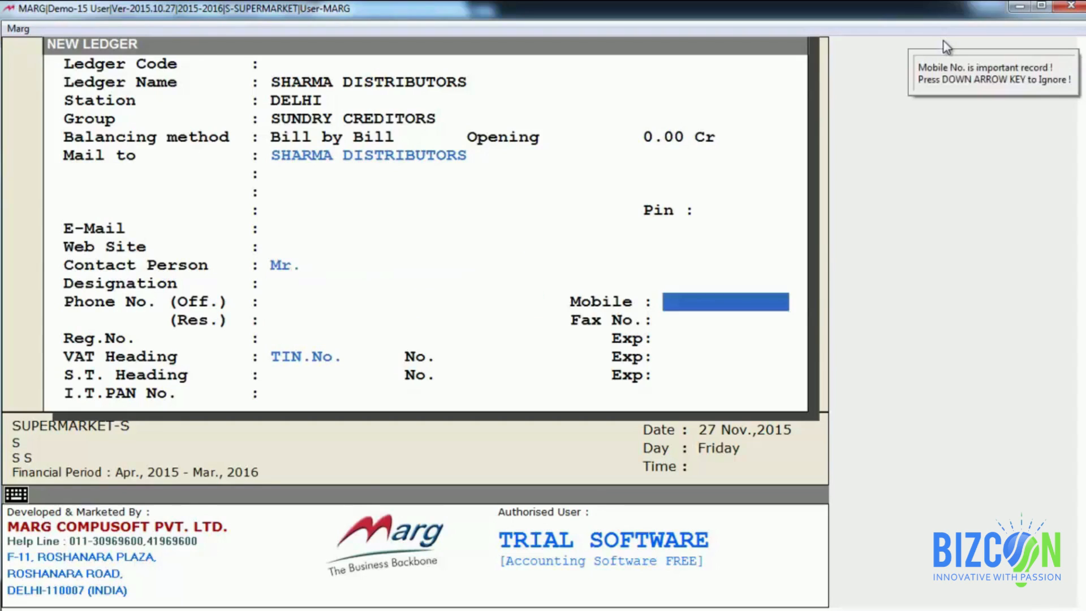
{"action": "key", "text": "Down"}
{"action": "key", "text": "Return"}
{"action": "key", "text": "Return"}
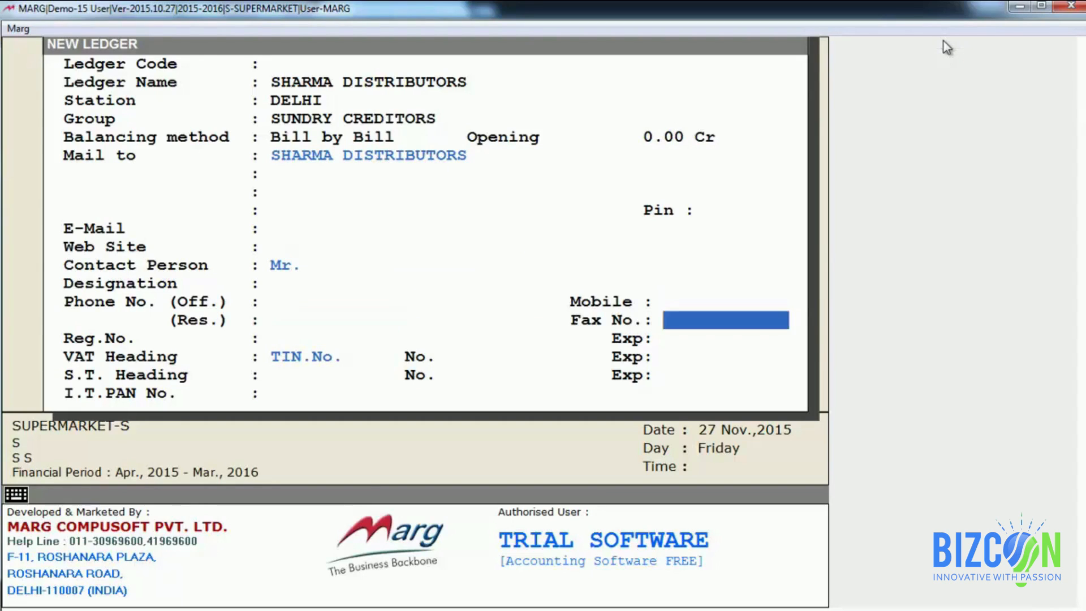
{"action": "key", "text": "Return"}
{"action": "key", "text": "Return"}
{"action": "key", "text": "Return"}
{"action": "key", "text": "Return"}
{"action": "key", "text": "Return"}
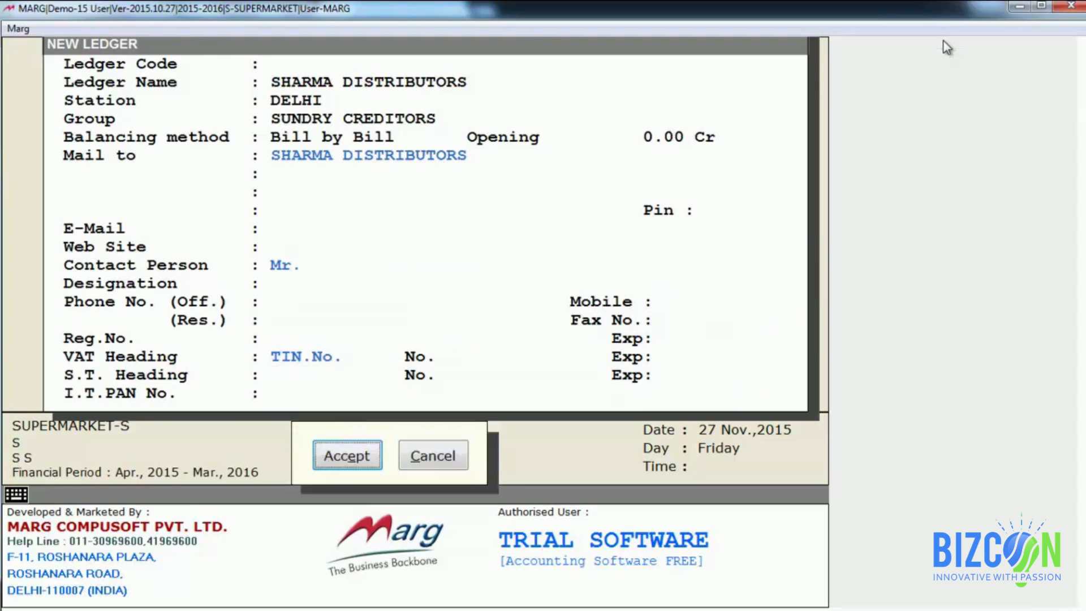
{"action": "key", "text": "Return"}
{"action": "key", "text": "Escape"}
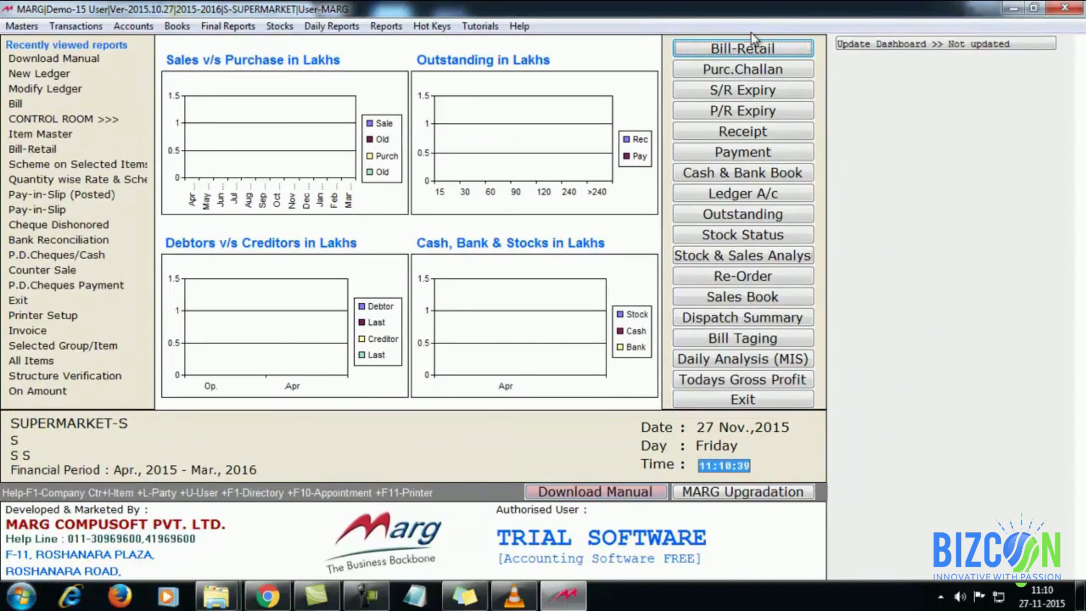
Step: Open the Item Master list from Masters > Inventory Master
{"action": "key", "text": "alt+m"}
{"action": "key", "text": "Down"}
{"action": "key", "text": "Down"}
{"action": "key", "text": "Right"}
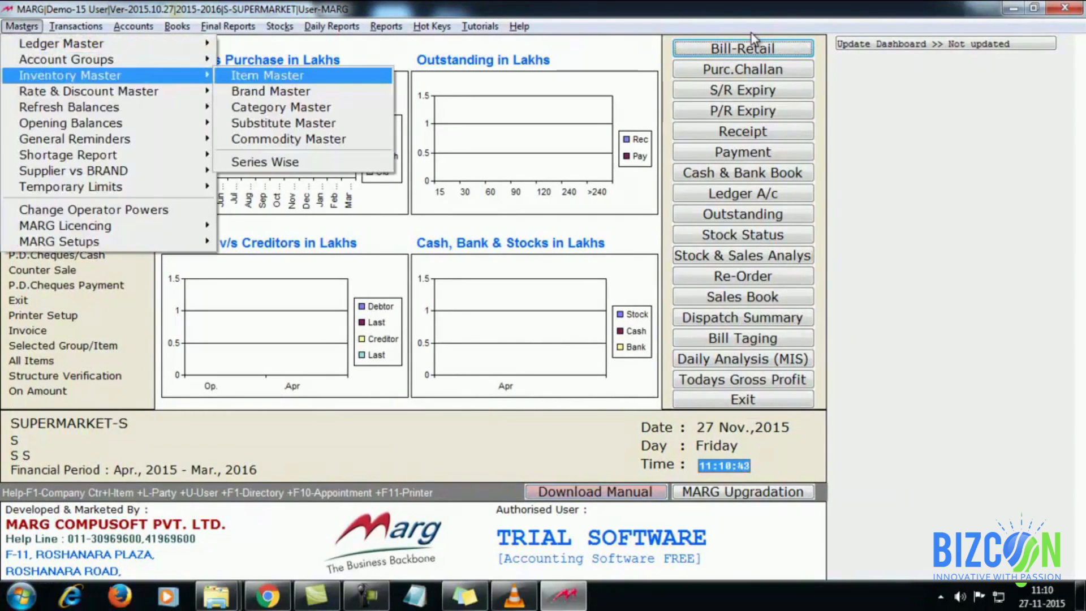
{"action": "key", "text": "Return"}
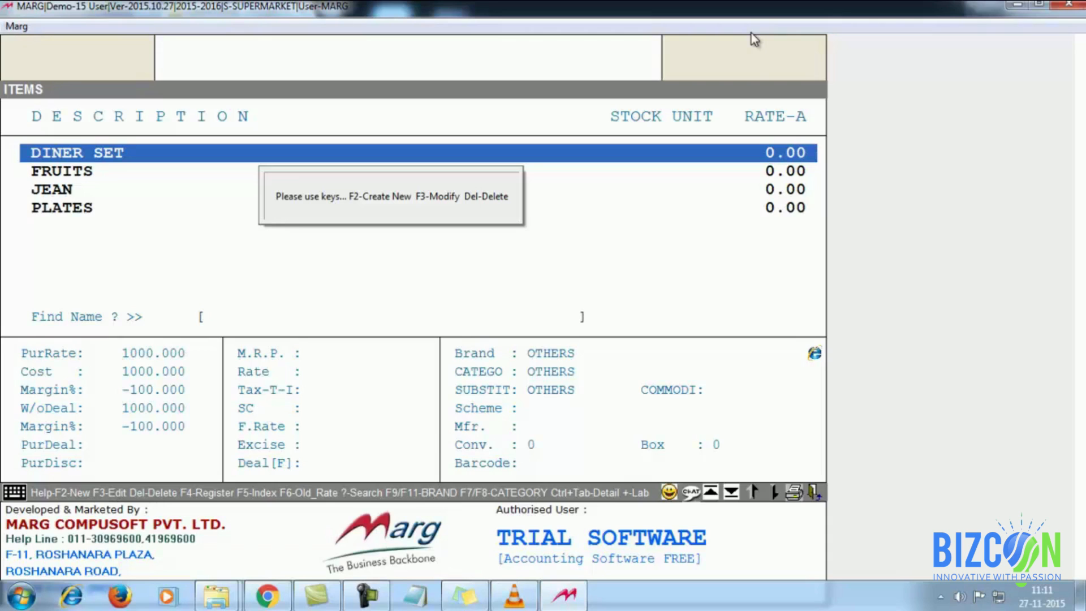
Step: Start a new product named COAT, keeping its default unit and type
{"action": "key", "text": "F2"}
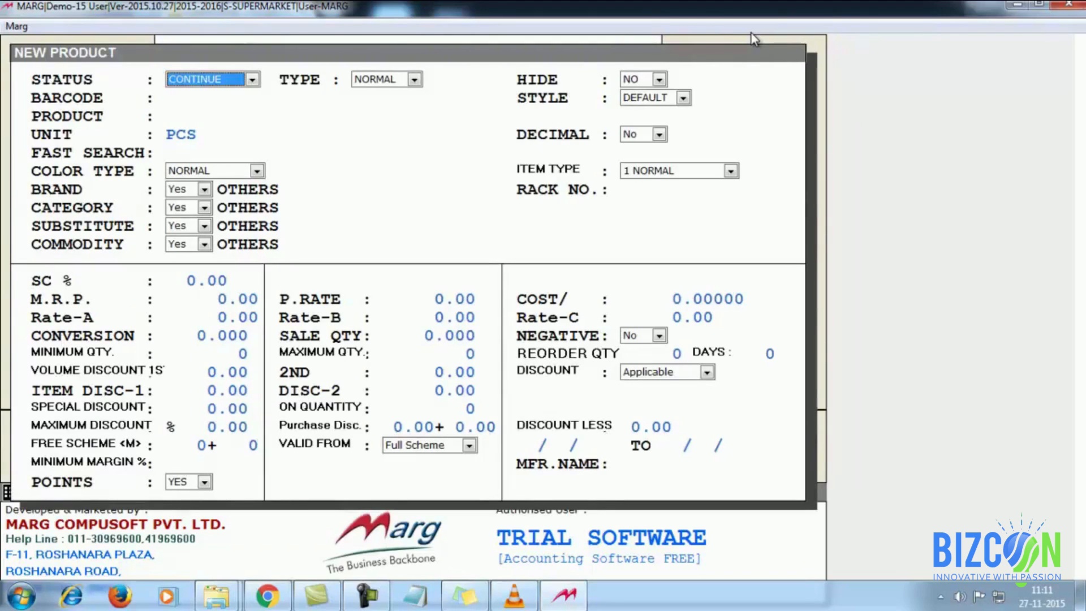
{"action": "key", "text": "Return"}
{"action": "key", "text": "Return"}
{"action": "key", "text": "Return"}
{"action": "key", "text": "Return"}
{"action": "key", "text": "Return"}
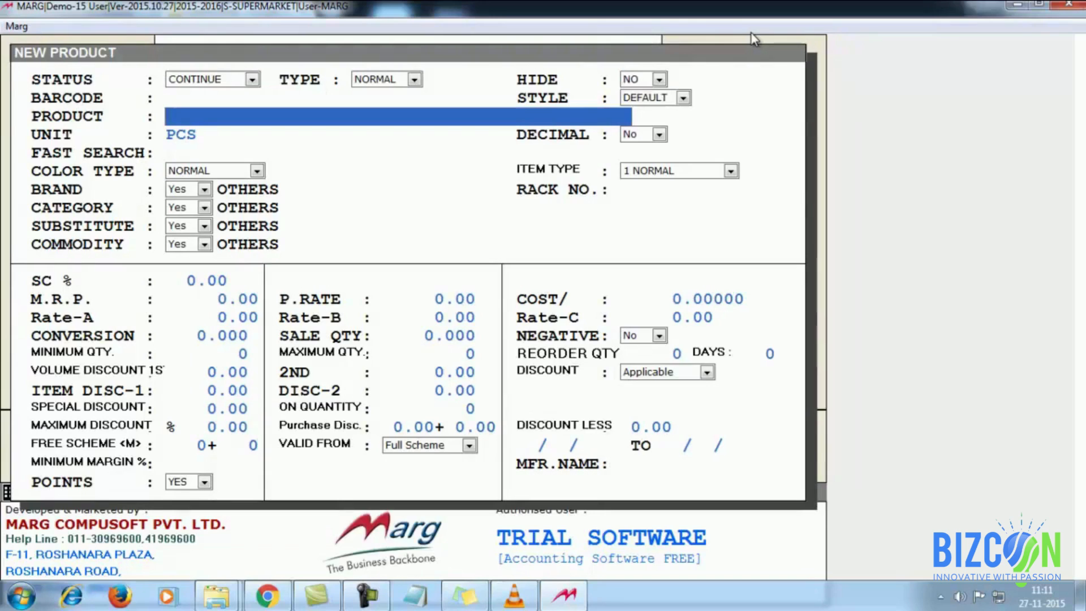
{"action": "type", "text": "COAT"}
{"action": "key", "text": "Return"}
{"action": "key", "text": "Return"}
{"action": "key", "text": "Return"}
{"action": "key", "text": "Return"}
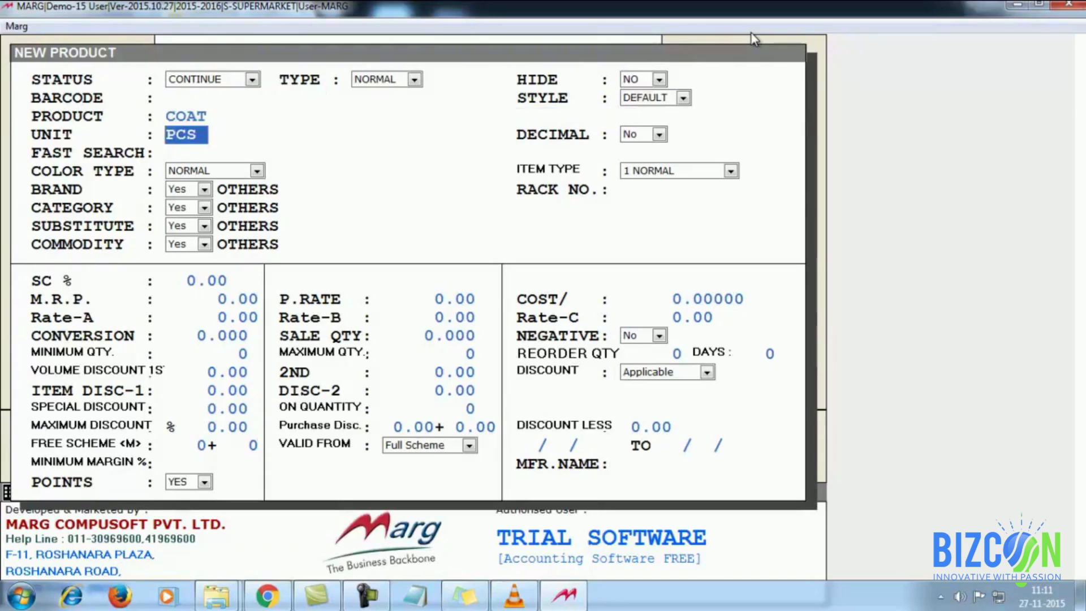
{"action": "key", "text": "Return"}
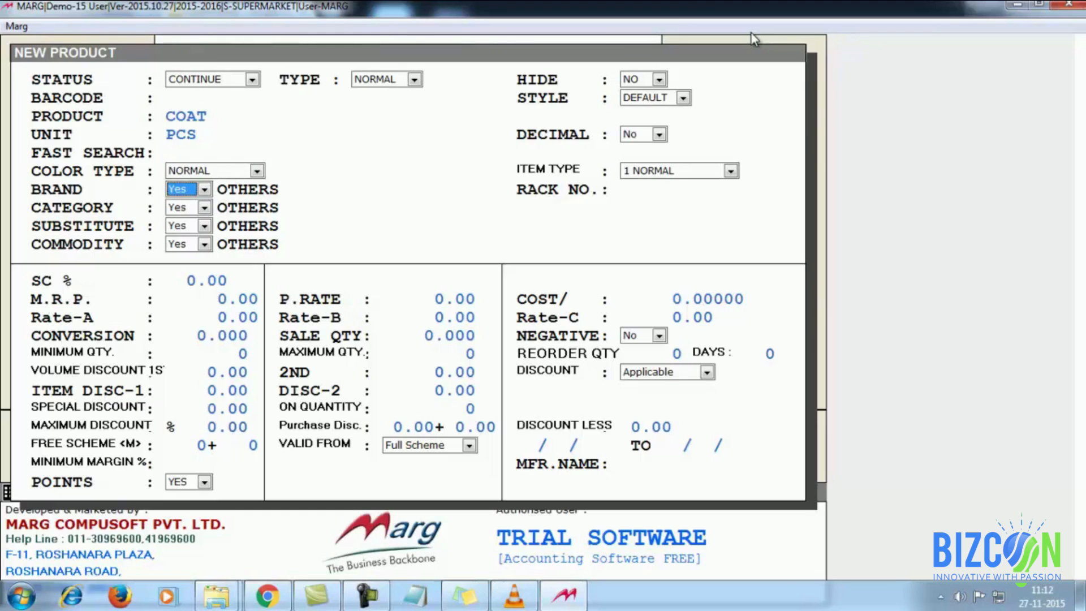
Step: Create the new brand COBB and assign it to COAT
{"action": "key", "text": "space"}
{"action": "key", "text": "Up"}
{"action": "key", "text": "Return"}
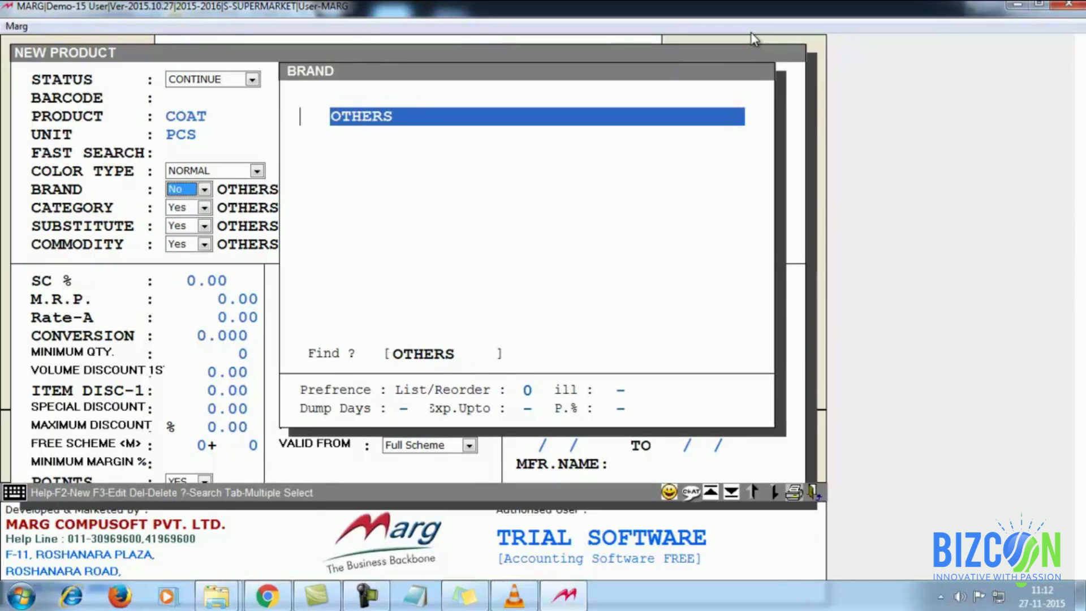
{"action": "key", "text": "F2"}
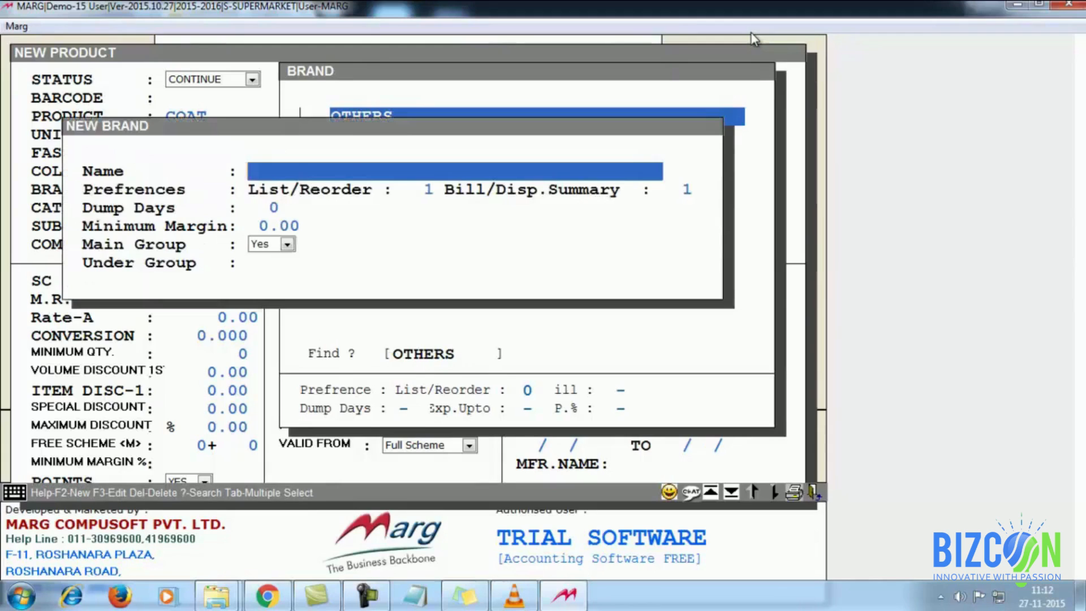
{"action": "type", "text": "COBB"}
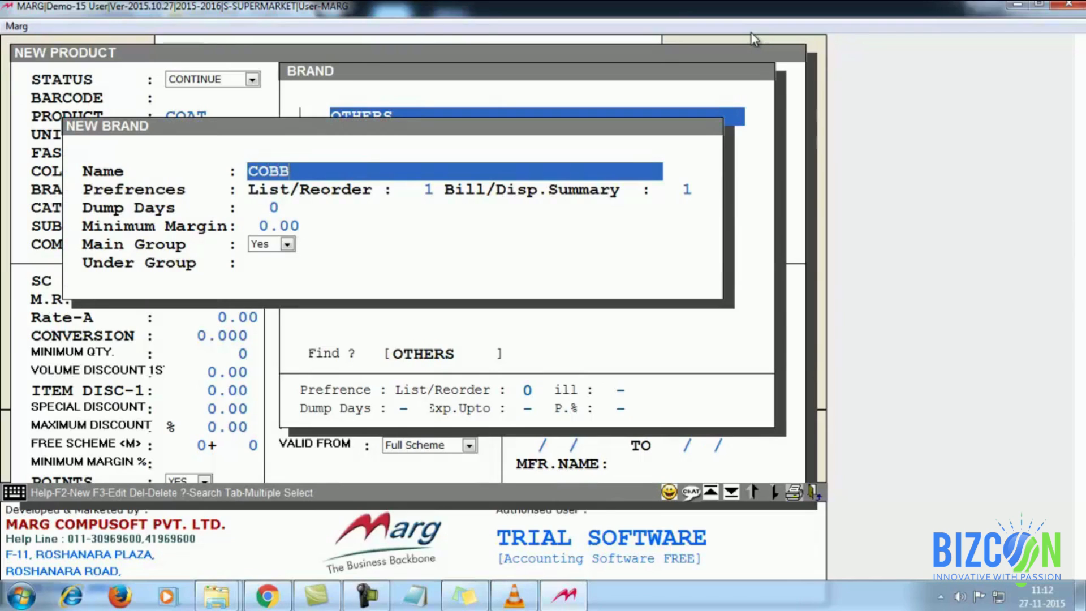
{"action": "key", "text": "Return"}
{"action": "key", "text": "Return"}
{"action": "key", "text": "Return"}
{"action": "key", "text": "Return"}
{"action": "key", "text": "Return"}
{"action": "key", "text": "Return"}
{"action": "key", "text": "Return"}
{"action": "key", "text": "Escape"}
{"action": "type", "text": "C"}
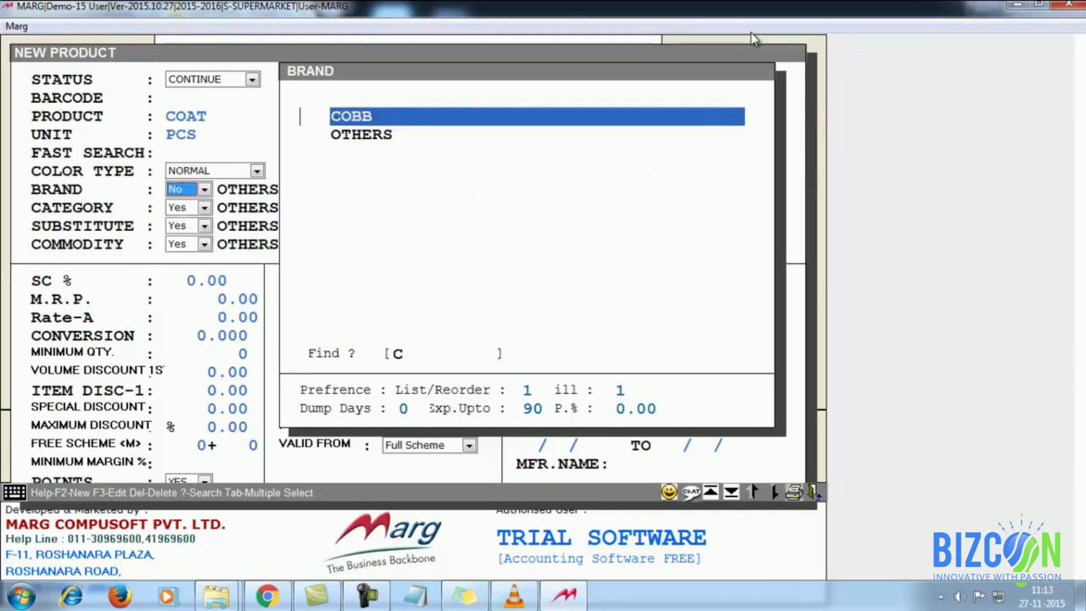
{"action": "key", "text": "Return"}
{"action": "key", "text": "Return"}
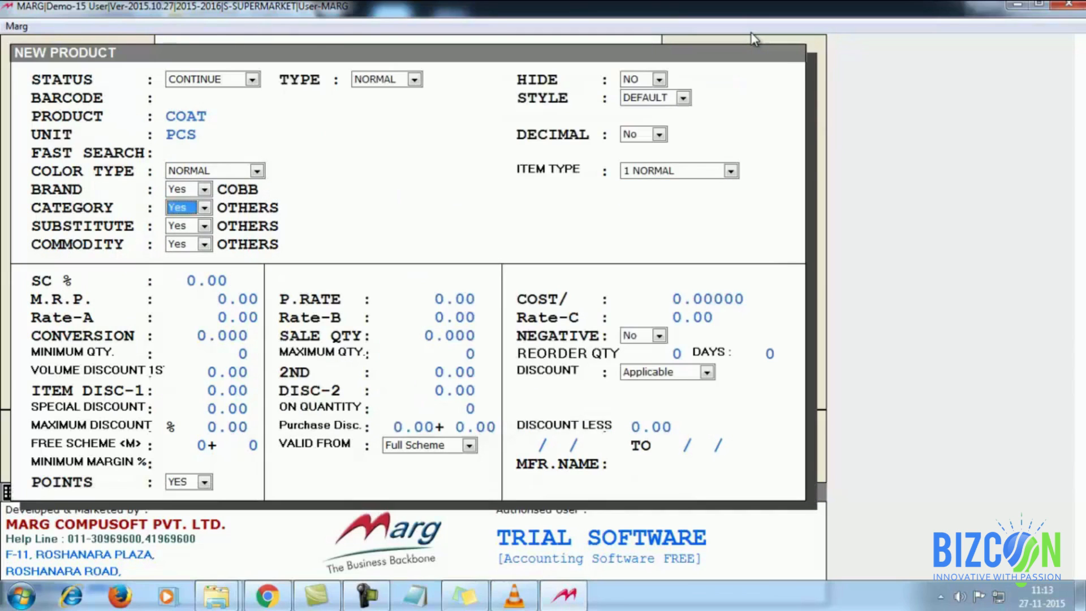
Step: Add the category WOMENS WEAR to the category list and select it for COAT
{"action": "key", "text": "space"}
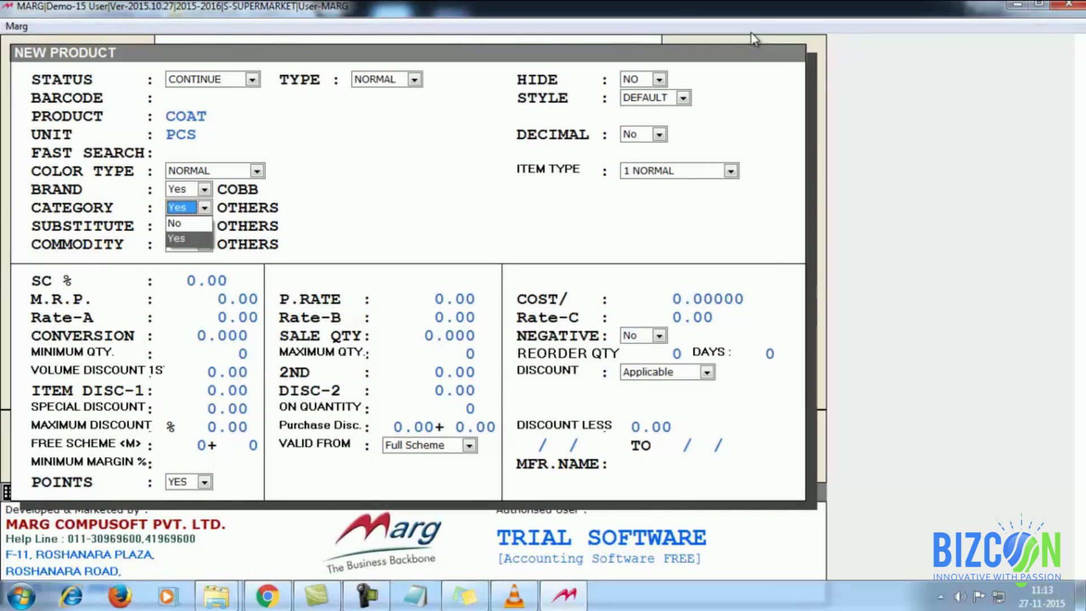
{"action": "key", "text": "Return"}
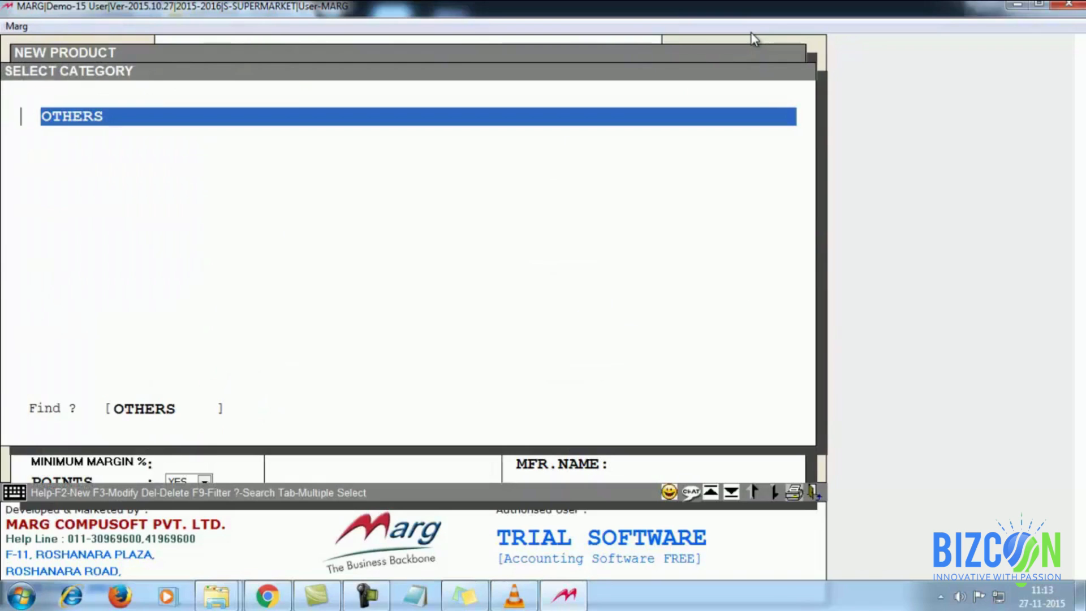
{"action": "key", "text": "F2"}
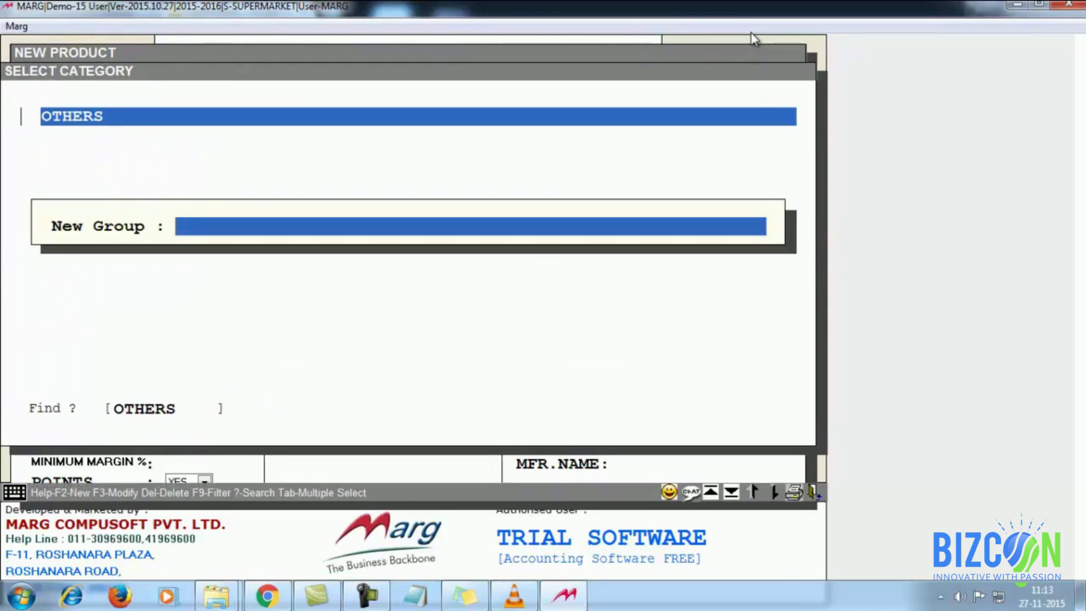
{"action": "type", "text": "WOMENS WEAR"}
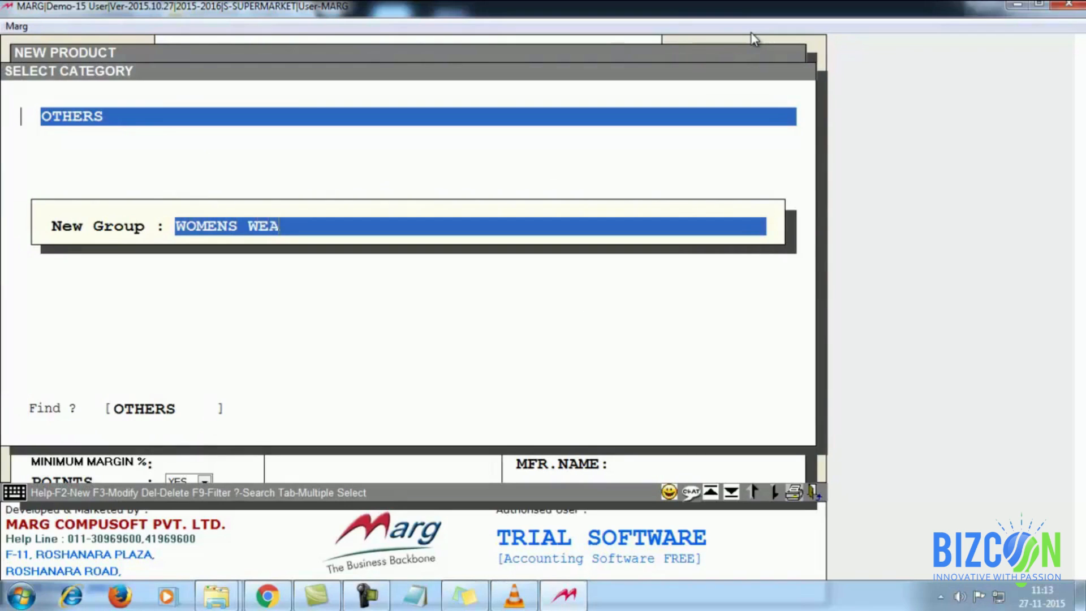
{"action": "key", "text": "Return"}
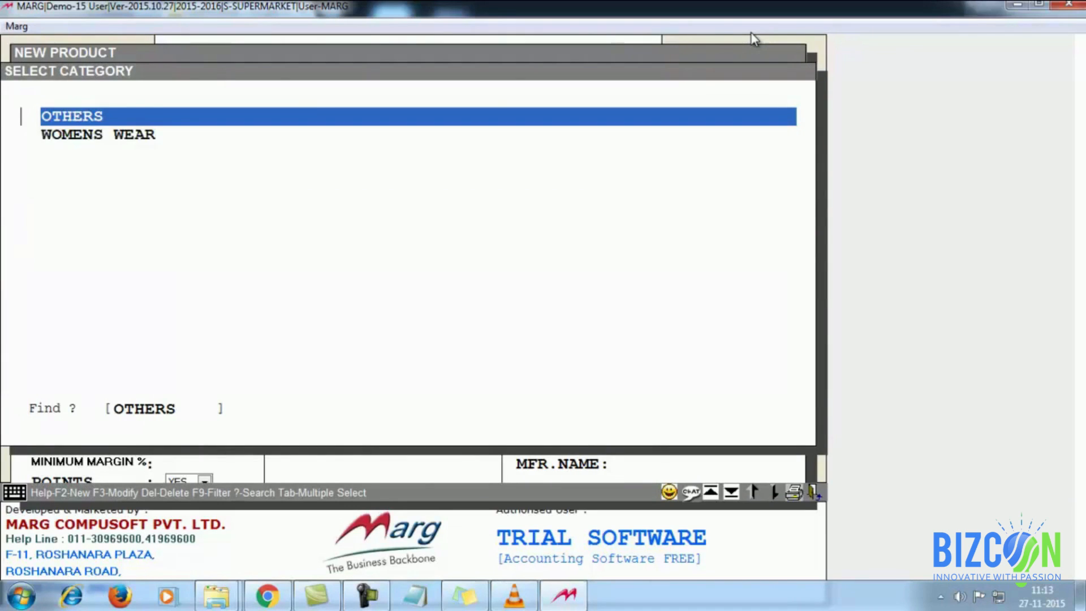
{"action": "key", "text": "Down"}
{"action": "key", "text": "Return"}
{"action": "key", "text": "Return"}
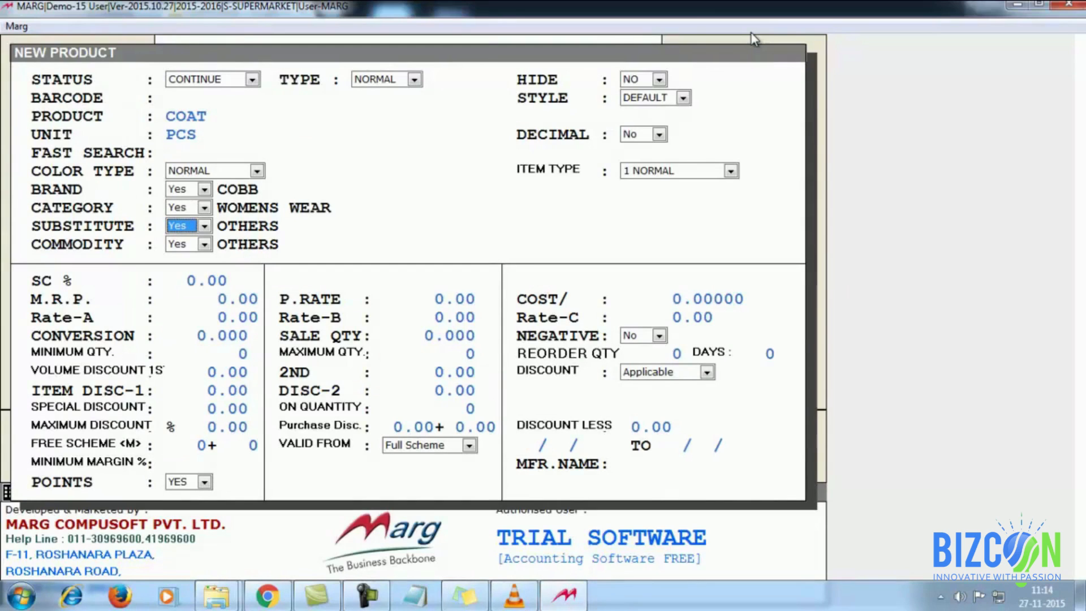
Step: Create the substitute PETER ENGLAND and assign it to COAT
{"action": "key", "text": "n"}
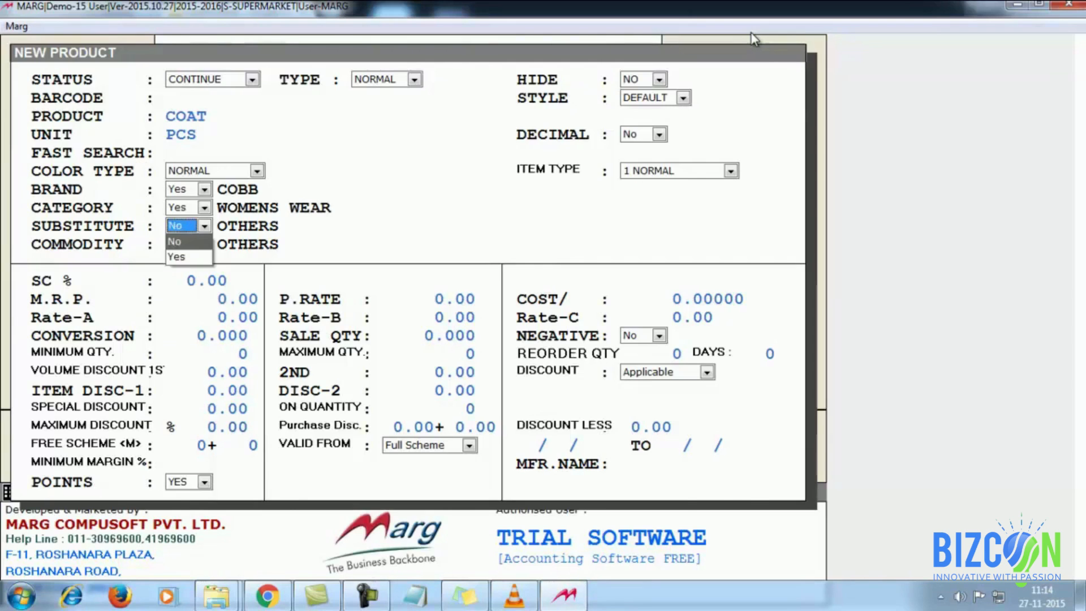
{"action": "key", "text": "Return"}
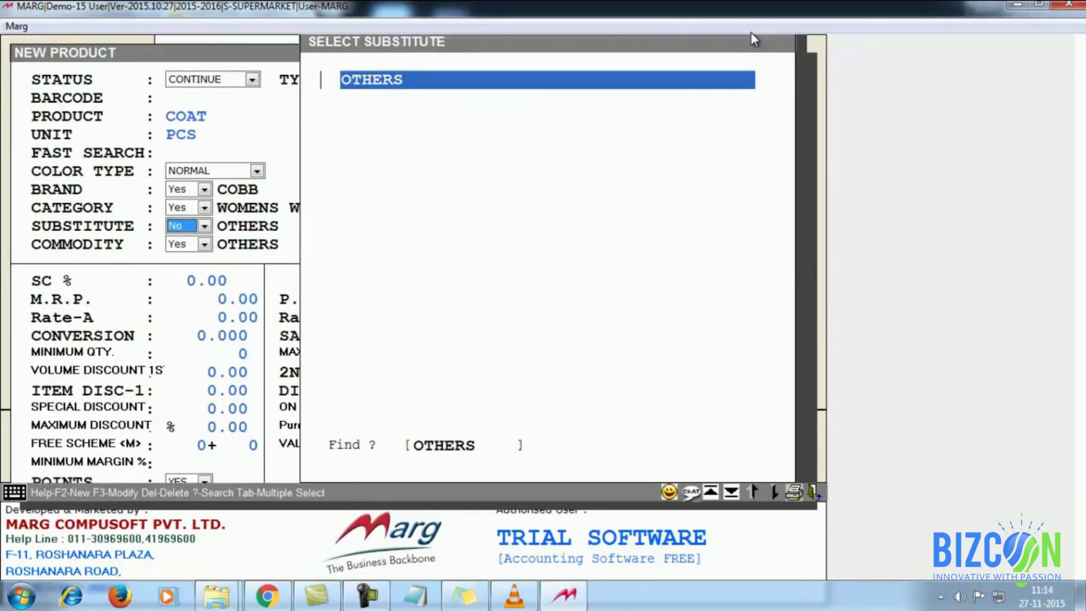
{"action": "key", "text": "F2"}
{"action": "type", "text": "PETER ENGLAND"}
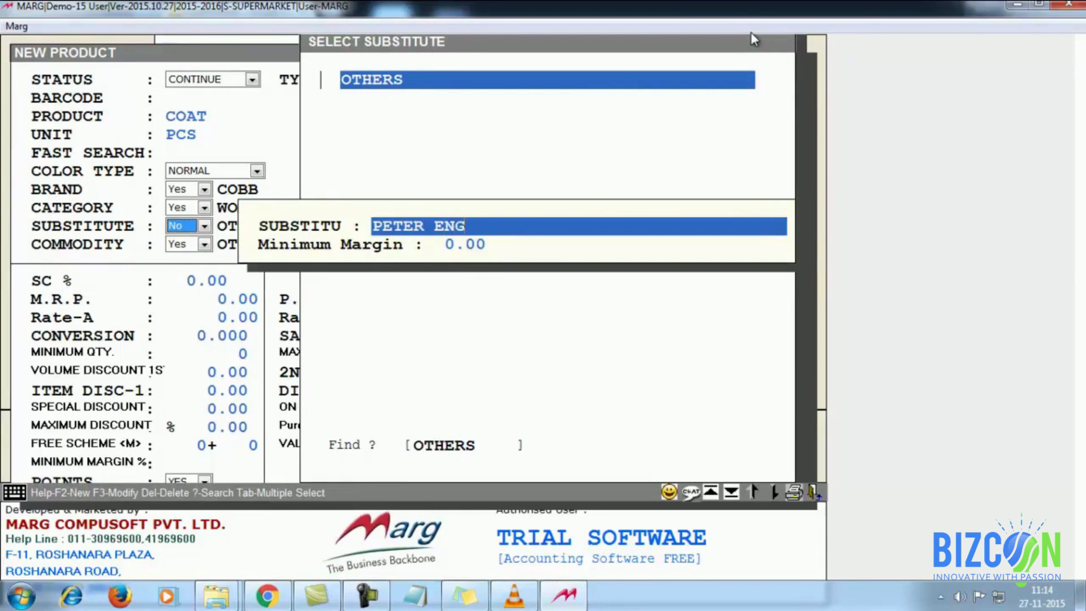
{"action": "key", "text": "Return"}
{"action": "key", "text": "Return"}
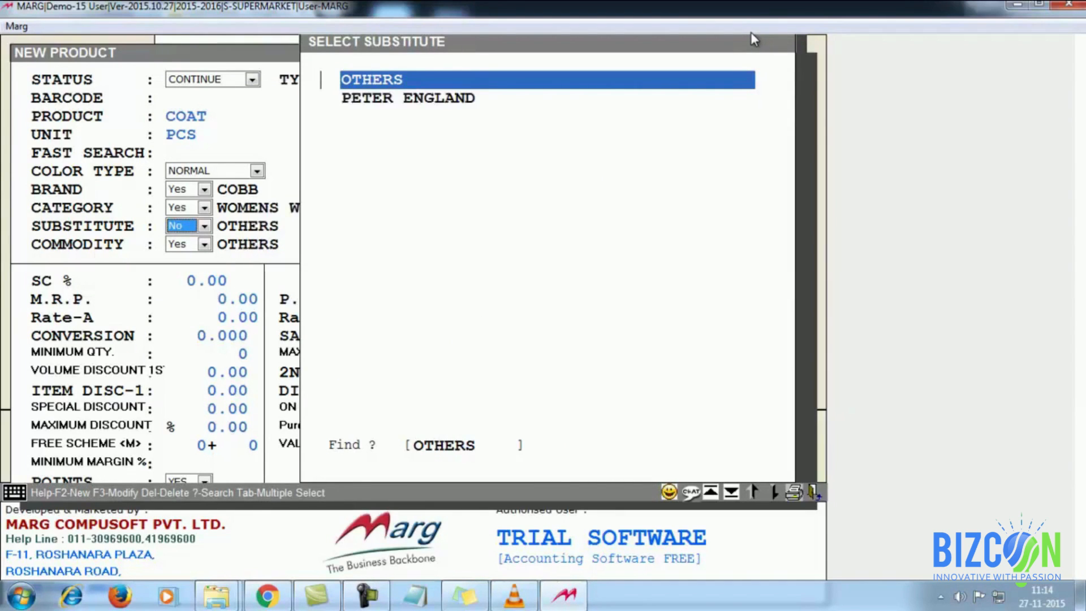
{"action": "key", "text": "Down"}
{"action": "key", "text": "Return"}
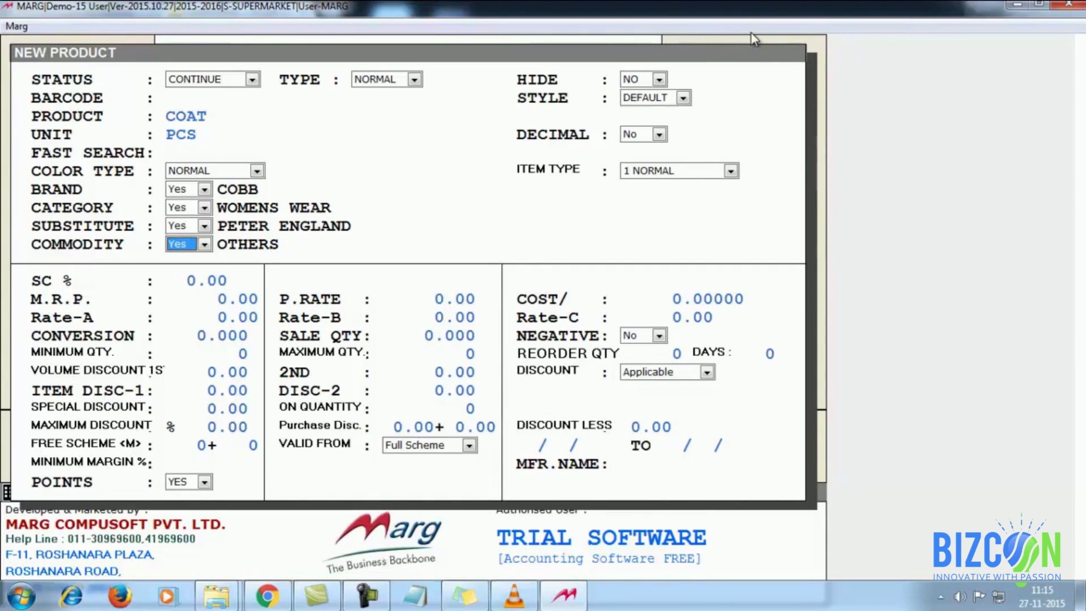
Step: Keep OTHERS as the commodity, save the COAT product and return to the dashboard
{"action": "key", "text": "n"}
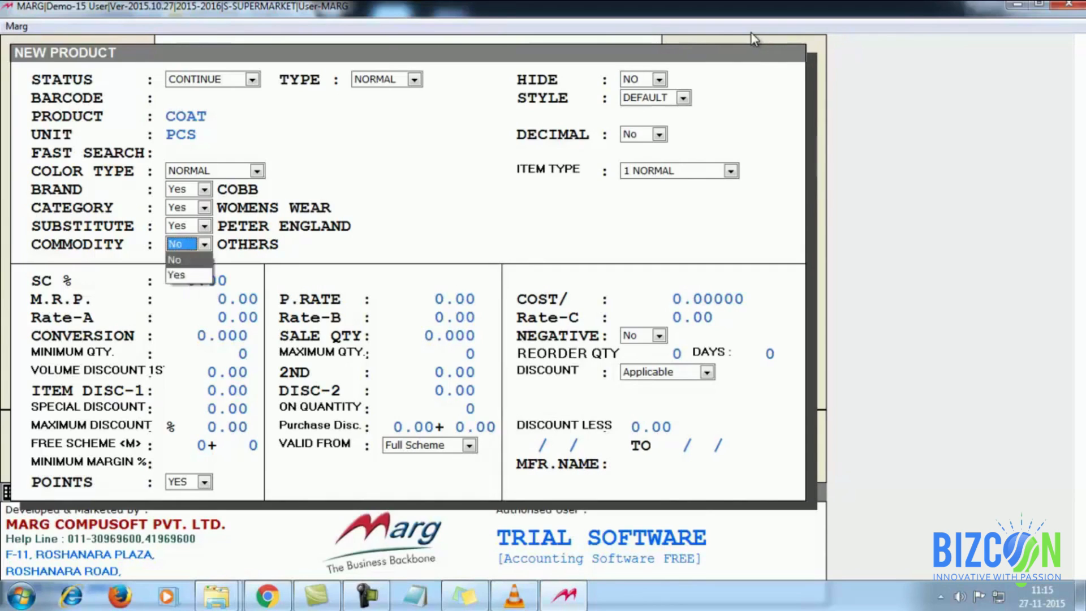
{"action": "key", "text": "Return"}
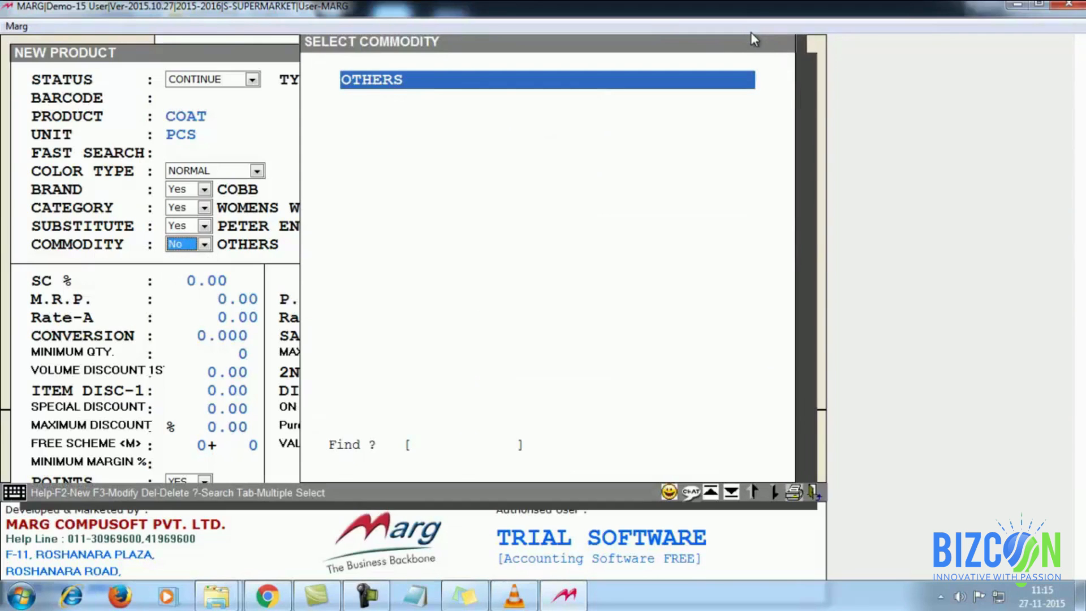
{"action": "key", "text": "Return"}
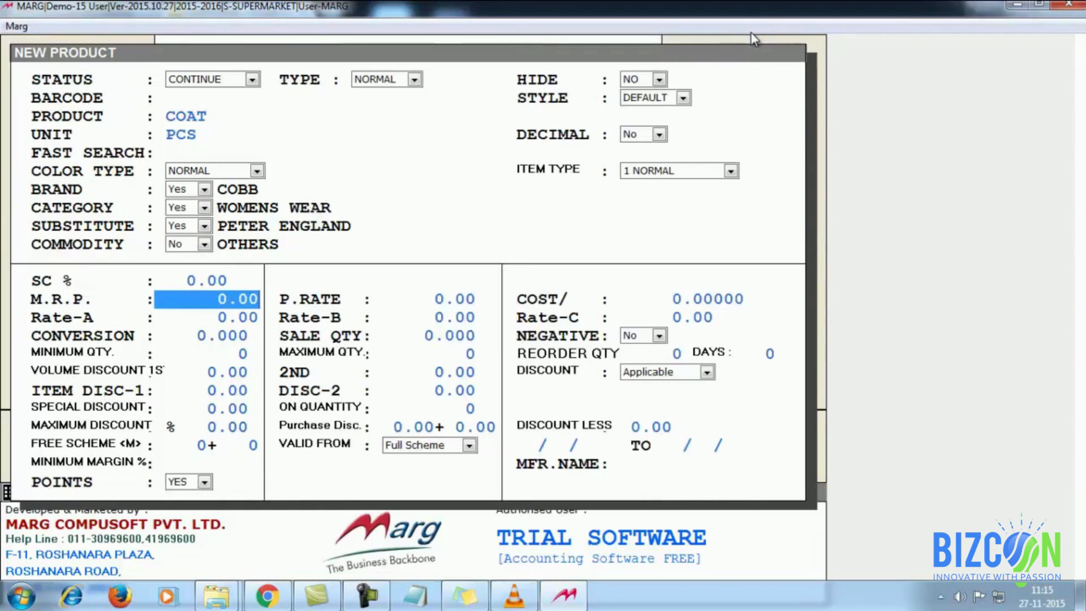
{"action": "key", "text": "Return"}
{"action": "key", "text": "Return"}
{"action": "key", "text": "Return"}
{"action": "key", "text": "Return"}
{"action": "key", "text": "Return"}
{"action": "key", "text": "Return"}
{"action": "key", "text": "Return"}
{"action": "key", "text": "Return"}
{"action": "key", "text": "Return"}
{"action": "key", "text": "Return"}
{"action": "key", "text": "Return"}
{"action": "key", "text": "Return"}
{"action": "key", "text": "Return"}
{"action": "key", "text": "Return"}
{"action": "key", "text": "Return"}
{"action": "key", "text": "Return"}
{"action": "key", "text": "Return"}
{"action": "key", "text": "Return"}
{"action": "key", "text": "Return"}
{"action": "key", "text": "Return"}
{"action": "key", "text": "Return"}
{"action": "key", "text": "Return"}
{"action": "key", "text": "Return"}
{"action": "key", "text": "Return"}
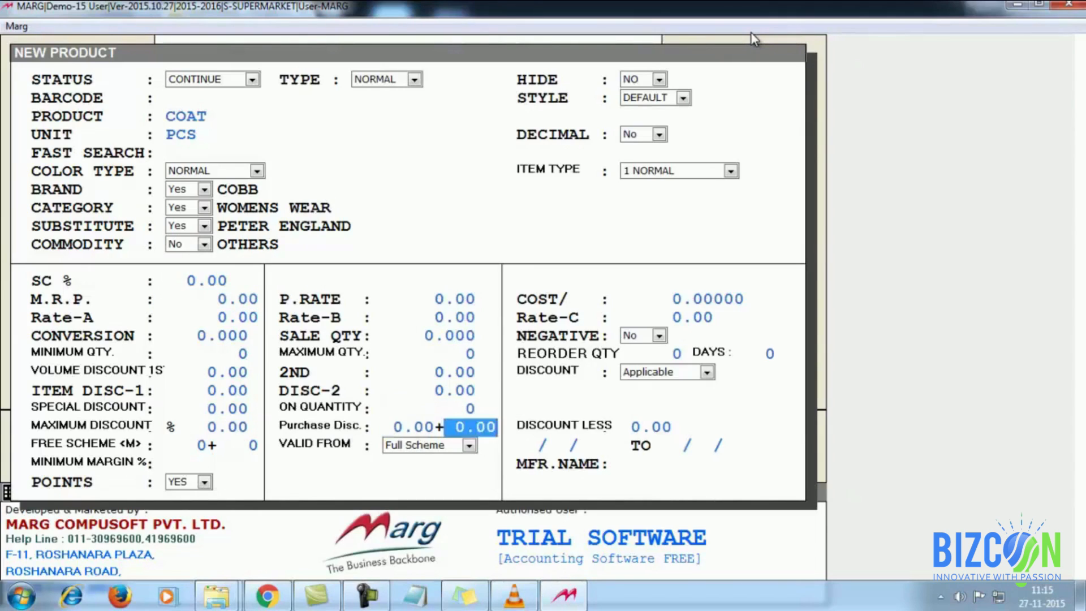
{"action": "key", "text": "Return"}
{"action": "key", "text": "Return"}
{"action": "key", "text": "Return"}
{"action": "key", "text": "Return"}
{"action": "key", "text": "Return"}
{"action": "key", "text": "Return"}
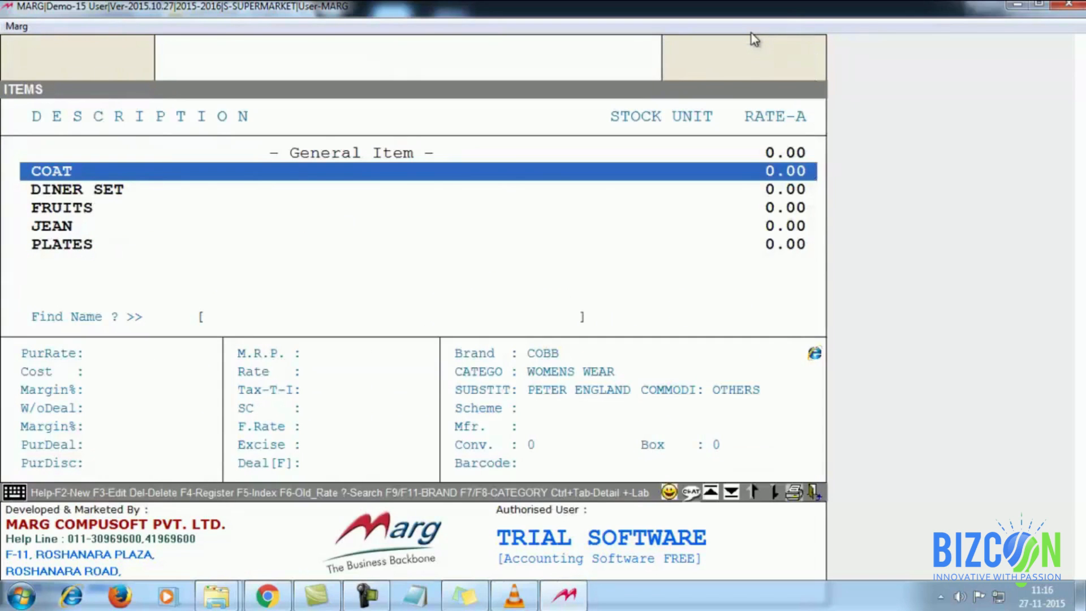
{"action": "key", "text": "Escape"}
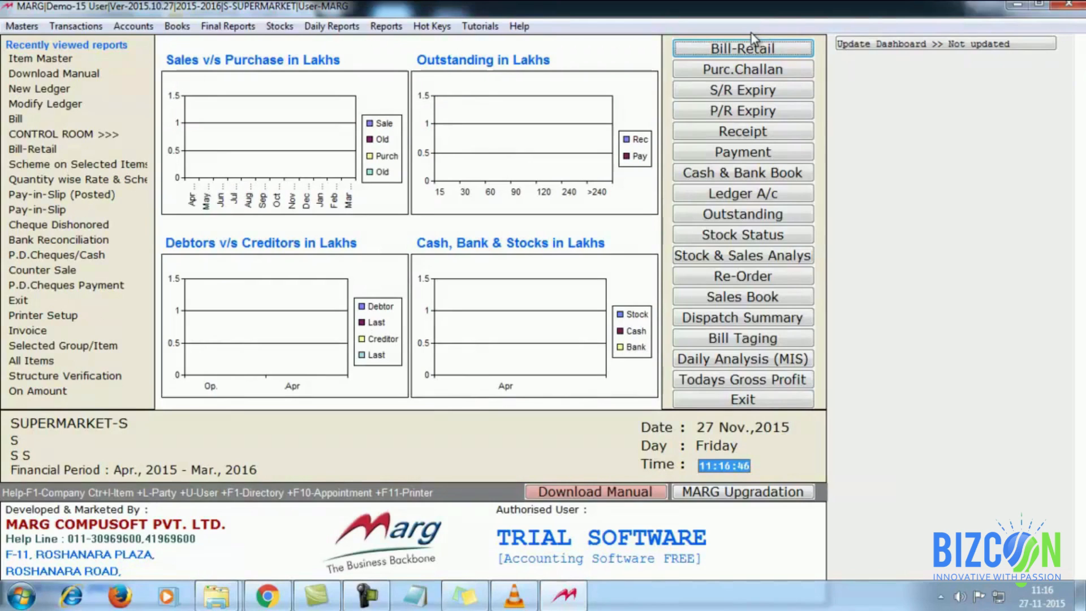
Step: Open a new purchase bill from Transactions > Purchase > Bill
{"action": "key", "text": "alt"}
{"action": "key", "text": "Right"}
{"action": "key", "text": "Right"}
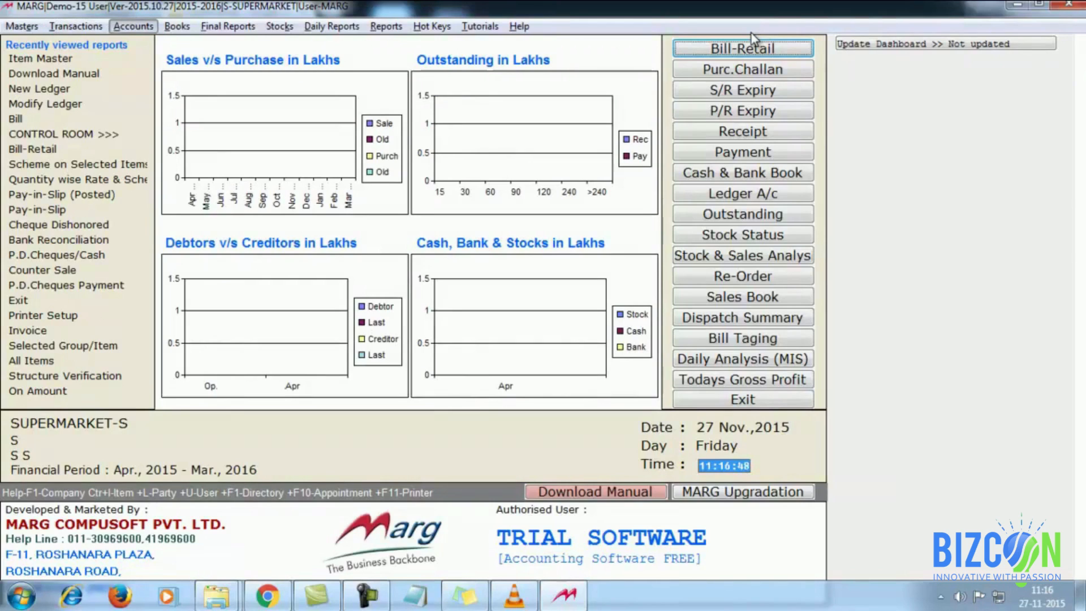
{"action": "key", "text": "Left"}
{"action": "key", "text": "Down"}
{"action": "key", "text": "Down"}
{"action": "key", "text": "Right"}
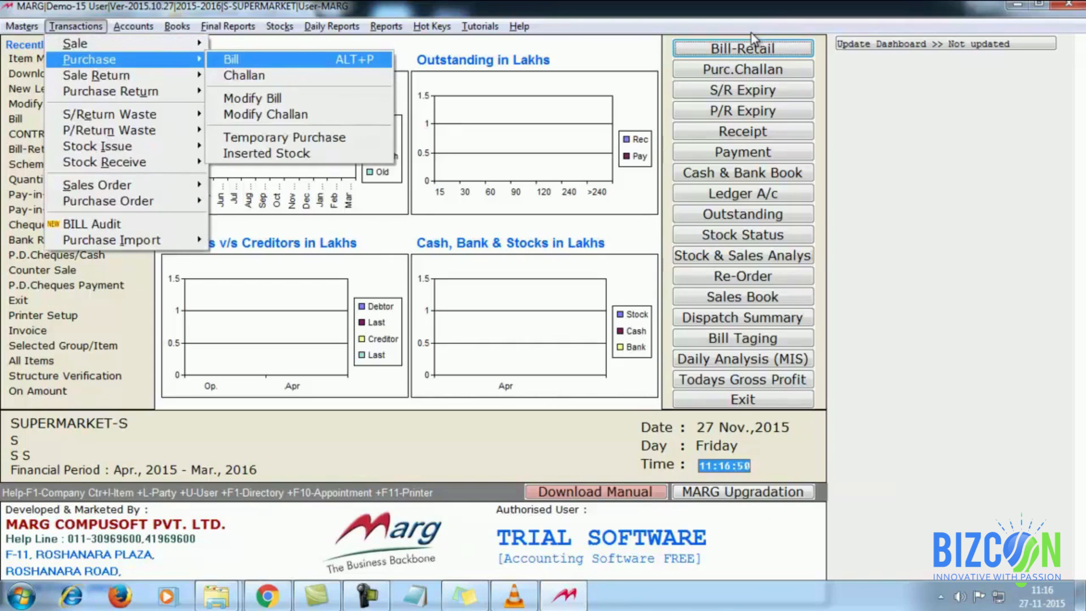
{"action": "key", "text": "Return"}
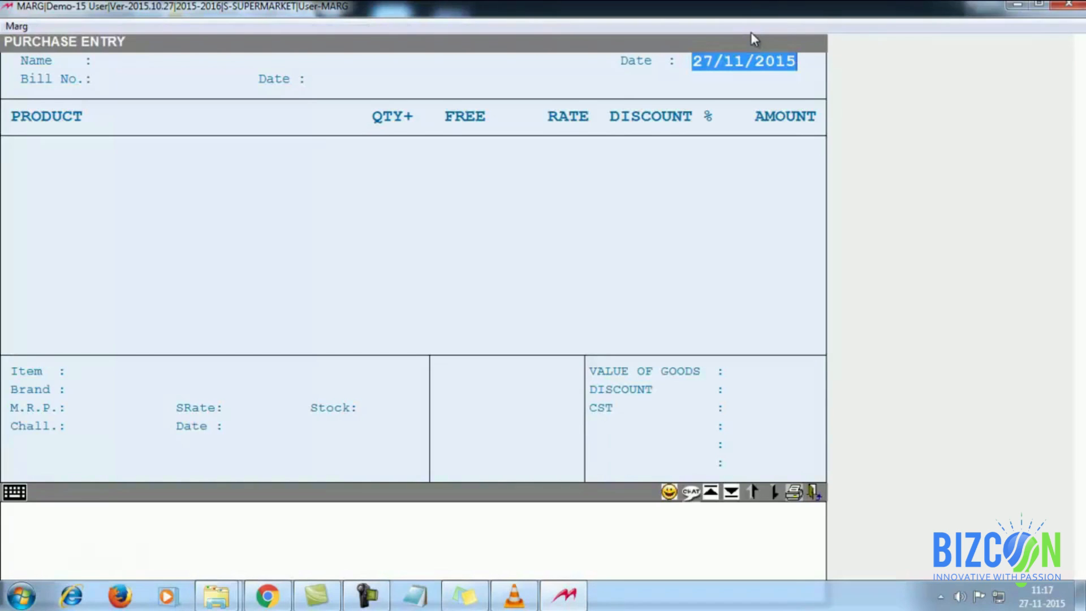
Step: Accept the date, choose CASH as supplier, enter bill number GH2A, and add COAT
{"action": "key", "text": "Return"}
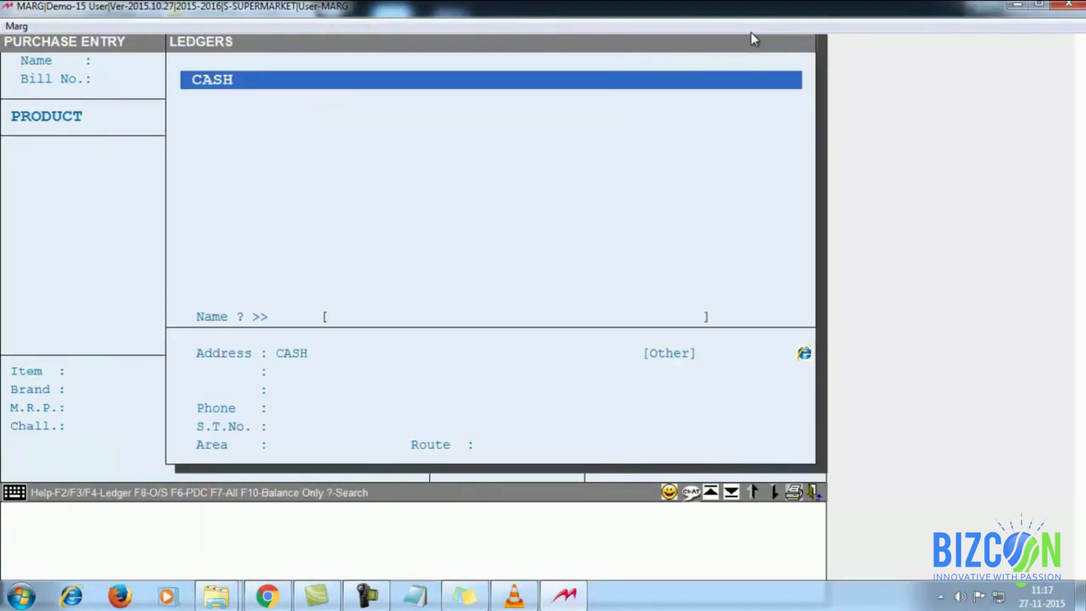
{"action": "key", "text": "Return"}
{"action": "key", "text": "Return"}
{"action": "key", "text": "Return"}
{"action": "key", "text": "Return"}
{"action": "key", "text": "Return"}
{"action": "key", "text": "Return"}
{"action": "key", "text": "Return"}
{"action": "key", "text": "Return"}
{"action": "key", "text": "Return"}
{"action": "key", "text": "Return"}
{"action": "key", "text": "Return"}
{"action": "key", "text": "Return"}
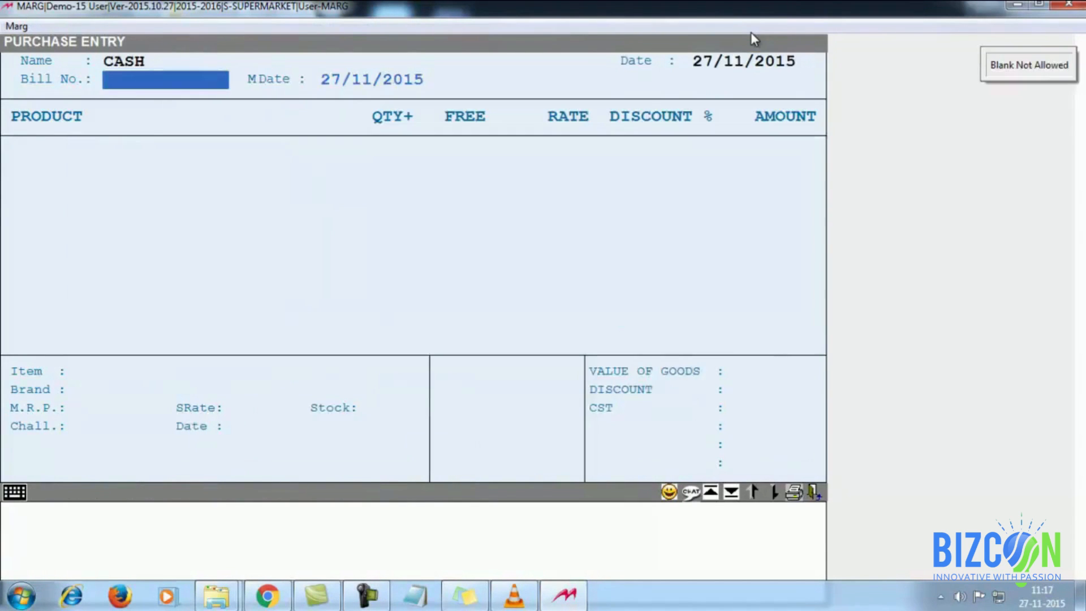
{"action": "type", "text": "GH"}
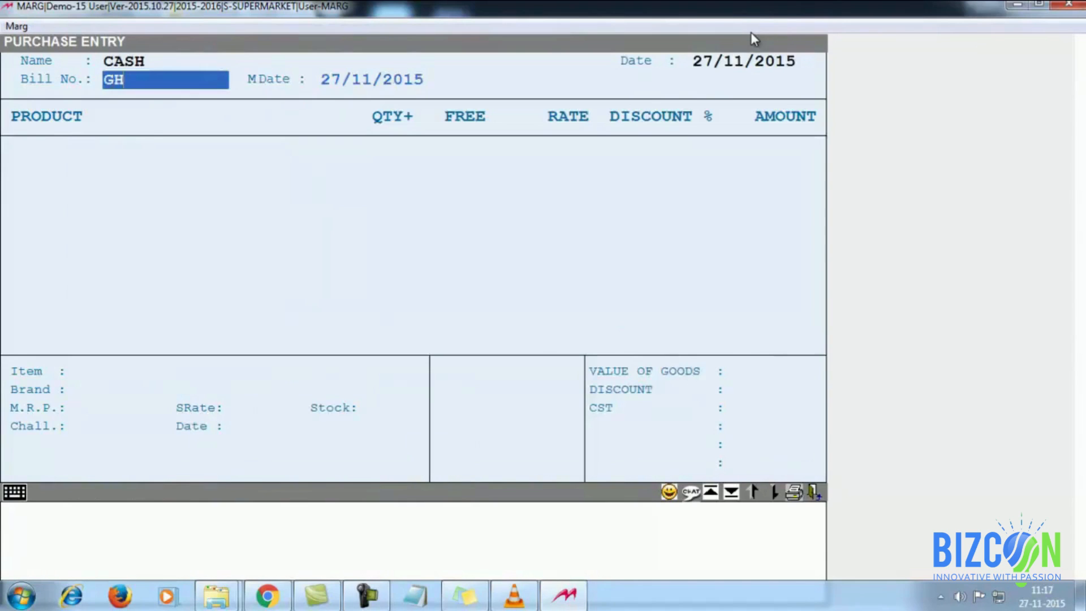
{"action": "type", "text": "2A"}
{"action": "key", "text": "Return"}
{"action": "key", "text": "Return"}
{"action": "key", "text": "Return"}
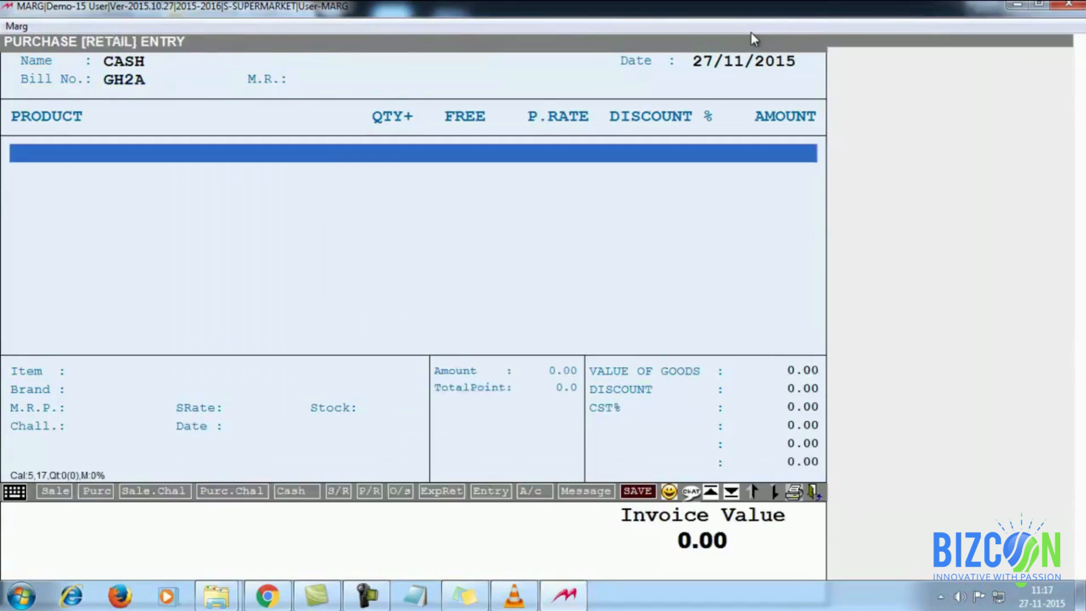
{"action": "key", "text": "Return"}
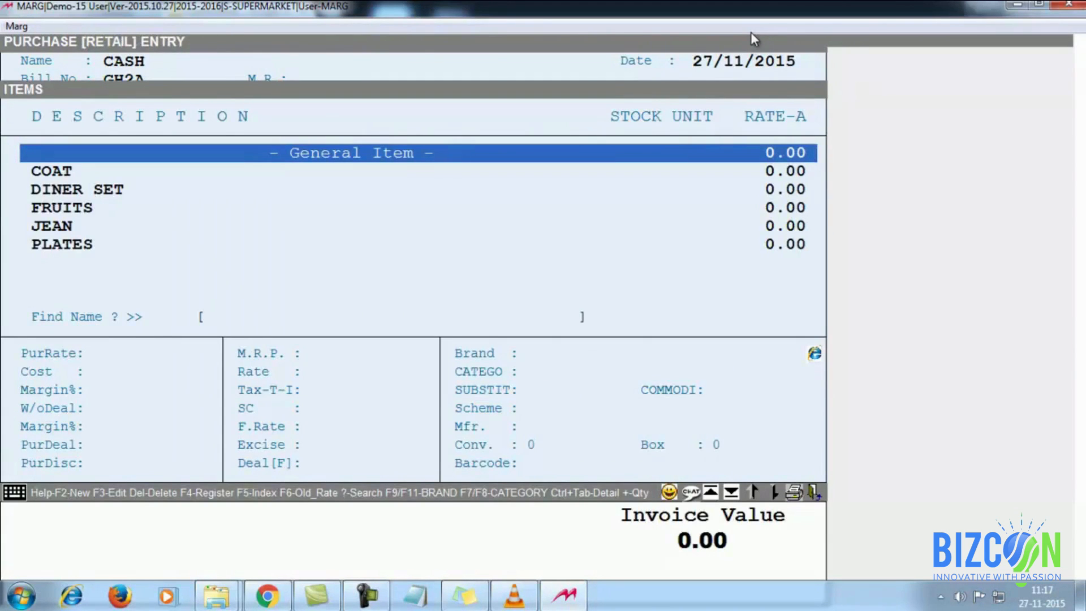
{"action": "key", "text": "Down"}
{"action": "key", "text": "Return"}
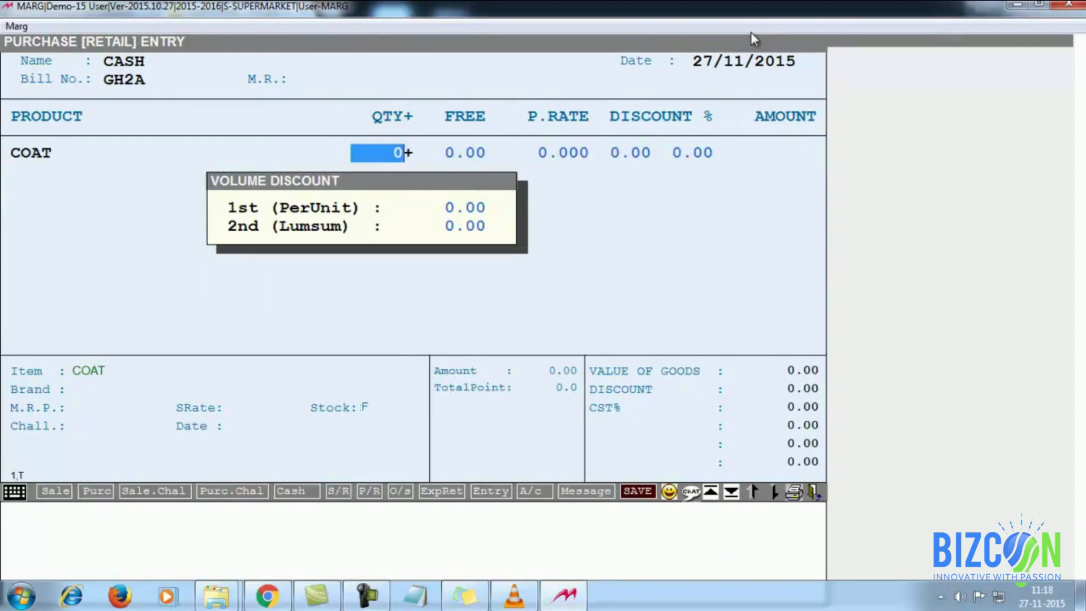
Step: Enter the COAT line with quantity 20, zero free quantity and rate 1500
{"action": "type", "text": "20"}
{"action": "key", "text": "Return"}
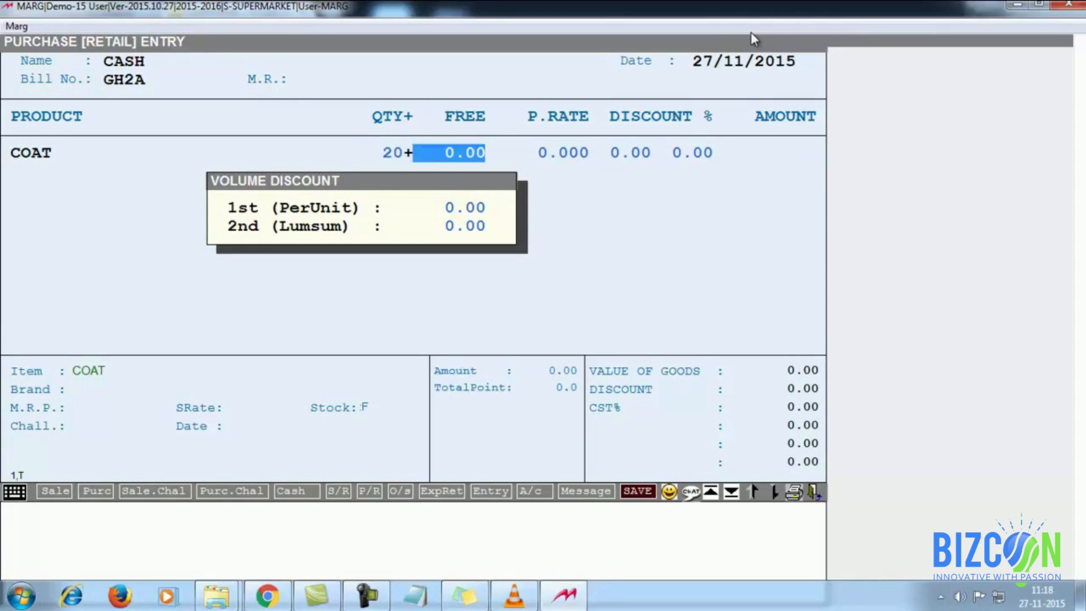
{"action": "key", "text": "Return"}
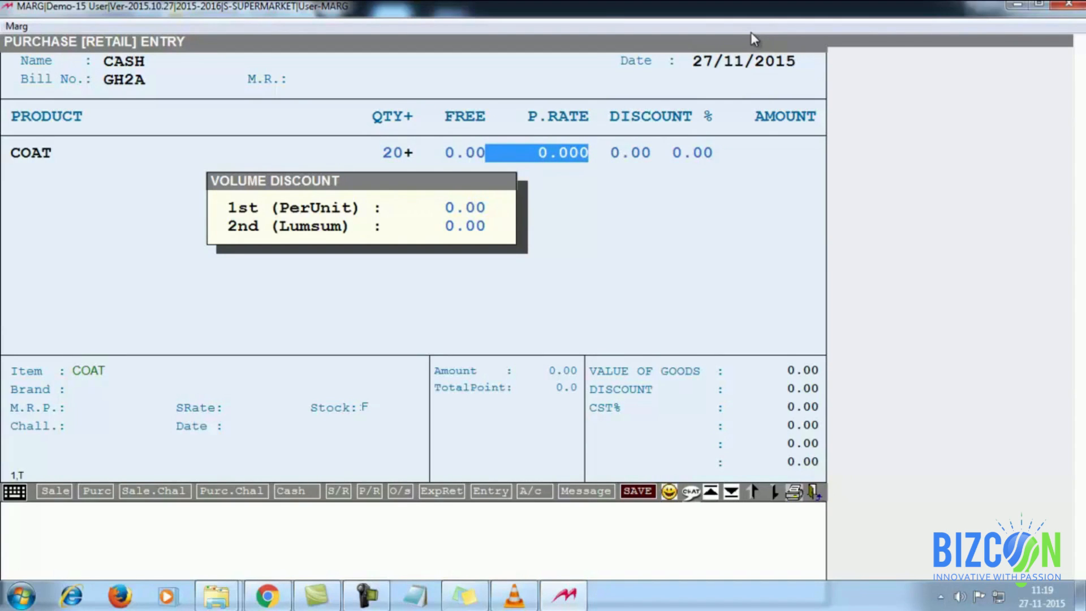
{"action": "type", "text": "1500"}
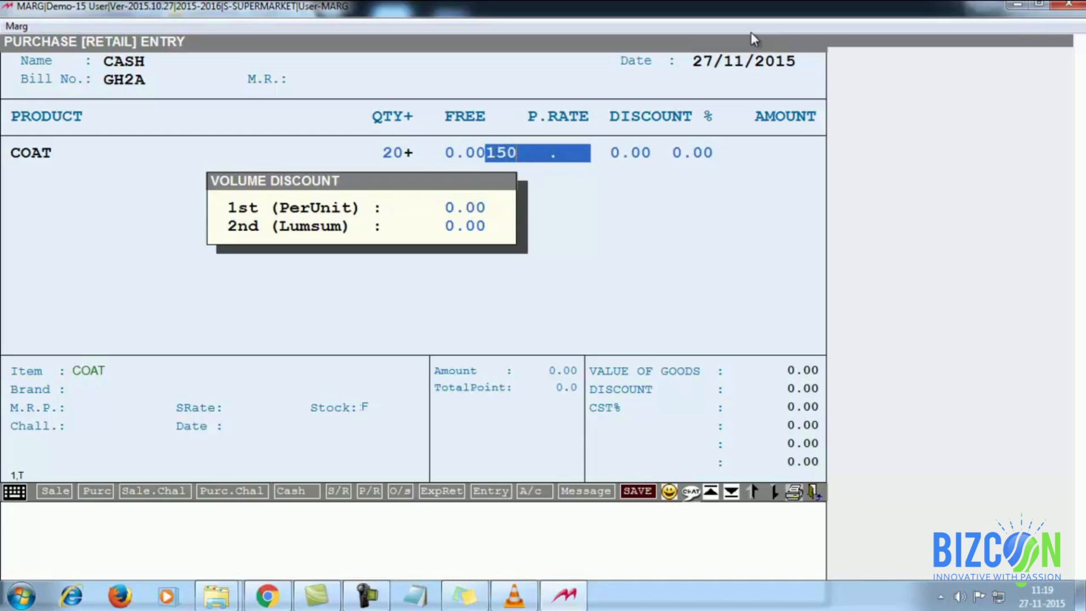
{"action": "key", "text": "Return"}
{"action": "key", "text": "Return"}
{"action": "key", "text": "Return"}
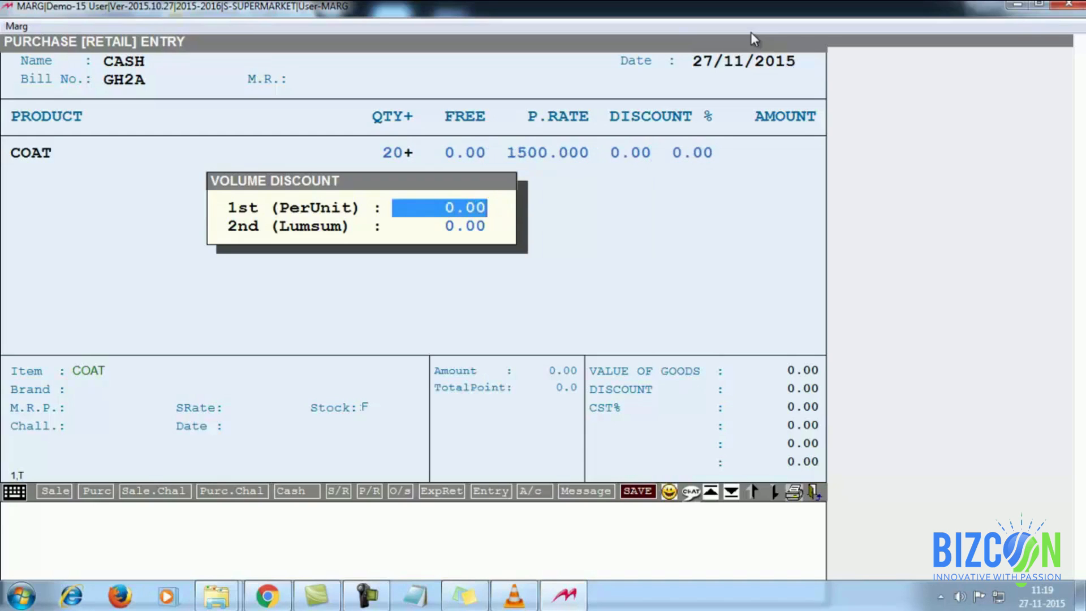
{"action": "key", "text": "Return"}
{"action": "key", "text": "Return"}
{"action": "key", "text": "Escape"}
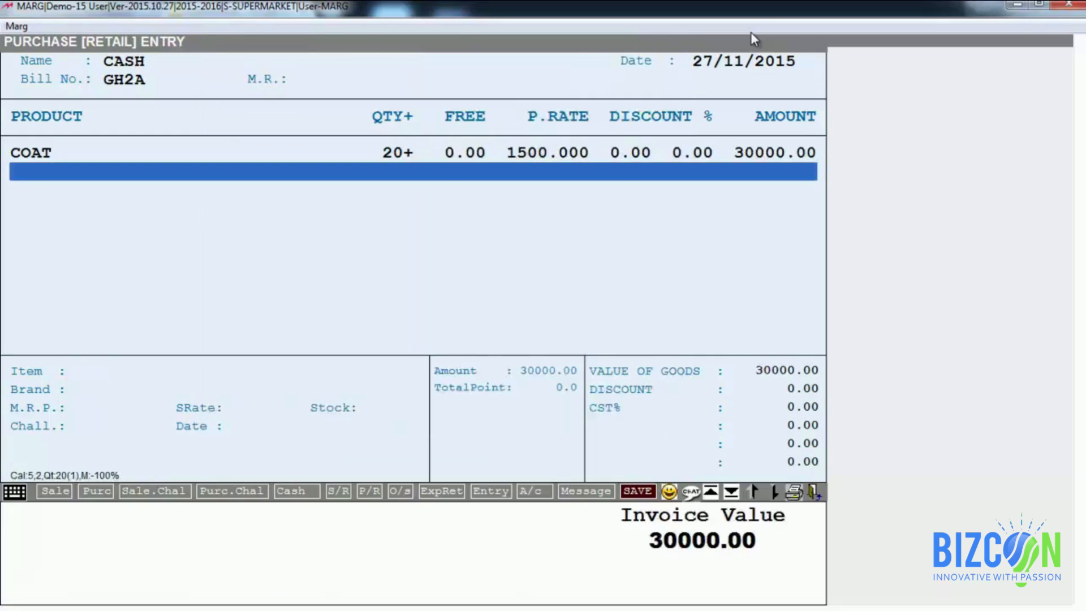
Step: Finish the product lines, skip the tax summary, and save the purchase bill
{"action": "key", "text": "Escape"}
{"action": "key", "text": "Return"}
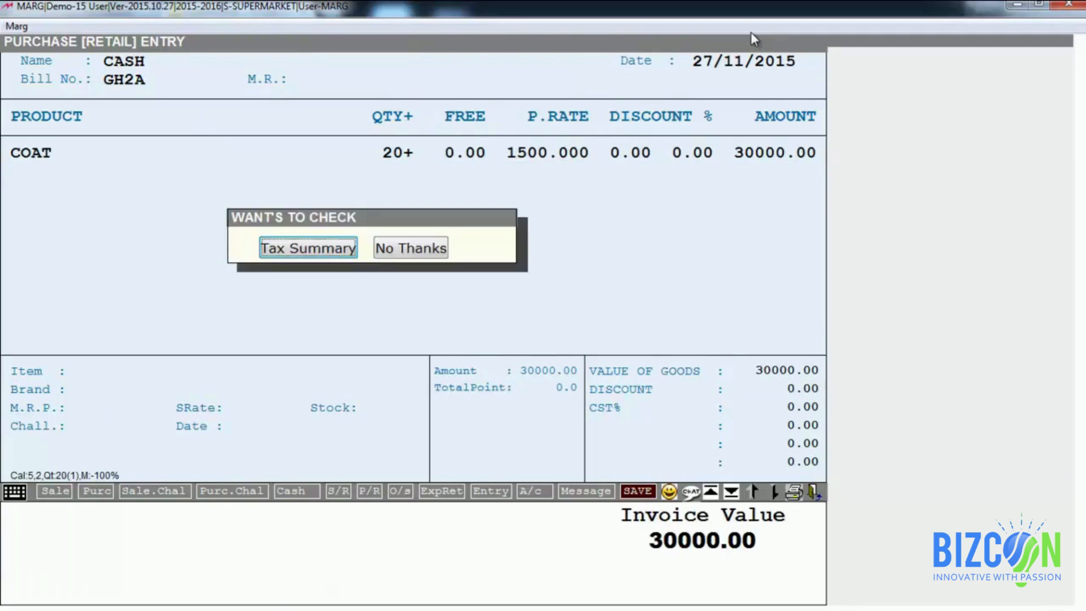
{"action": "key", "text": "Right"}
{"action": "key", "text": "Return"}
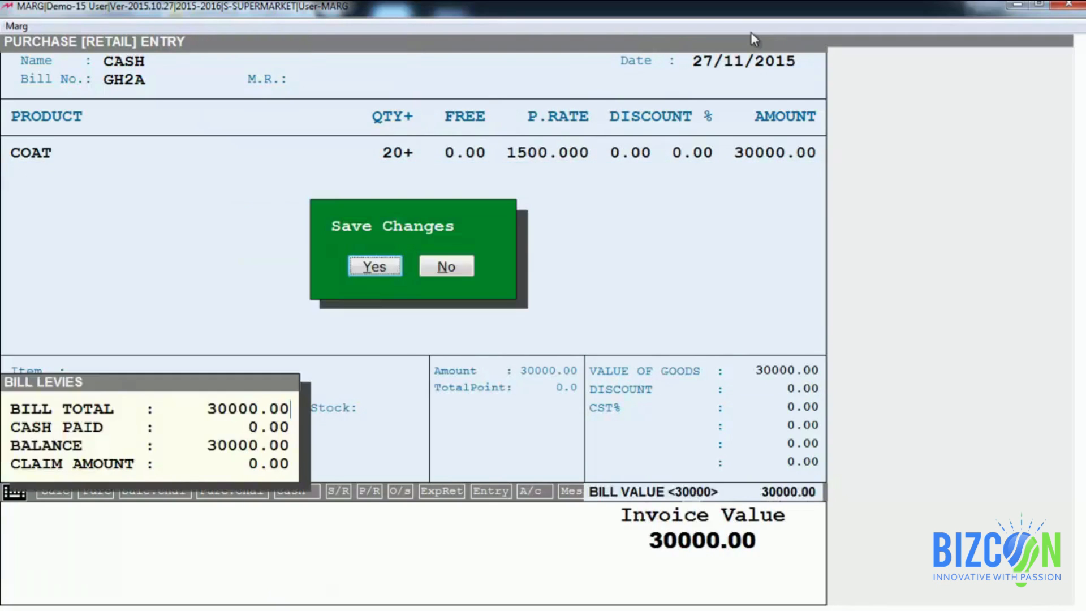
{"action": "key", "text": "Return"}
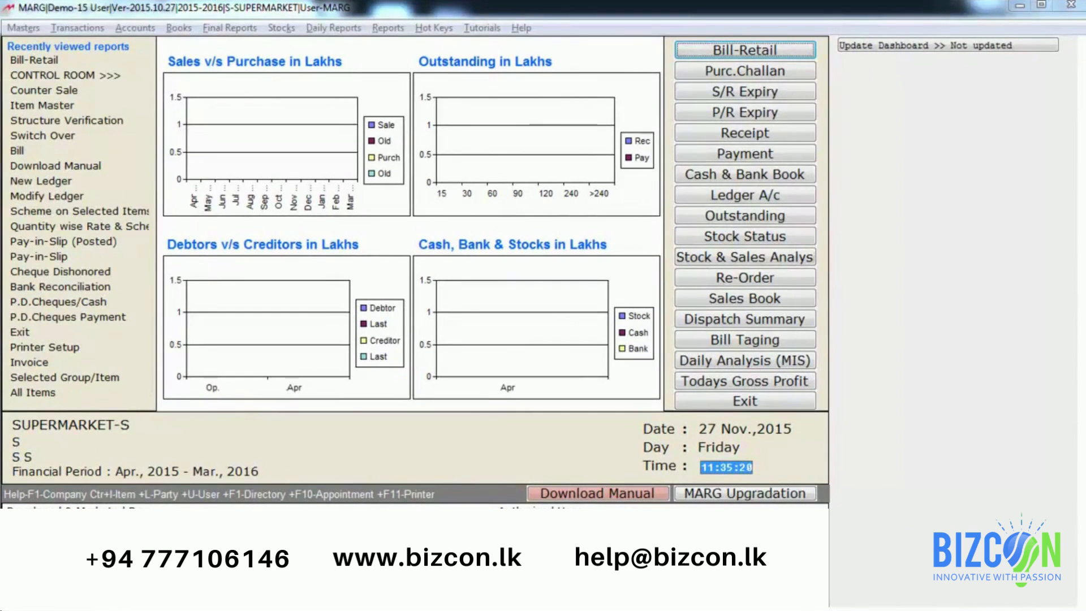
Step: Start a new retail sale bill from Transactions > Sale > Bill-Retail
{"action": "key", "text": "alt+t"}
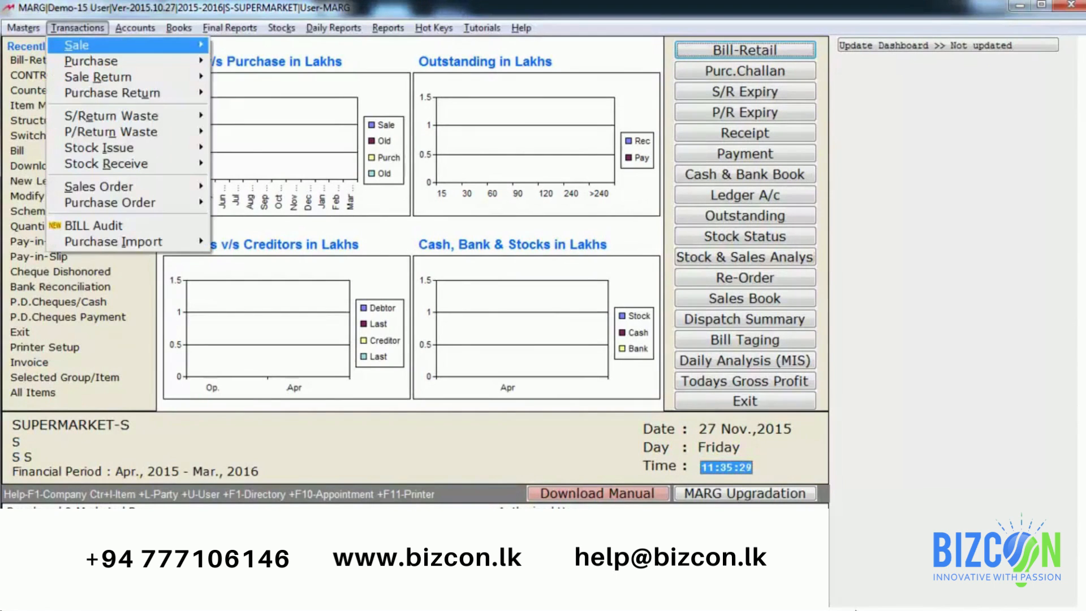
{"action": "key", "text": "Right"}
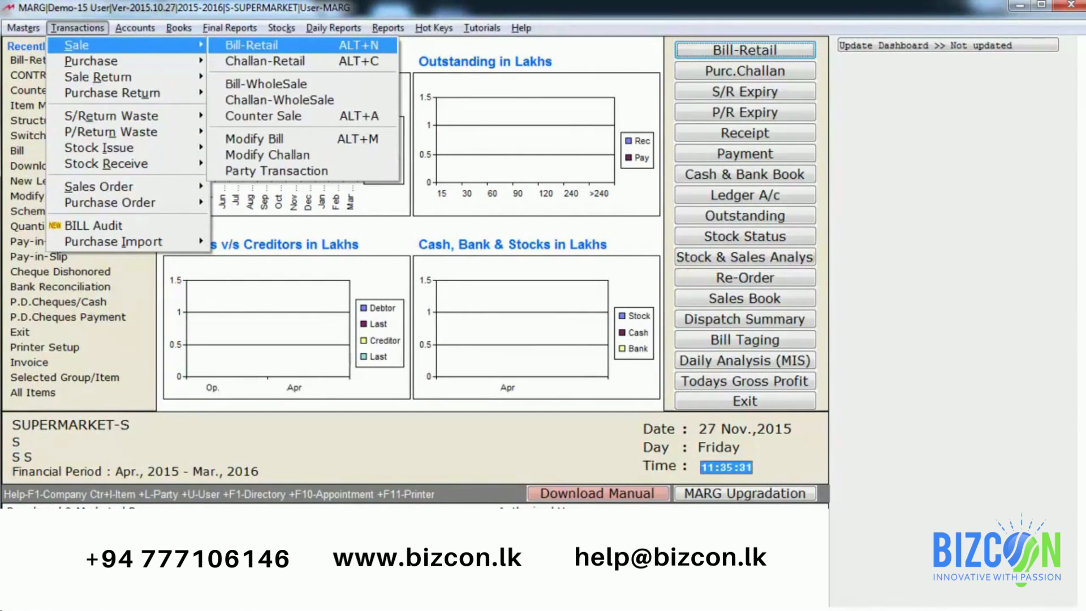
{"action": "key", "text": "Return"}
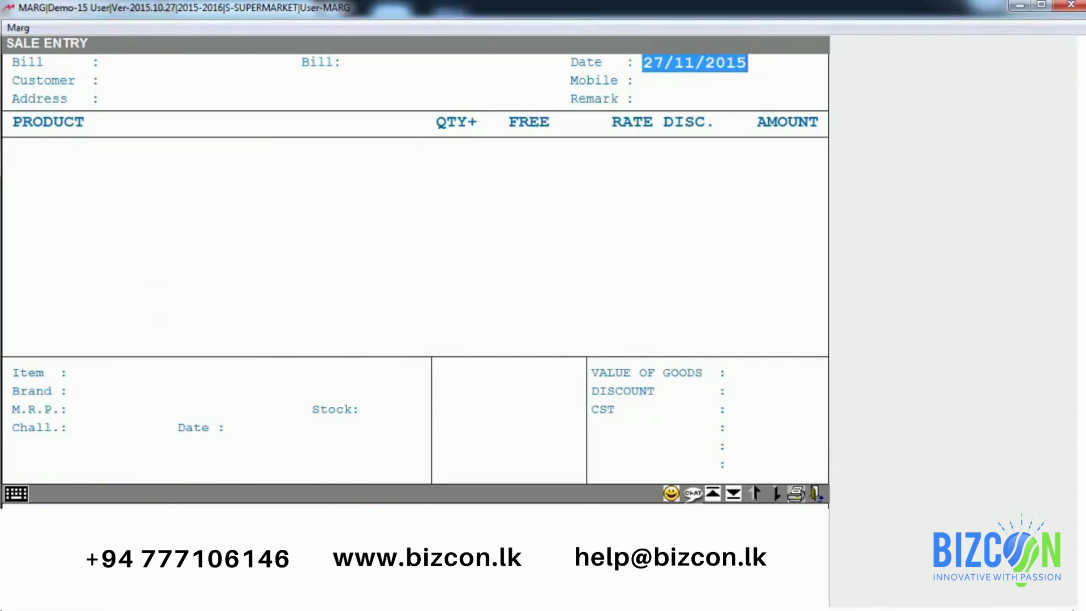
Step: Accept the date 27/11/2015 and choose CASH as the bill's ledger
{"action": "key", "text": "Return"}
{"action": "key", "text": "Down"}
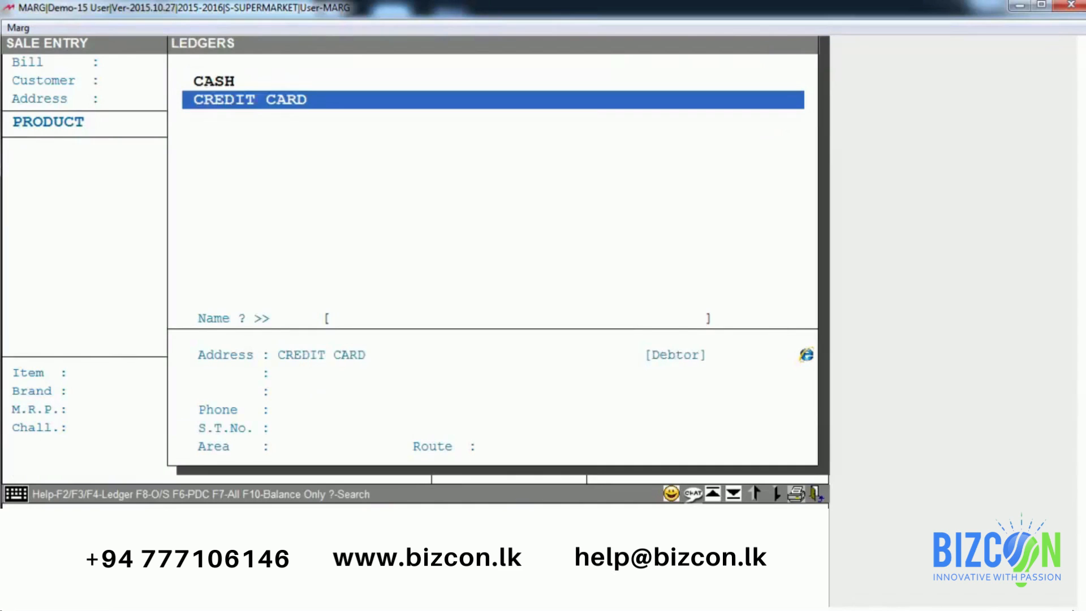
{"action": "key", "text": "Up"}
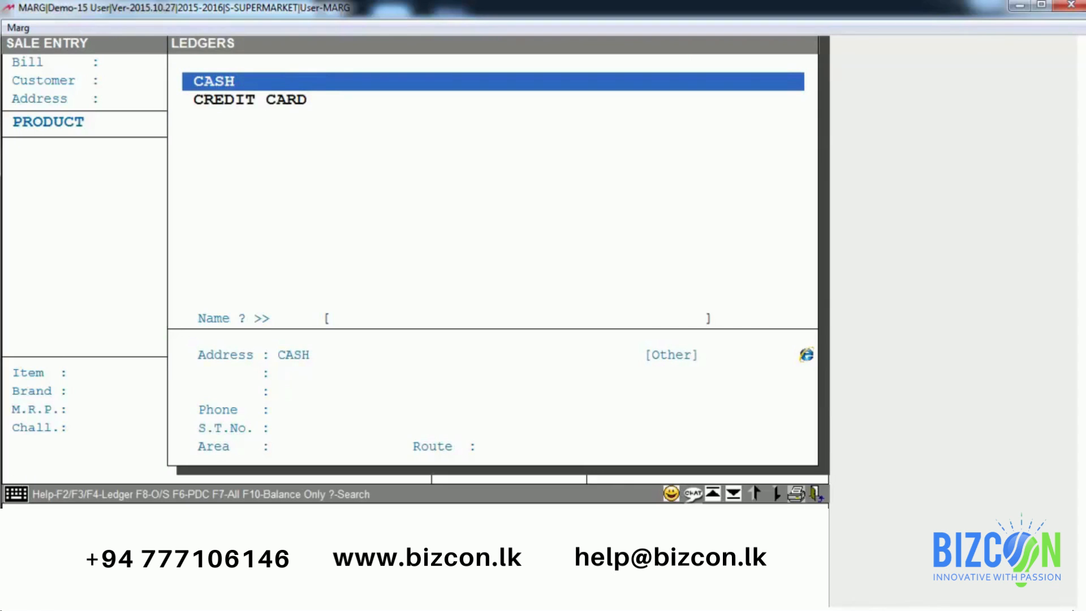
{"action": "key", "text": "F2"}
{"action": "key", "text": "Escape"}
{"action": "key", "text": "Return"}
{"action": "key", "text": "Return"}
{"action": "key", "text": "Return"}
{"action": "key", "text": "Return"}
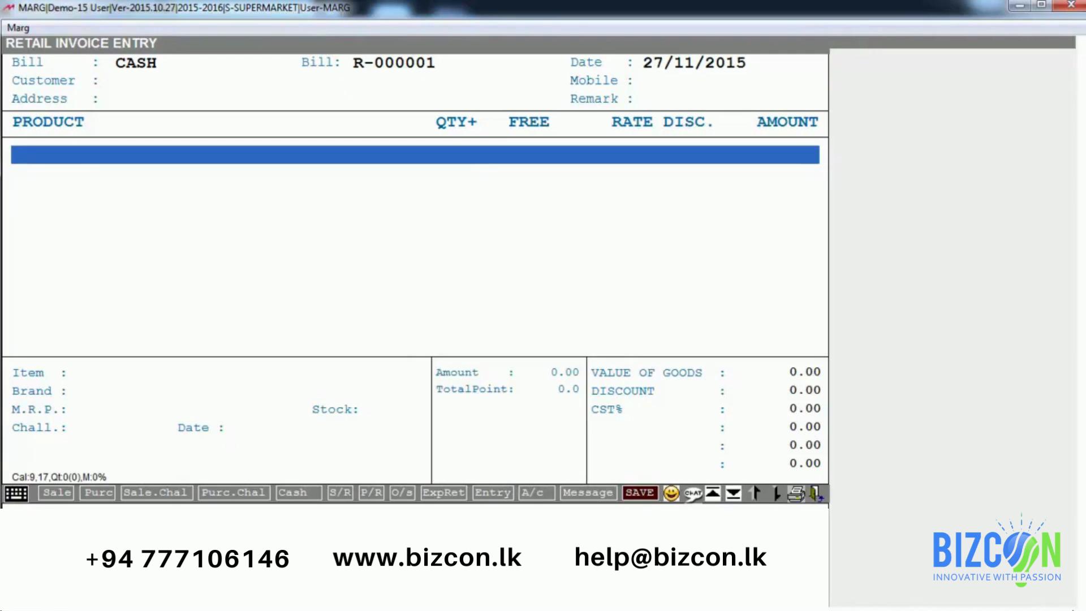
Step: Browse the Items list (COAT, DINER SET, FRUITS, JEAN, PLATES) and highlight COAT
{"action": "key", "text": "Return"}
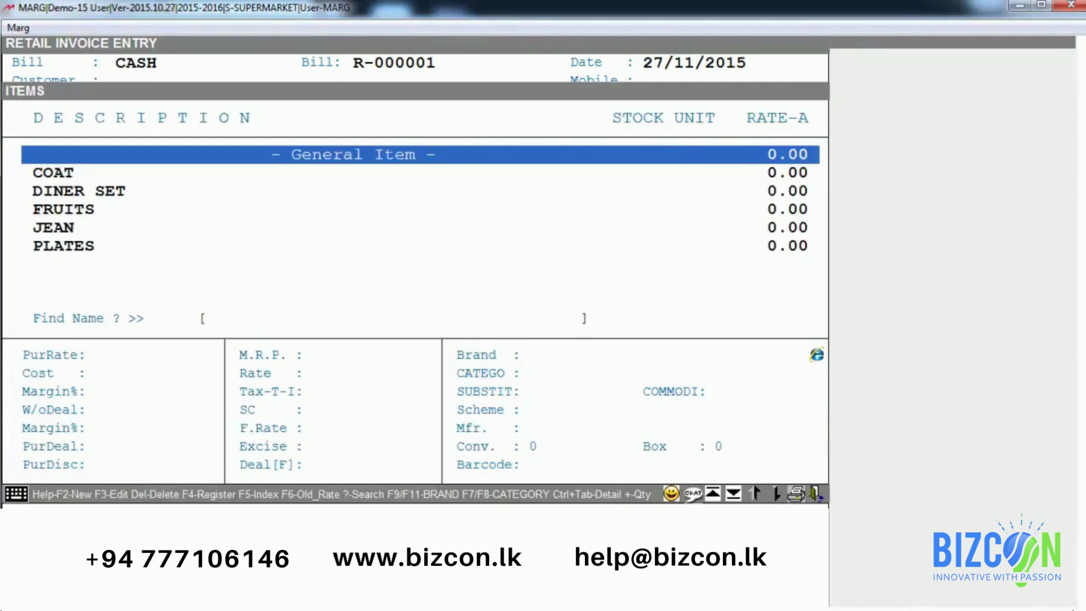
{"action": "key", "text": "Down"}
{"action": "key", "text": "Down"}
{"action": "key", "text": "Down"}
{"action": "key", "text": "Down"}
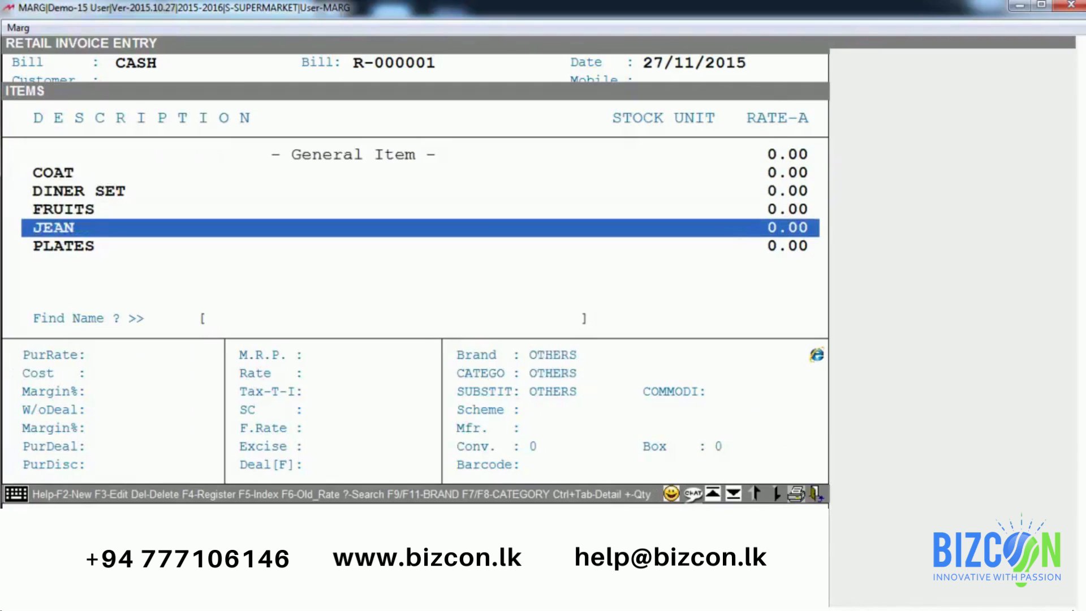
{"action": "key", "text": "F2"}
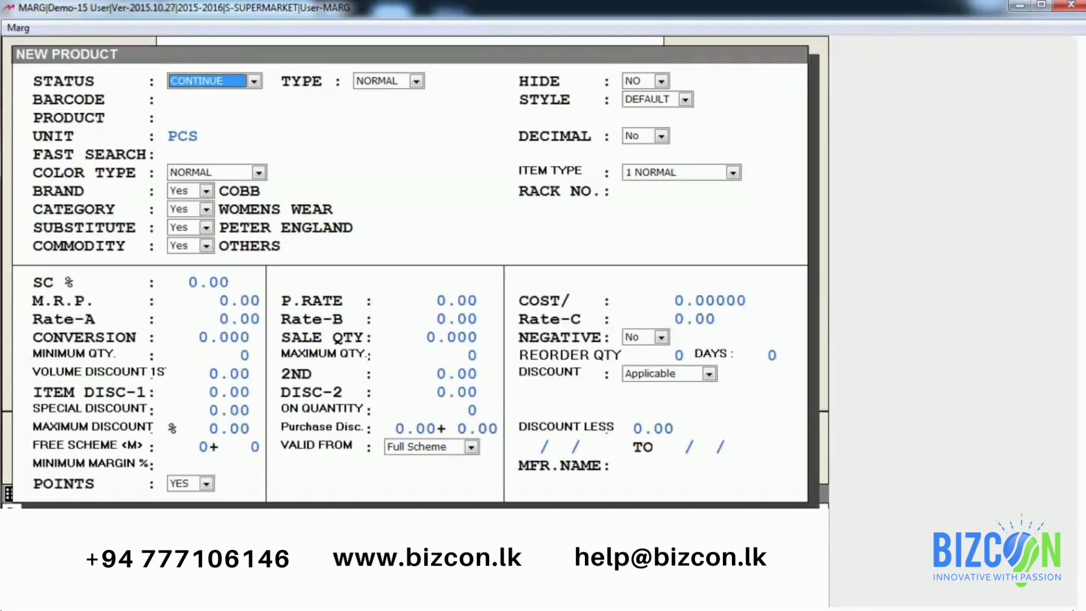
{"action": "key", "text": "Escape"}
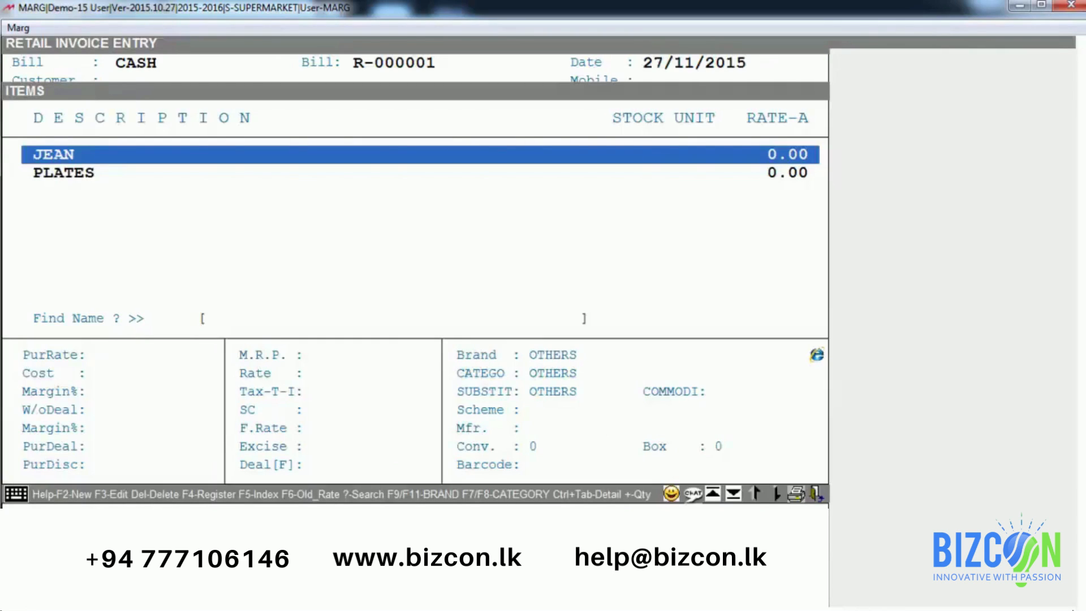
{"action": "key", "text": "Up"}
{"action": "key", "text": "Up"}
{"action": "key", "text": "Up"}
{"action": "key", "text": "Up"}
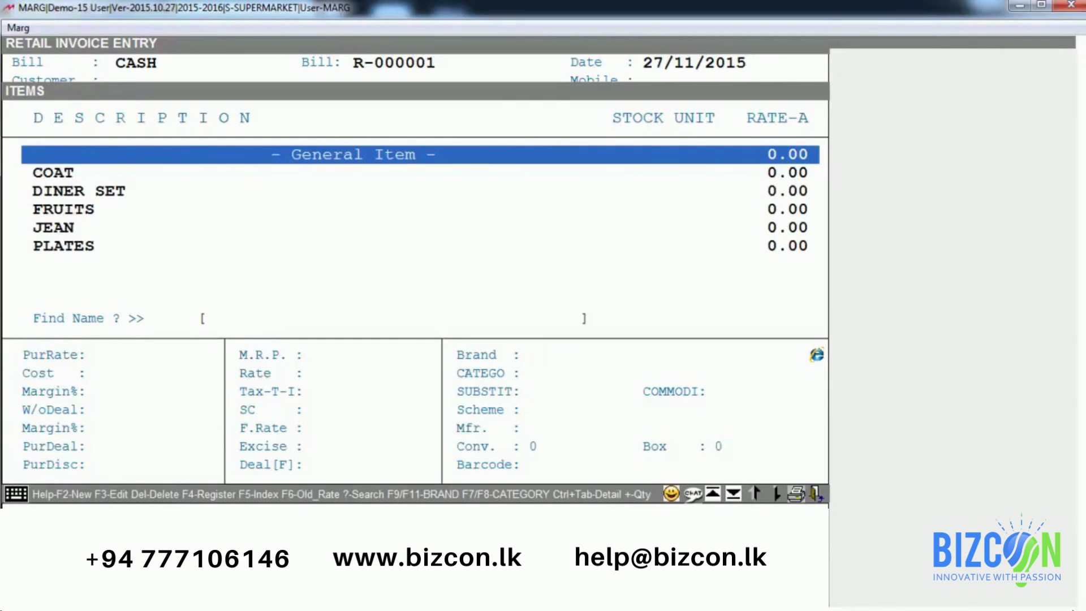
{"action": "key", "text": "Down"}
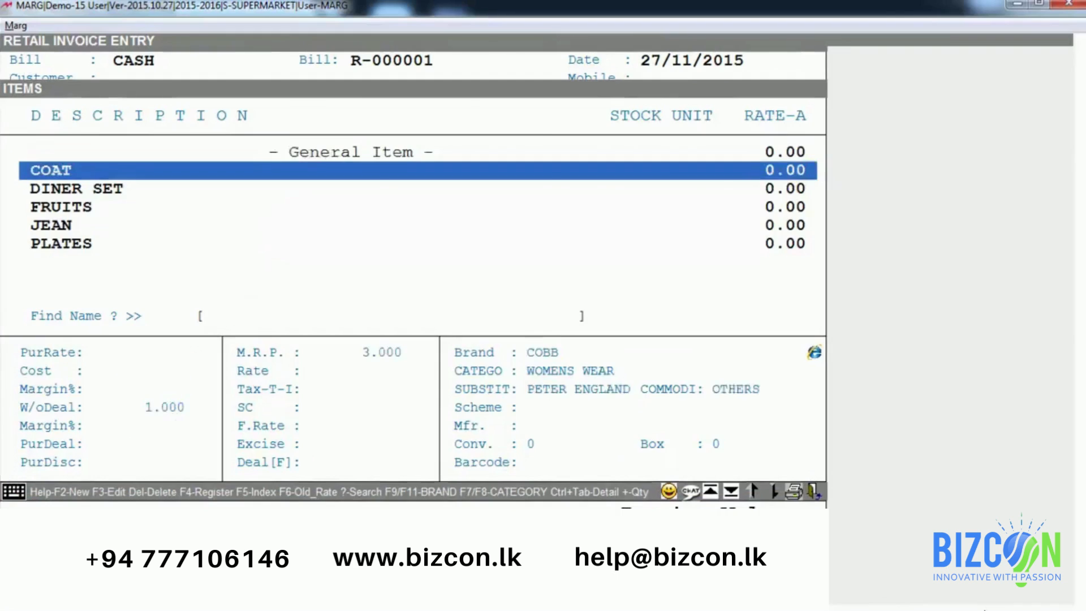
Step: Add one COAT to the bill at a rate of 2500.00
{"action": "key", "text": "Return"}
{"action": "key", "text": "Left"}
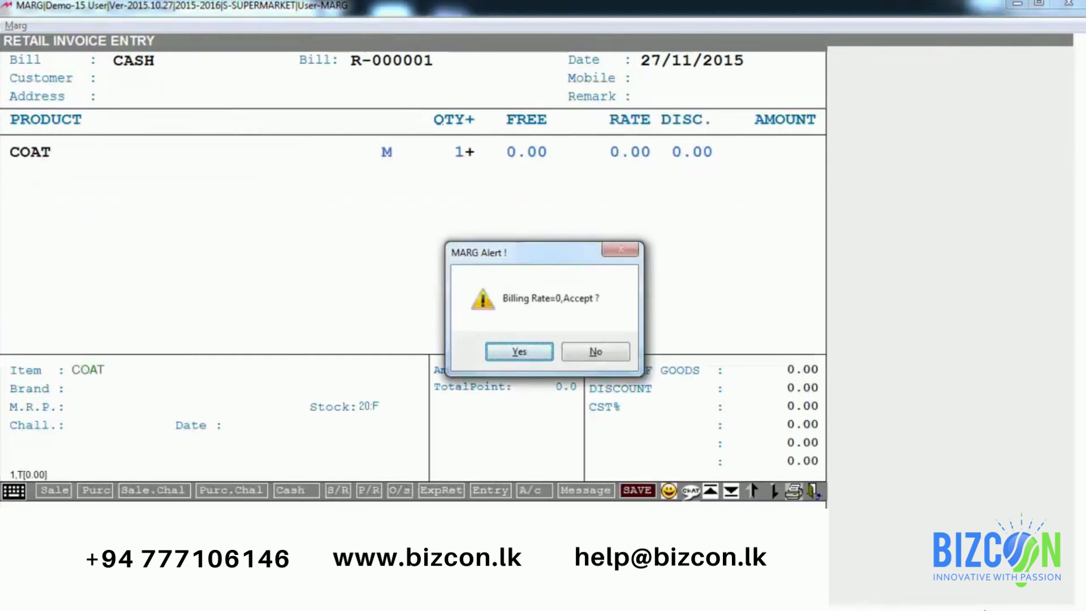
{"action": "key", "text": "Return"}
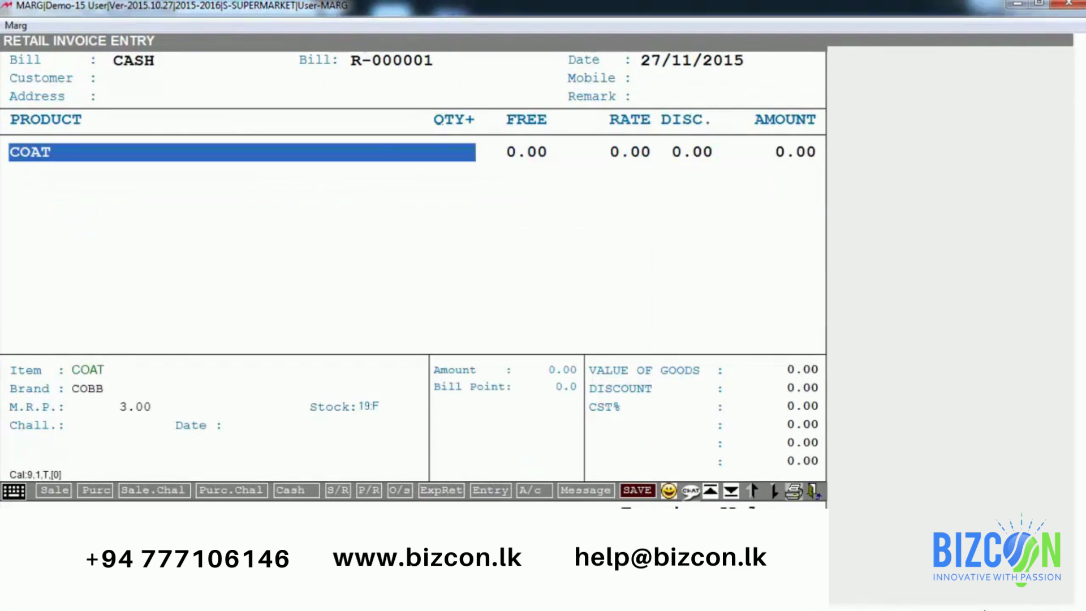
{"action": "key", "text": "Return"}
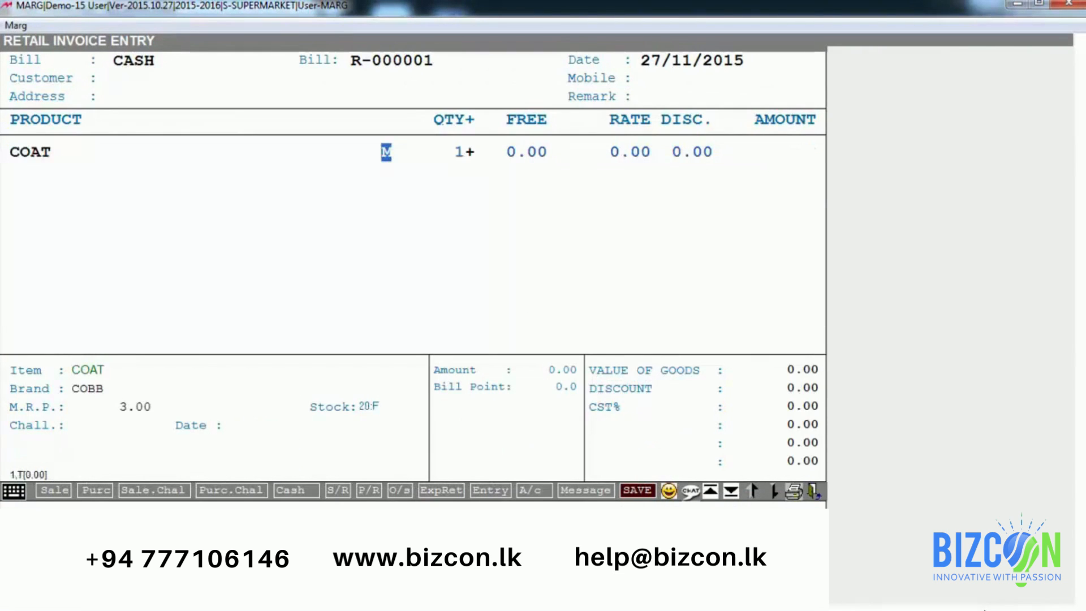
{"action": "key", "text": "Return"}
{"action": "key", "text": "Return"}
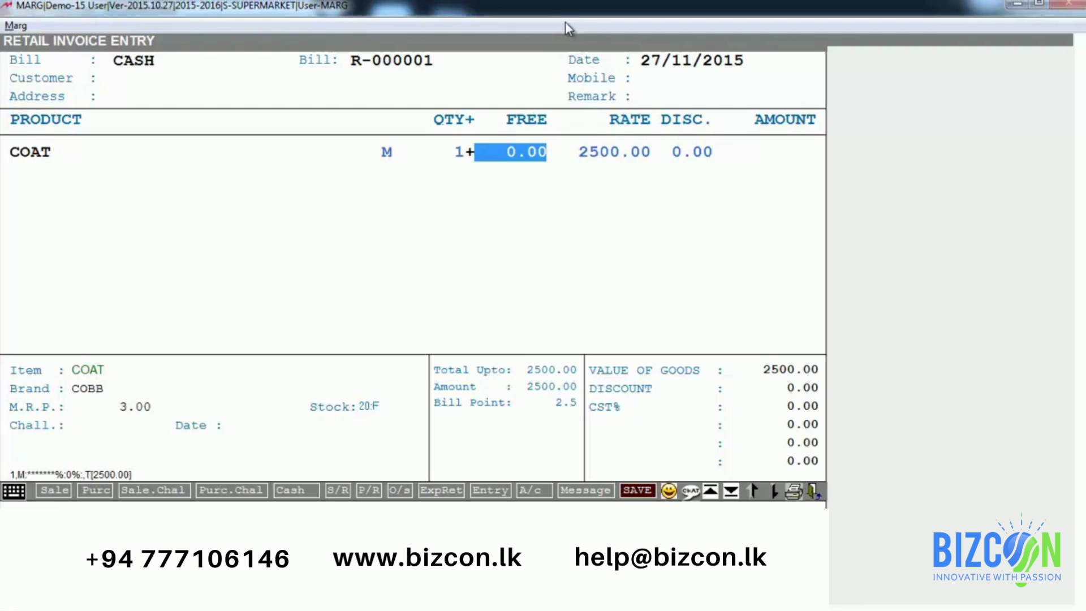
{"action": "key", "text": "Return"}
{"action": "key", "text": "Return"}
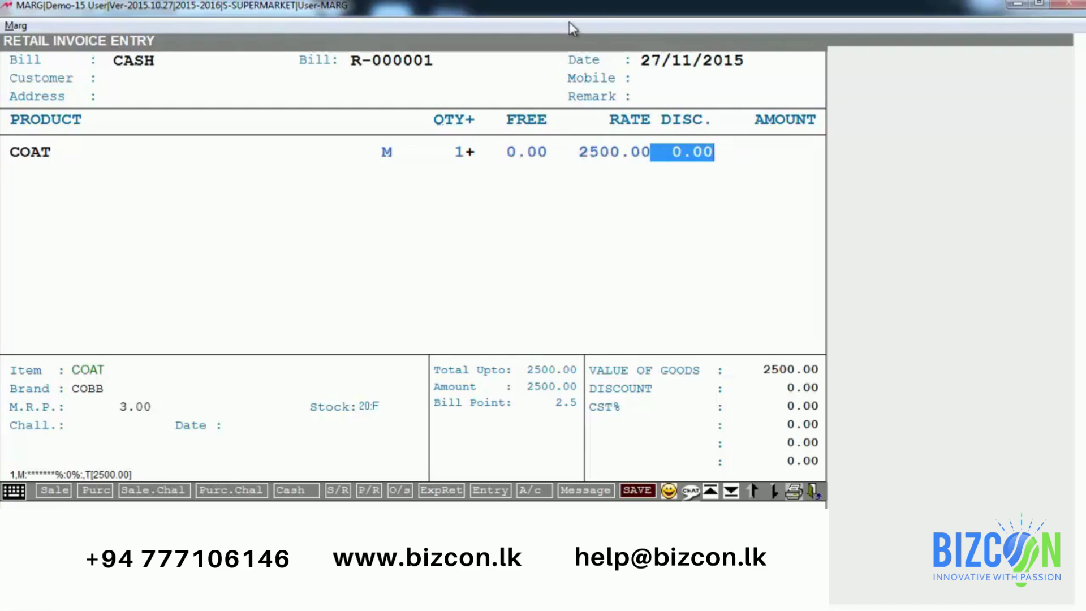
{"action": "key", "text": "Up"}
{"action": "key", "text": "Return"}
{"action": "key", "text": "Up"}
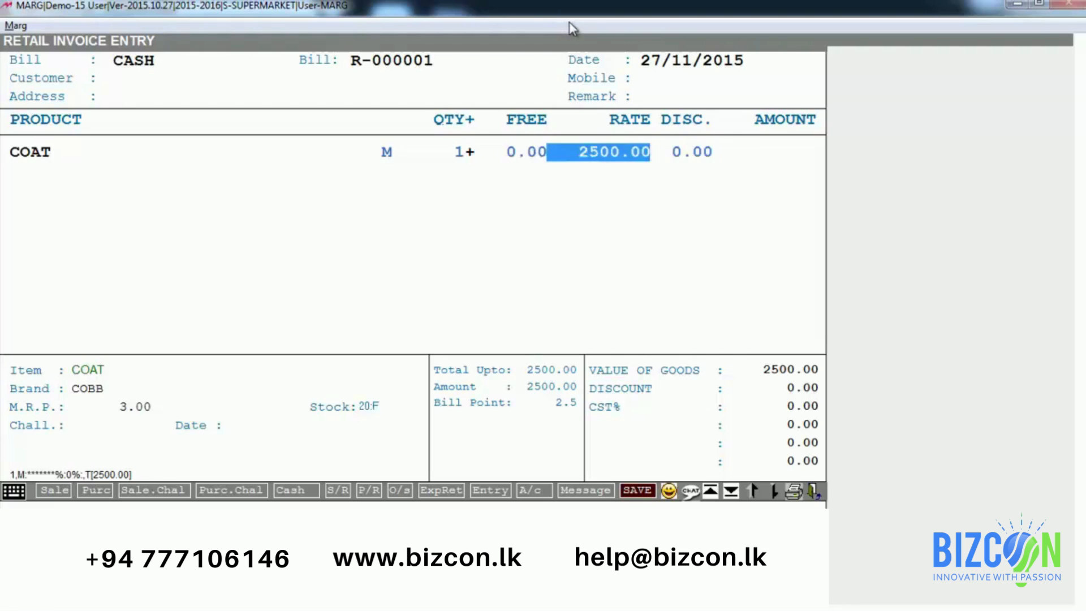
{"action": "key", "text": "Return"}
{"action": "key", "text": "Return"}
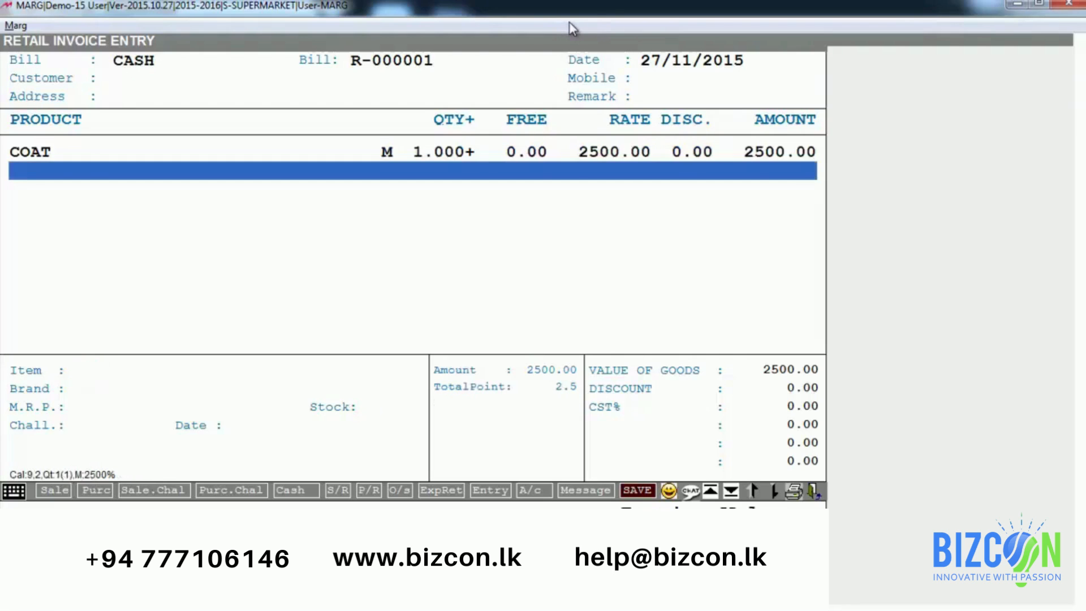
Step: Add one FRUITS at 80.00, then save the 2580.00 bill as cash without printing
{"action": "key", "text": "Return"}
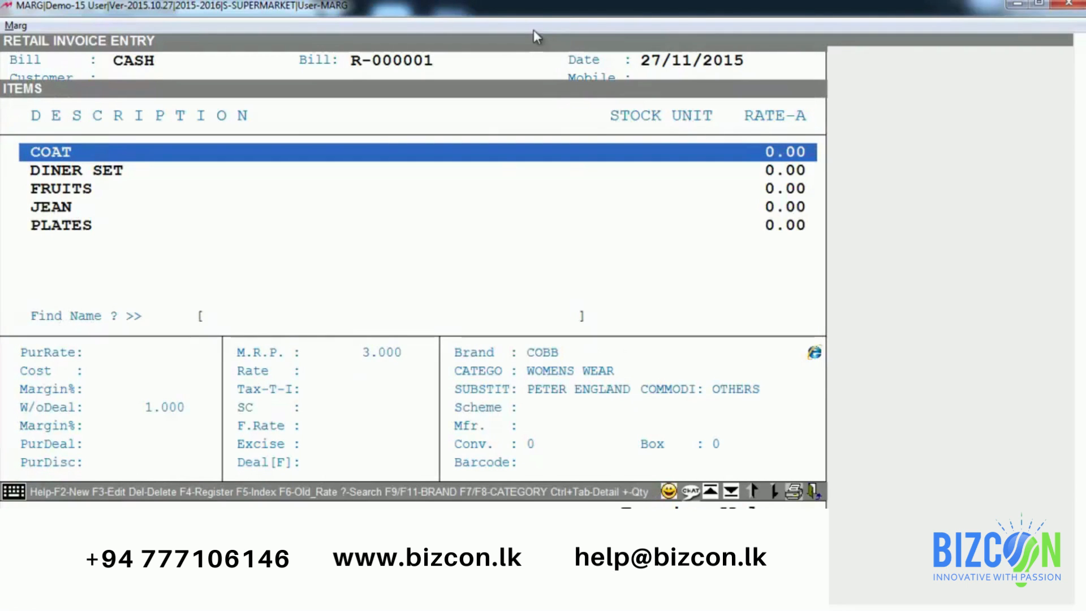
{"action": "key", "text": "Down"}
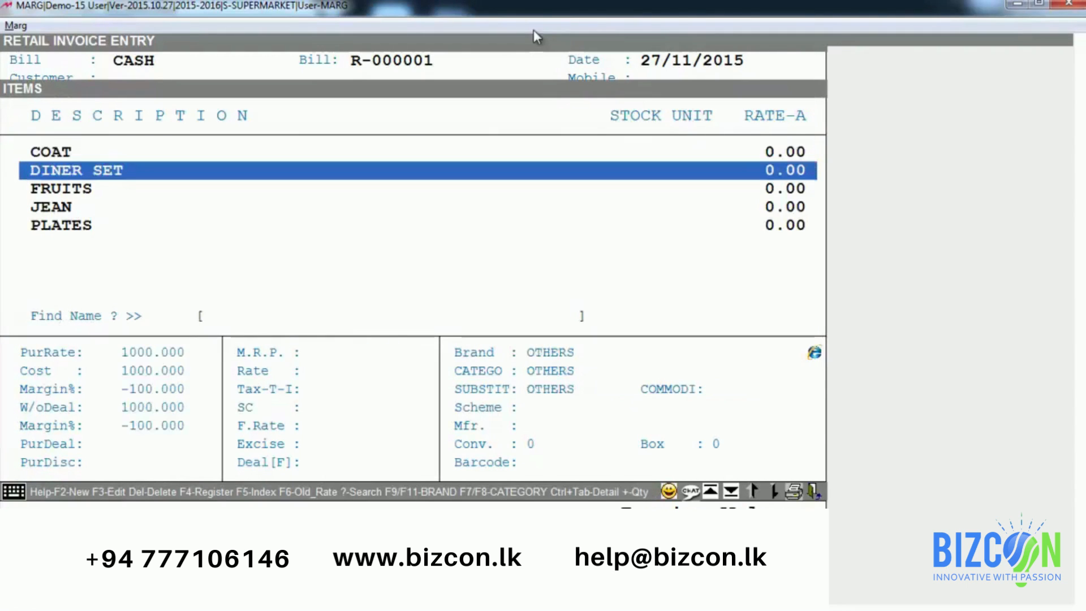
{"action": "key", "text": "Down"}
{"action": "key", "text": "Return"}
{"action": "key", "text": "Left"}
{"action": "key", "text": "Return"}
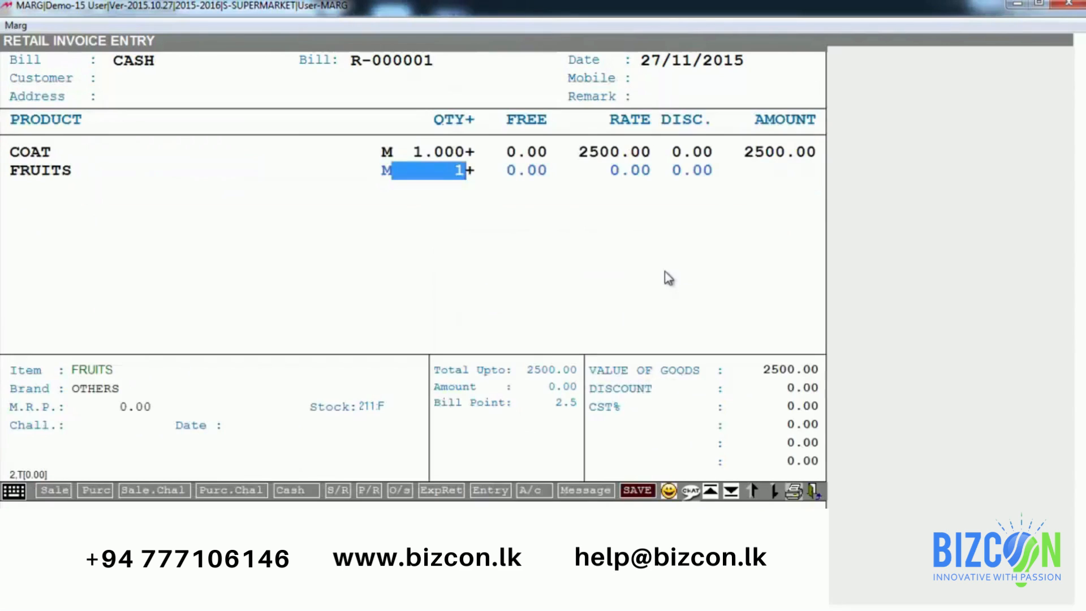
{"action": "type", "text": "1"}
{"action": "key", "text": "Return"}
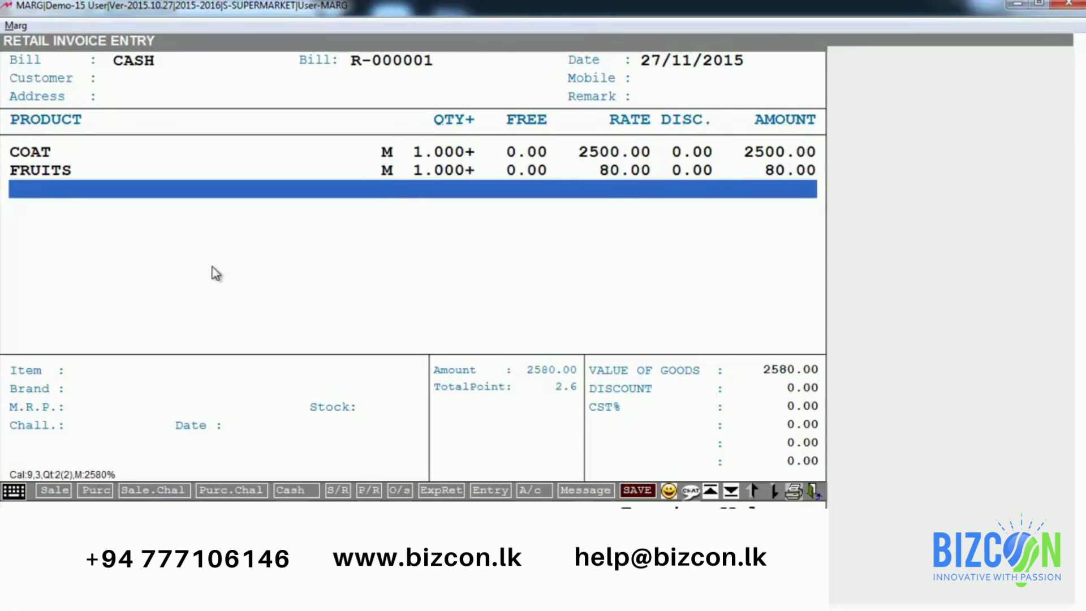
{"action": "key", "text": "F10"}
{"action": "key", "text": "F10"}
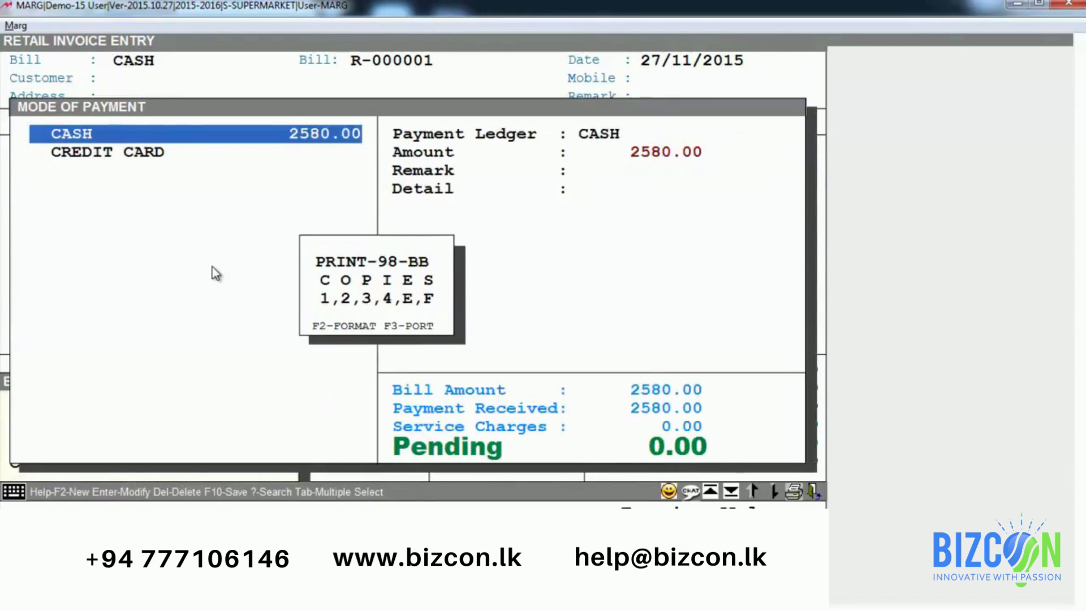
{"action": "key", "text": "Escape"}
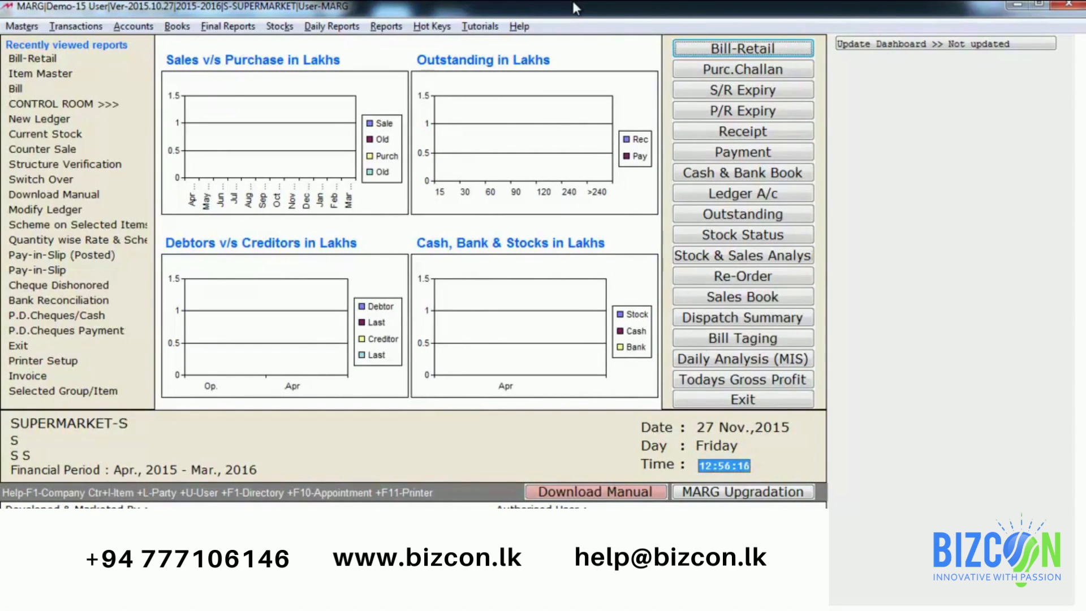
Step: Start a new retail sale bill with the default date and CASH as the ledger
{"action": "key", "text": "alt+t"}
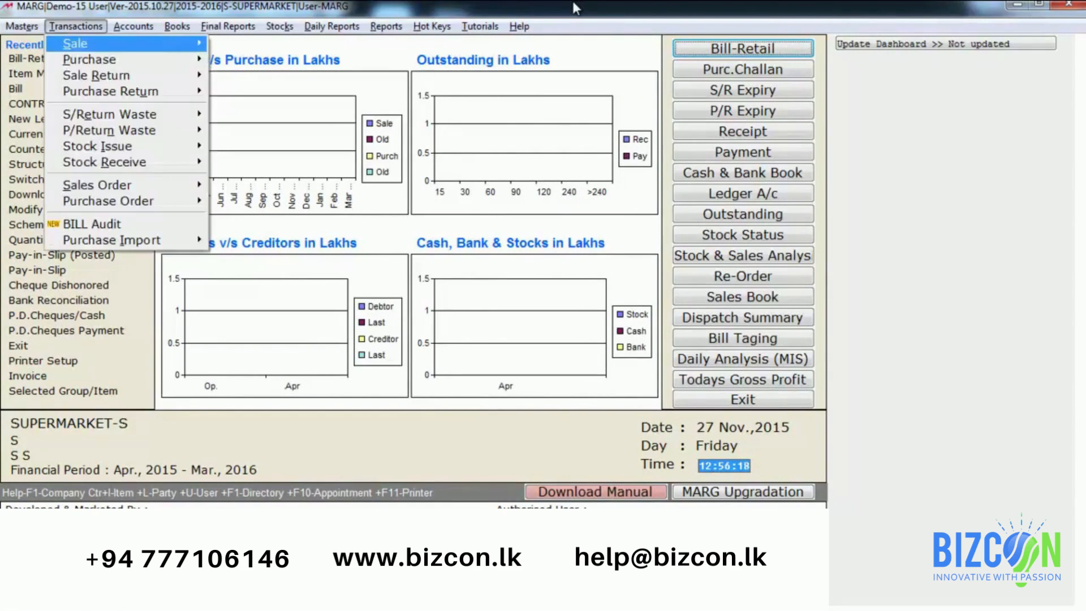
{"action": "key", "text": "Right"}
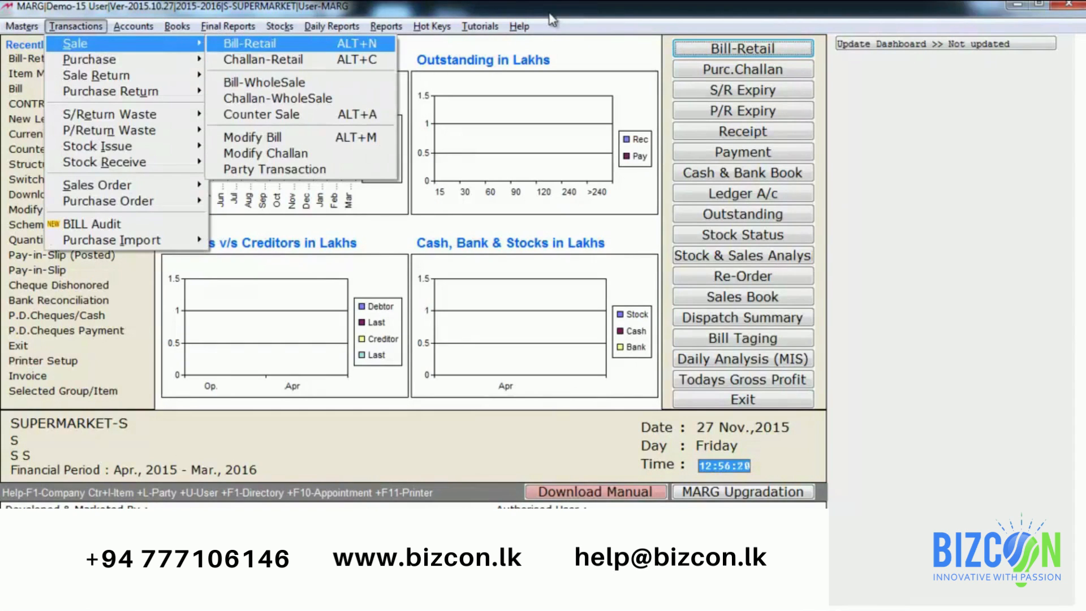
{"action": "key", "text": "Return"}
{"action": "key", "text": "Return"}
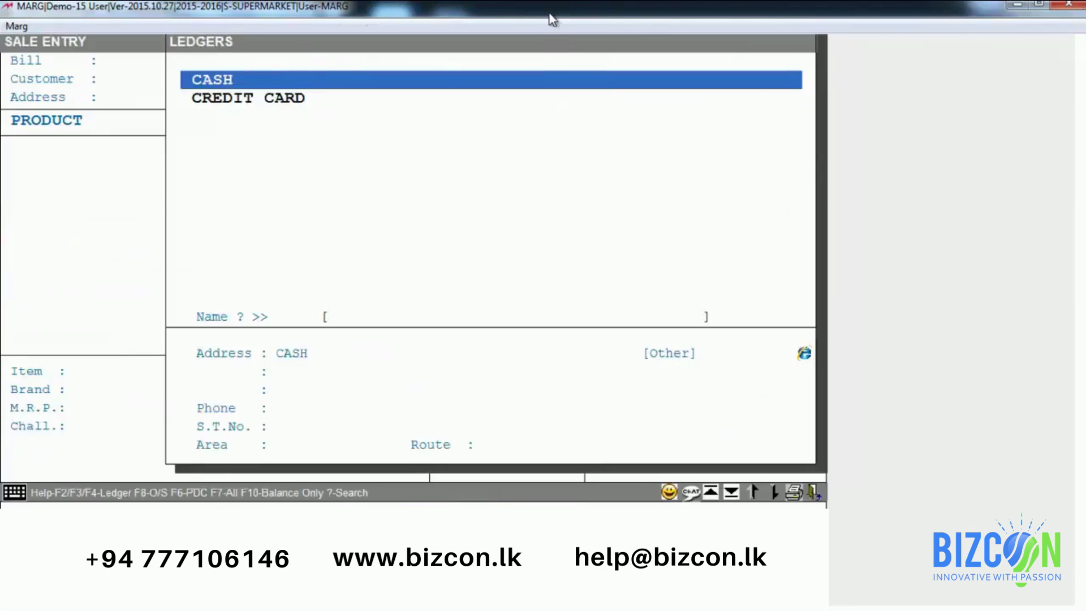
{"action": "key", "text": "Return"}
{"action": "key", "text": "Return"}
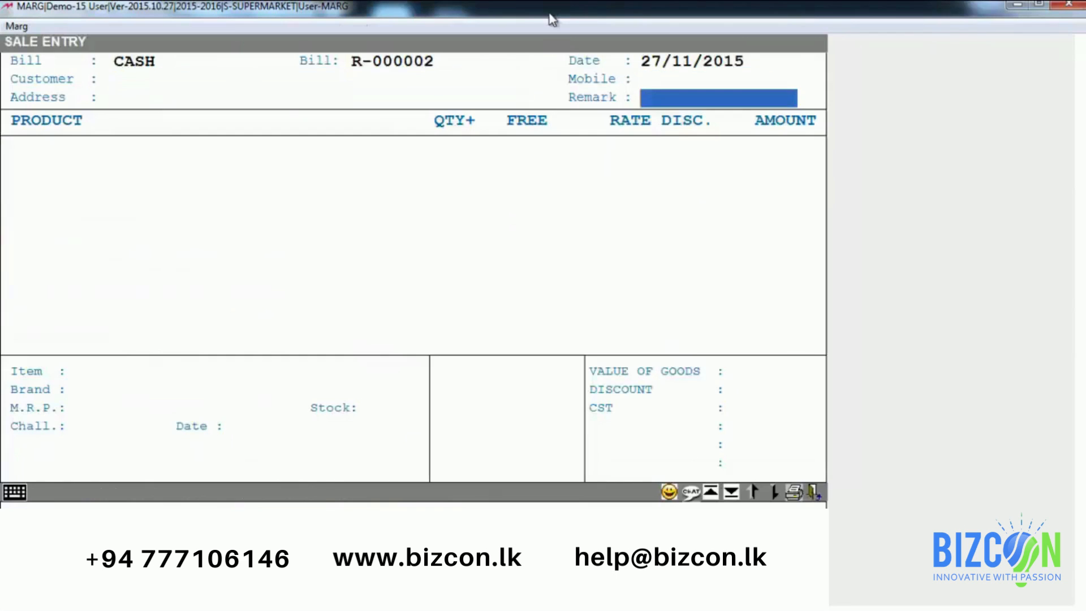
{"action": "key", "text": "Return"}
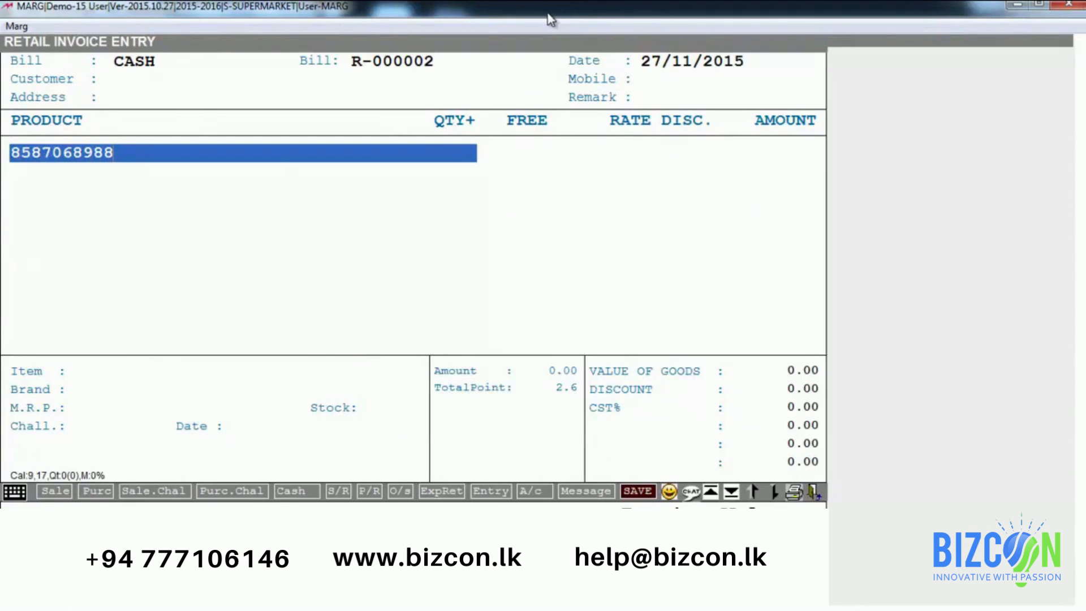
{"action": "key", "text": "Return"}
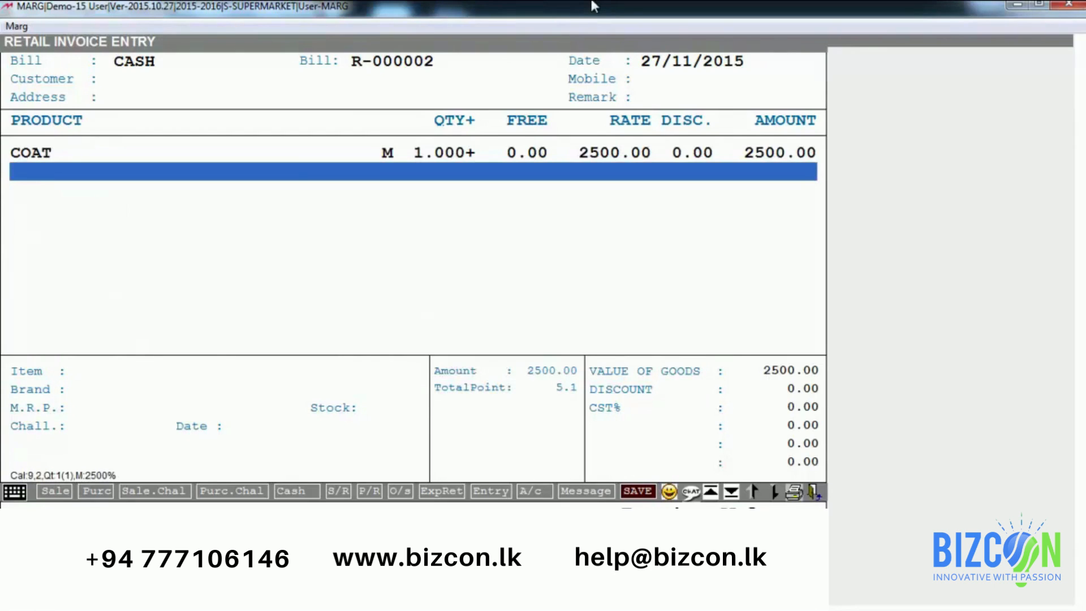
{"action": "key", "text": "Return"}
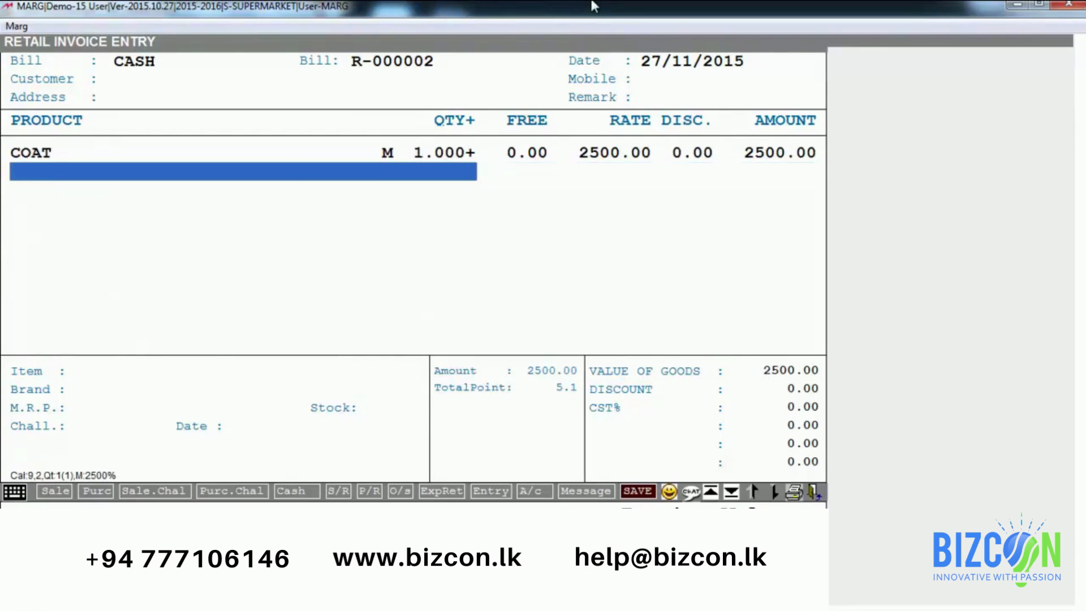
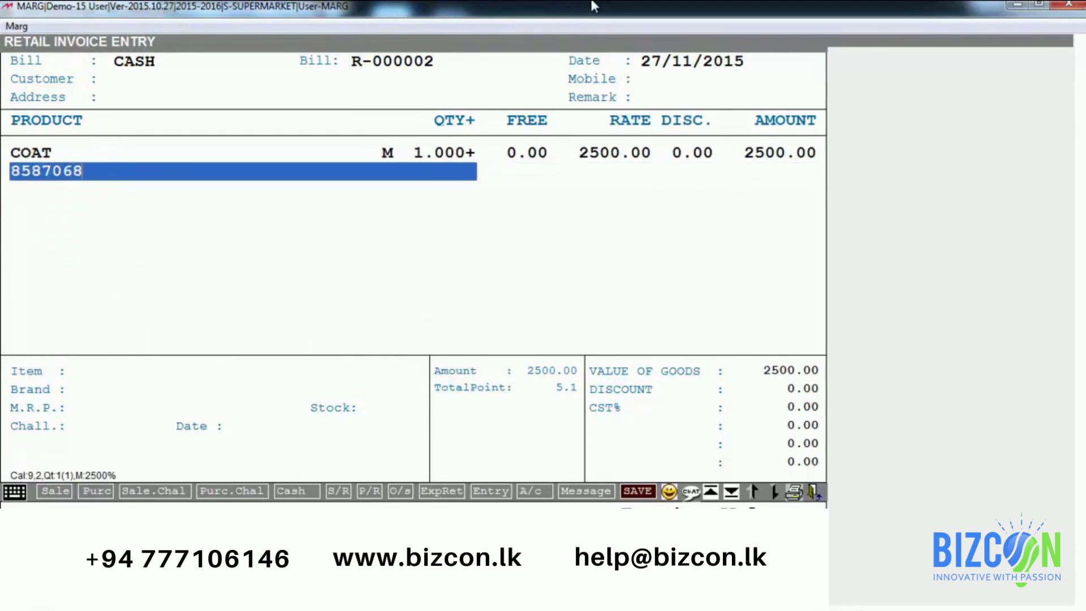
{"action": "key", "text": "Return"}
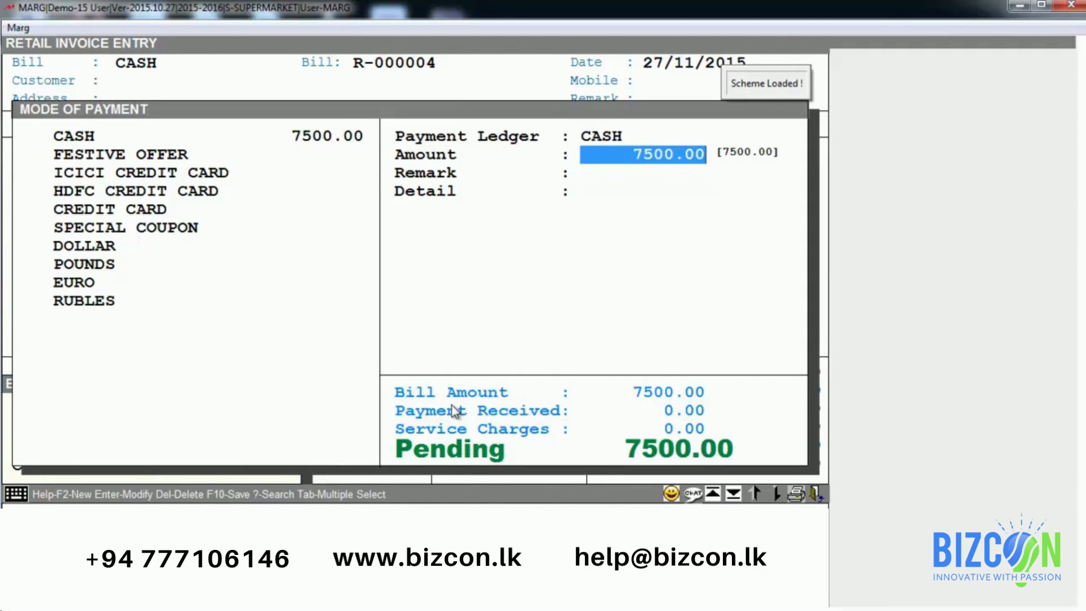
Step: Accept 7500.00 as cash, browse the Credit Card and Festive Offer payment modes, then return to CASH
{"action": "key", "text": "Return"}
{"action": "key", "text": "Down"}
{"action": "key", "text": "Down"}
{"action": "key", "text": "Down"}
{"action": "key", "text": "Down"}
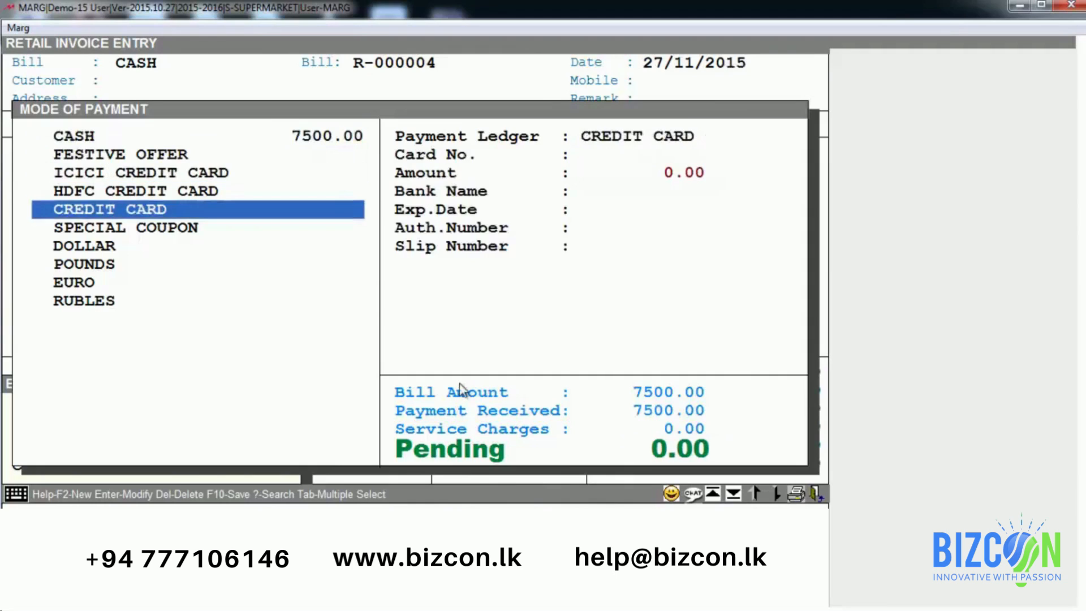
{"action": "key", "text": "Down"}
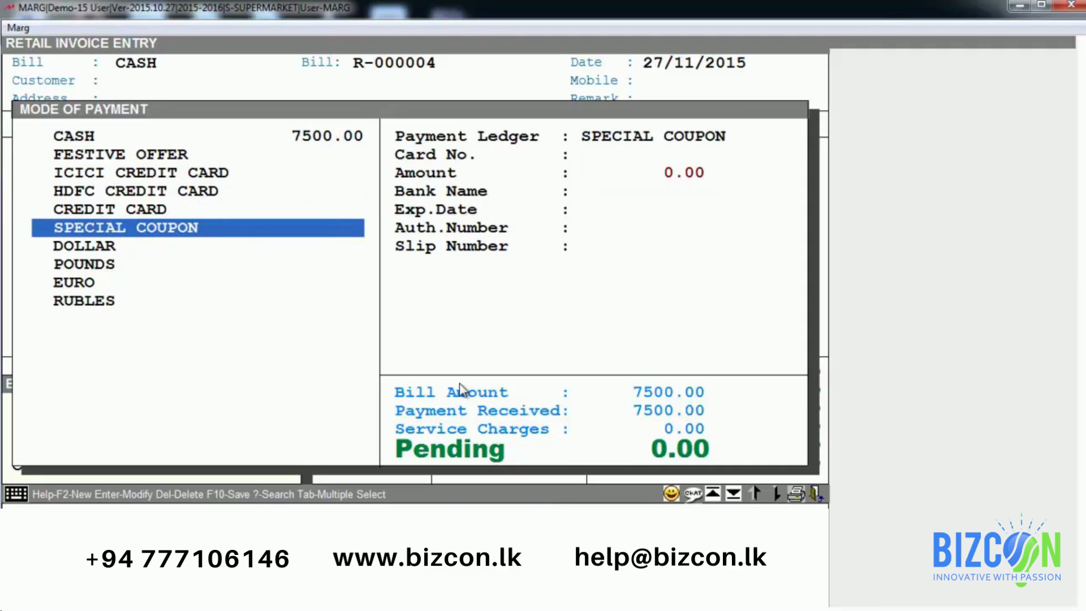
{"action": "key", "text": "Up"}
{"action": "key", "text": "Up"}
{"action": "key", "text": "Up"}
{"action": "key", "text": "Up"}
{"action": "key", "text": "Up"}
{"action": "key", "text": "Down"}
{"action": "key", "text": "Down"}
{"action": "key", "text": "Down"}
{"action": "key", "text": "Up"}
{"action": "key", "text": "Up"}
{"action": "key", "text": "Up"}
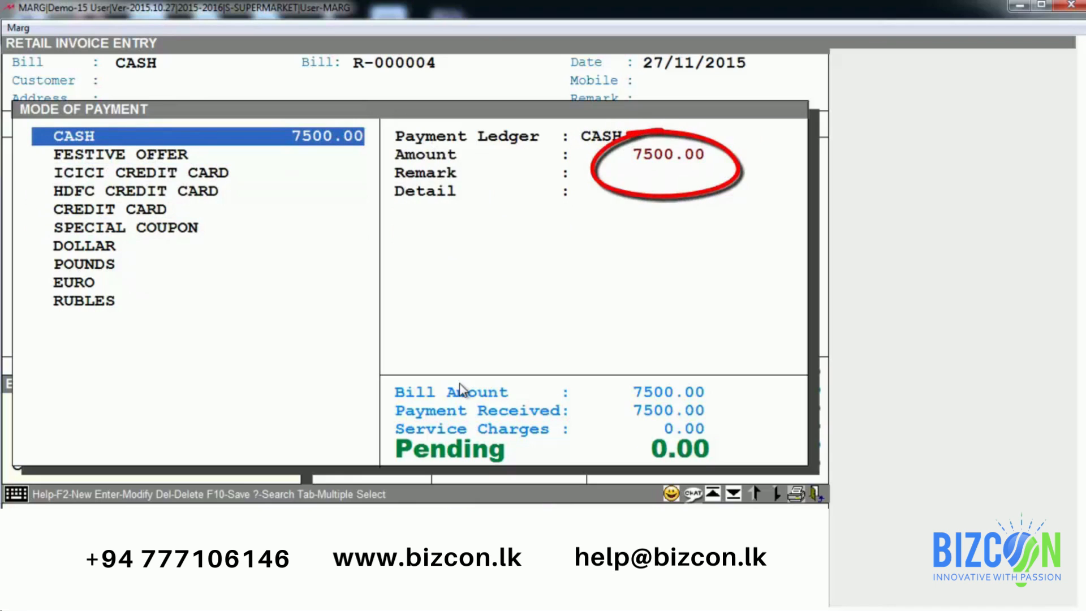
{"action": "key", "text": "Down"}
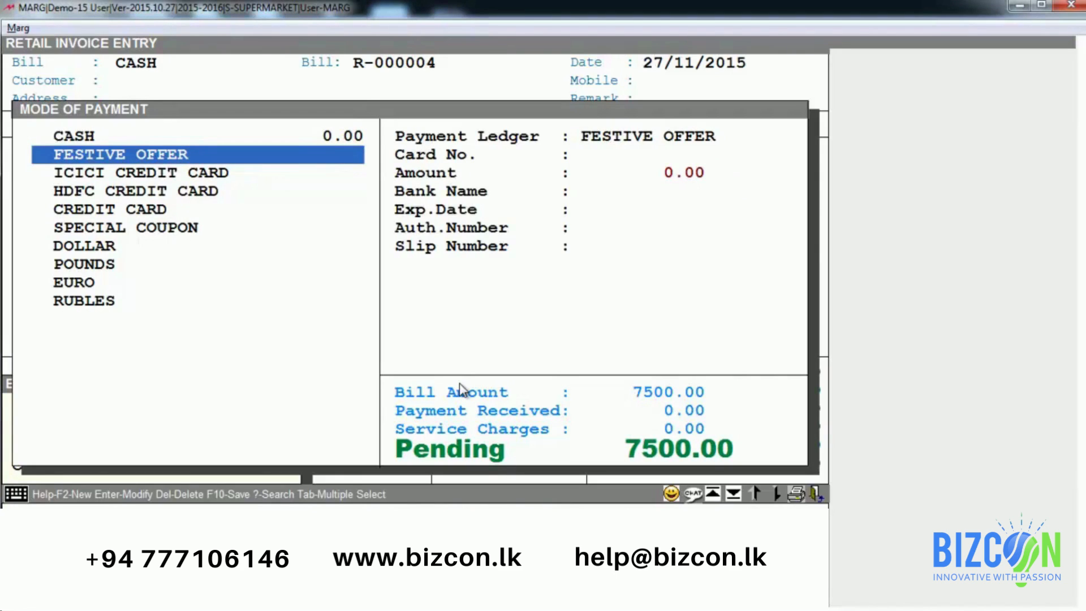
{"action": "key", "text": "Up"}
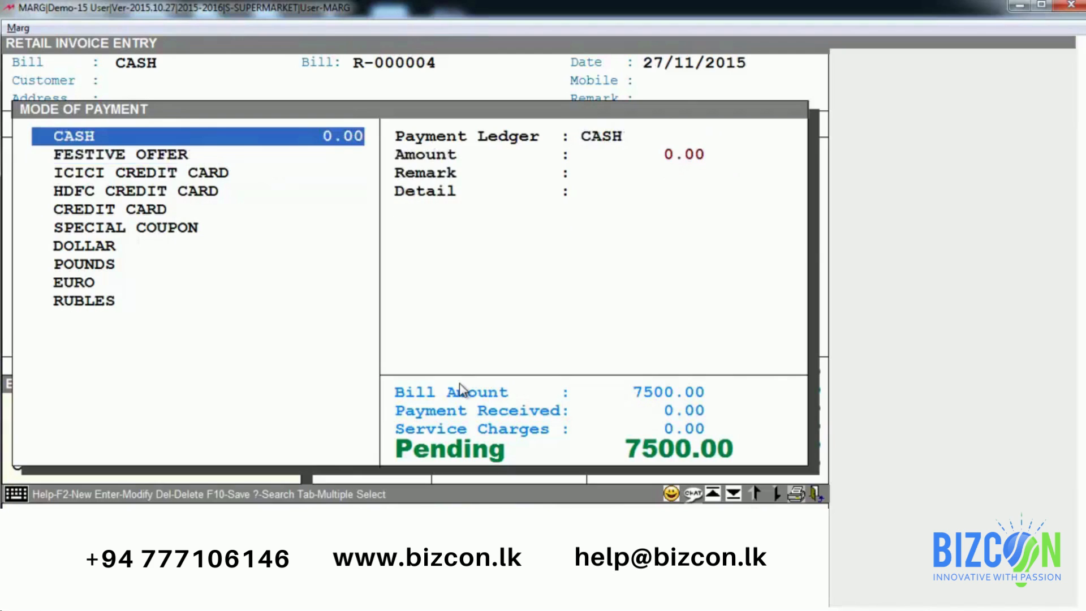
Step: Set the CASH payment to 2000.00, leaving 5500.00 pending
{"action": "key", "text": "Return"}
{"action": "type", "text": "2000"}
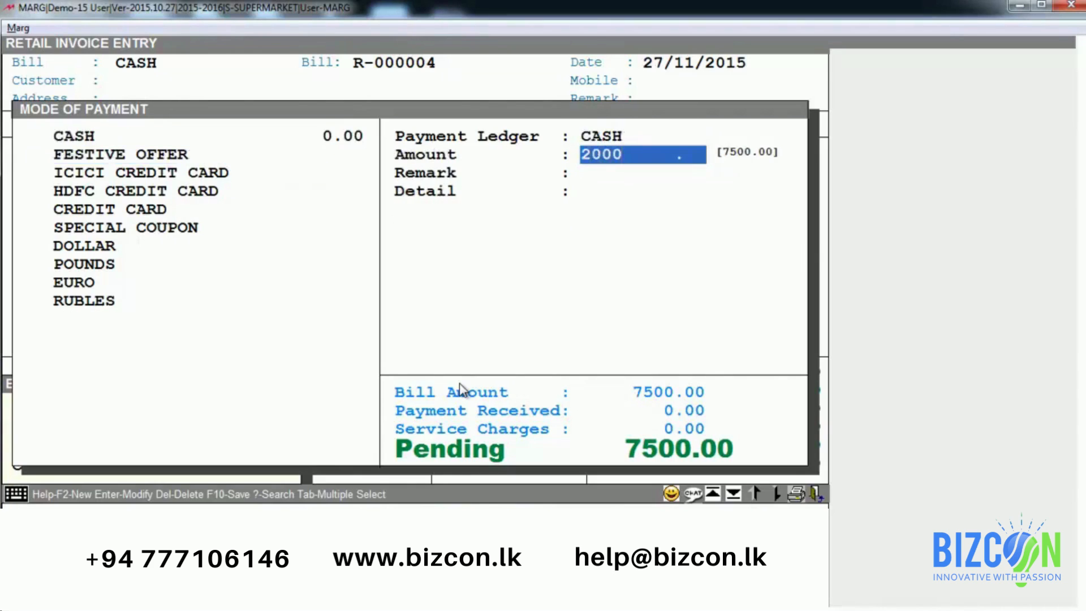
{"action": "key", "text": "Return"}
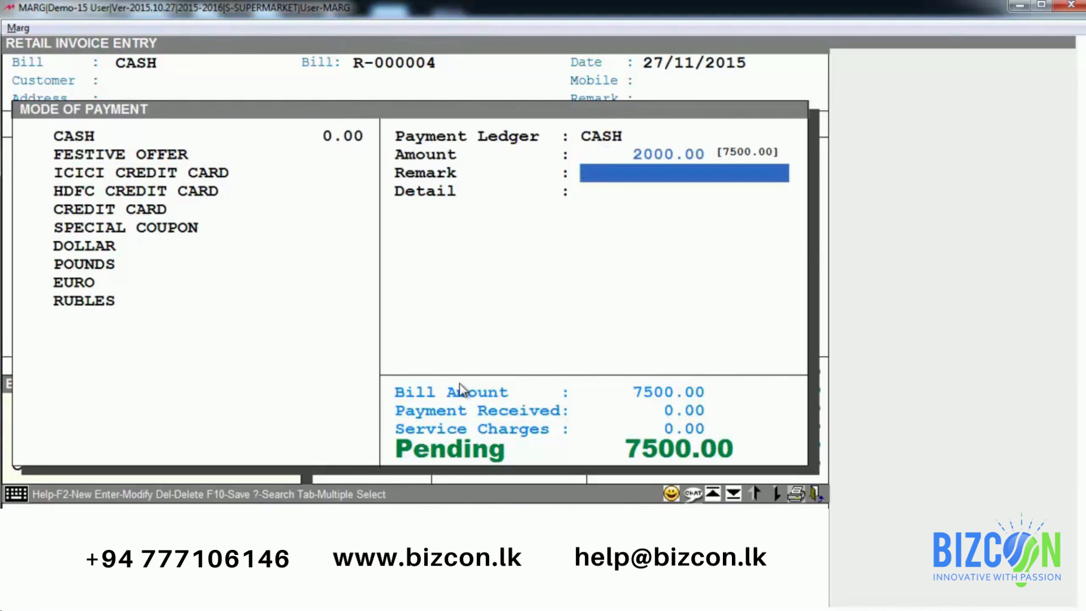
{"action": "key", "text": "Return"}
{"action": "key", "text": "Return"}
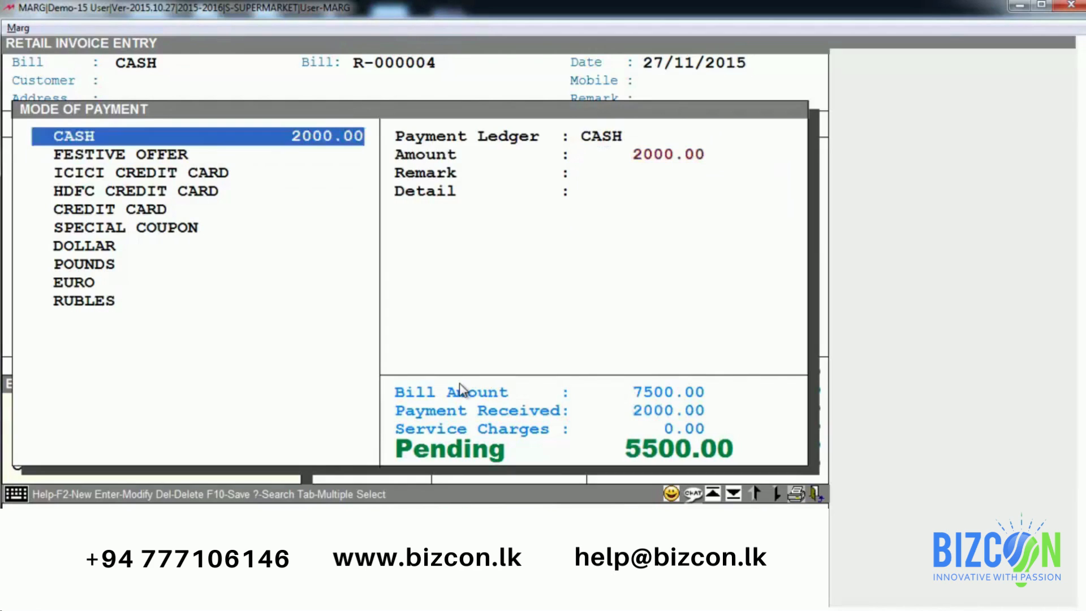
{"action": "key", "text": "Return"}
{"action": "key", "text": "Return"}
{"action": "key", "text": "Return"}
{"action": "key", "text": "Return"}
{"action": "key", "text": "Down"}
{"action": "key", "text": "Down"}
{"action": "key", "text": "Down"}
{"action": "key", "text": "Down"}
{"action": "key", "text": "Down"}
Step: Record a 500.00 SPECIAL COUPON payment with the coupon card number
{"action": "key", "text": "Return"}
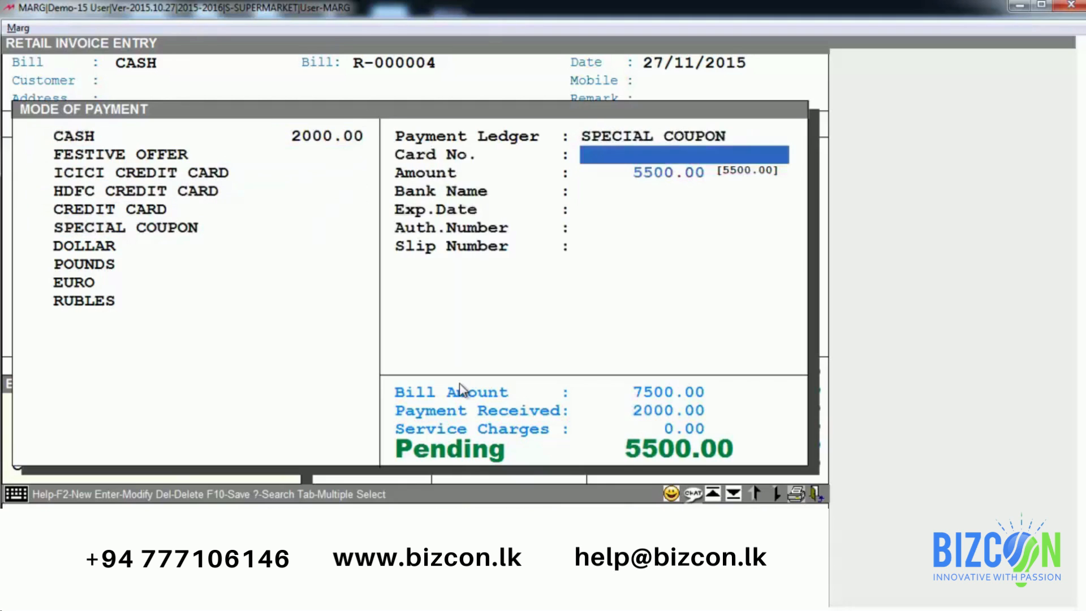
{"action": "type", "text": "123456"}
{"action": "key", "text": "Return"}
{"action": "key", "text": "BackSpace"}
{"action": "type", "text": "500"}
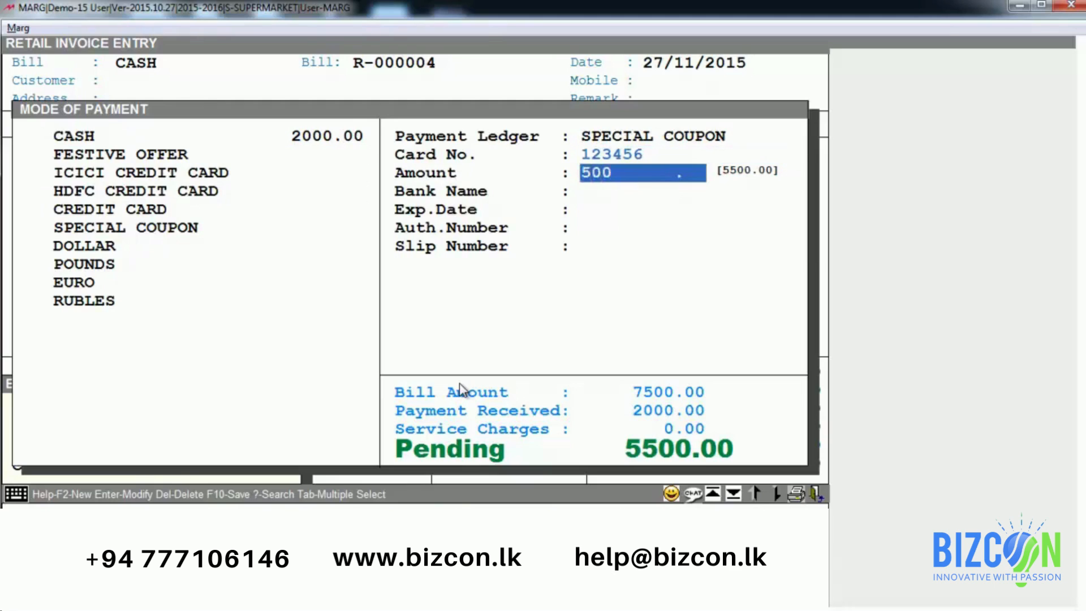
{"action": "key", "text": "Return"}
{"action": "key", "text": "Return"}
{"action": "key", "text": "Return"}
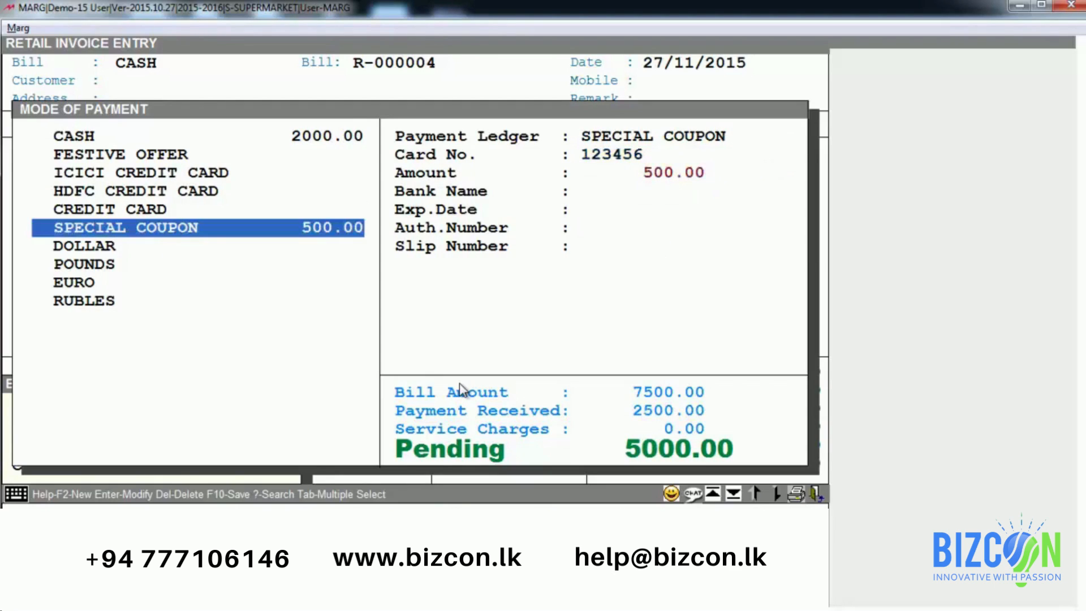
Step: Pay the remaining 5000.00 by CREDIT CARD with the card number, clearing the balance
{"action": "key", "text": "Up"}
{"action": "key", "text": "Up"}
{"action": "key", "text": "Down"}
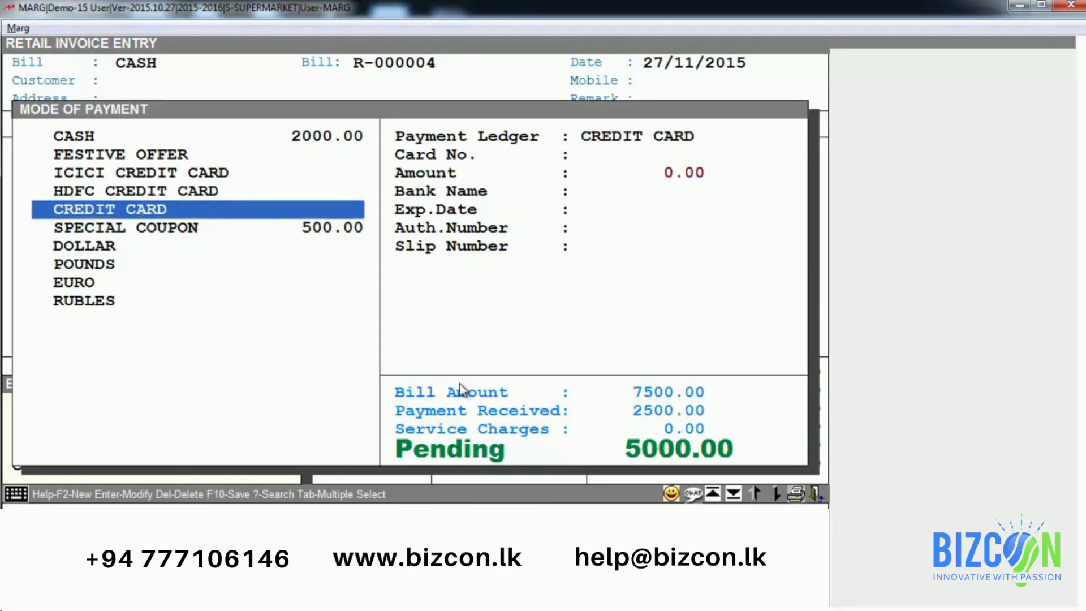
{"action": "key", "text": "Return"}
{"action": "type", "text": "12345"}
{"action": "key", "text": "Return"}
{"action": "key", "text": "Return"}
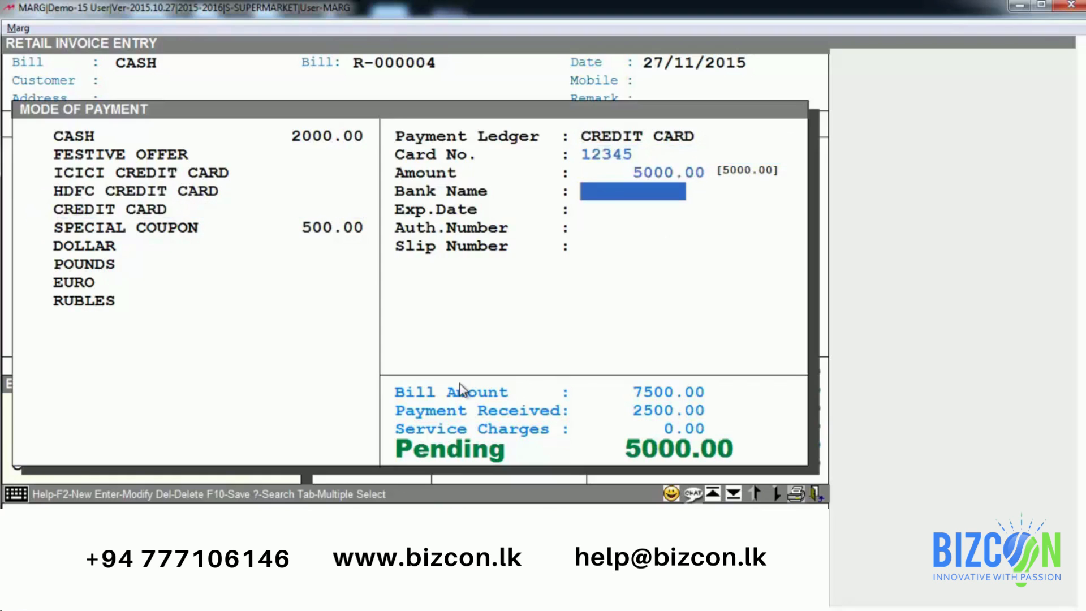
{"action": "key", "text": "Escape"}
{"action": "key", "text": "Up"}
{"action": "key", "text": "Up"}
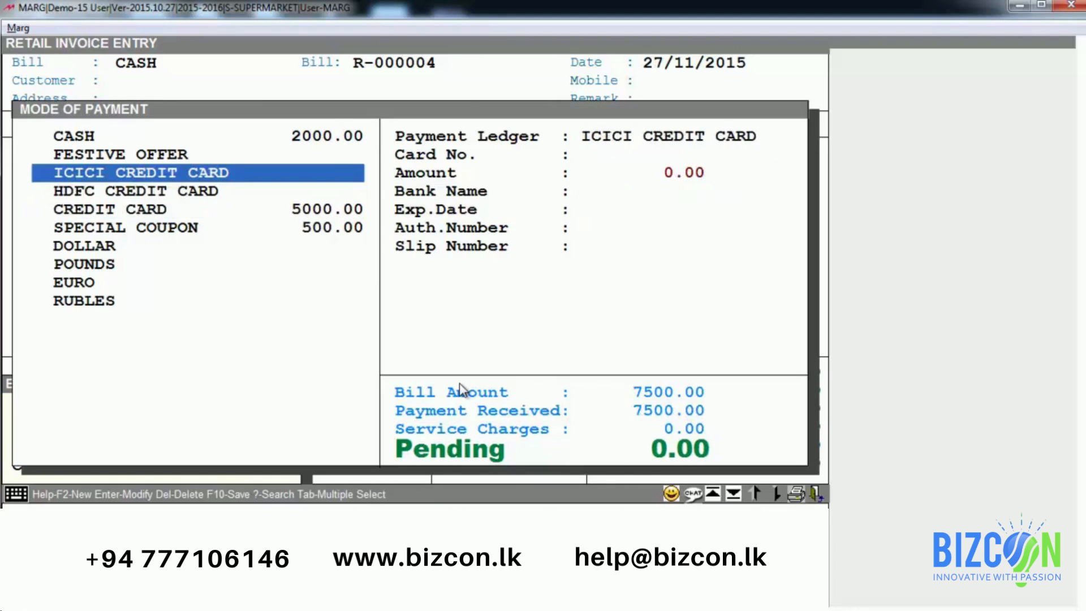
{"action": "key", "text": "Down"}
{"action": "key", "text": "Down"}
{"action": "key", "text": "Down"}
{"action": "key", "text": "Down"}
{"action": "key", "text": "Down"}
{"action": "key", "text": "Down"}
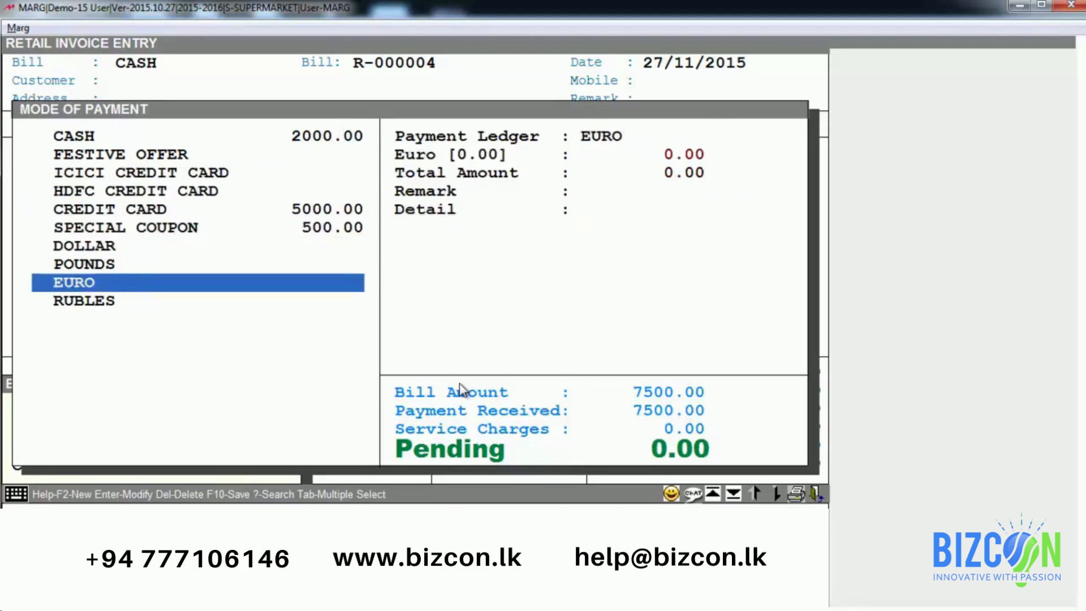
Step: Confirm the cash summary, save bill R-000004 and skip printing
{"action": "key", "text": "Escape"}
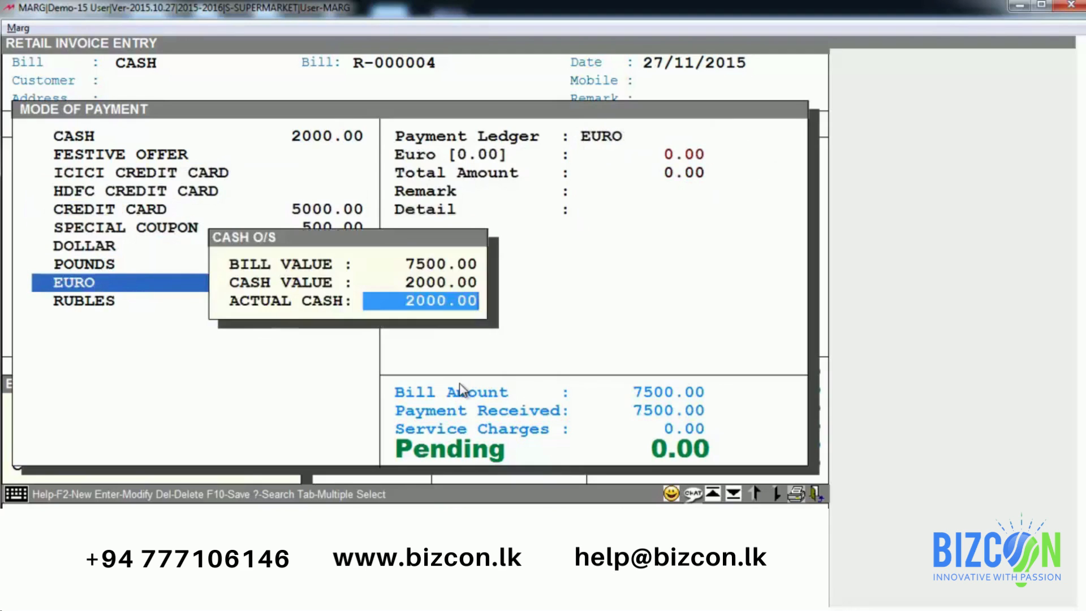
{"action": "key", "text": "Return"}
{"action": "key", "text": "Escape"}
{"action": "key", "text": "Escape"}
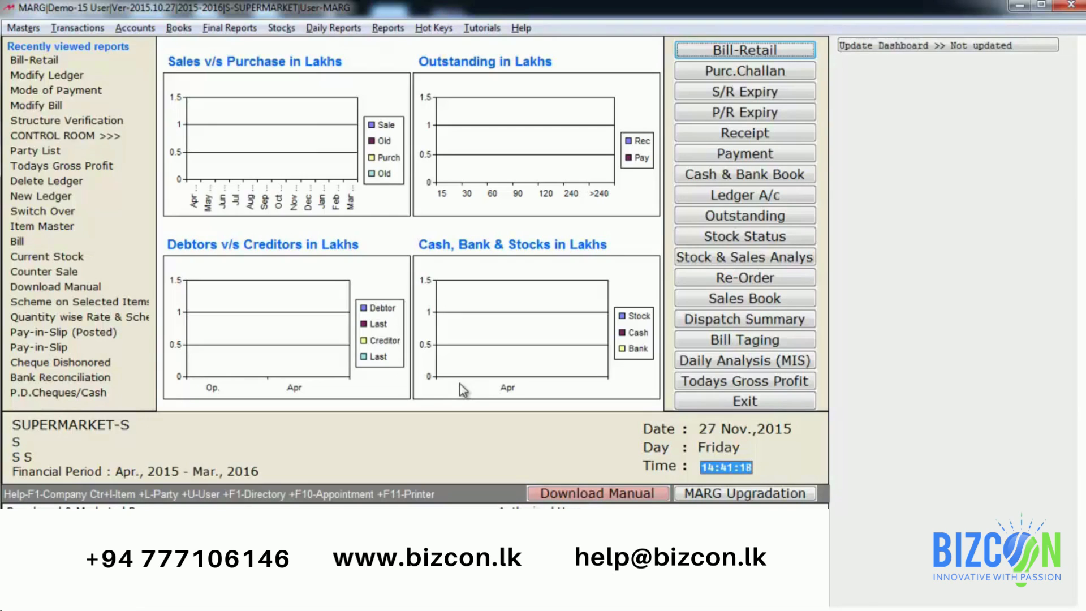
Step: Search the Control Room for POINTS to review loyalty points at 1000, 2000 and 3000 bill values
{"action": "key", "text": "alt+m"}
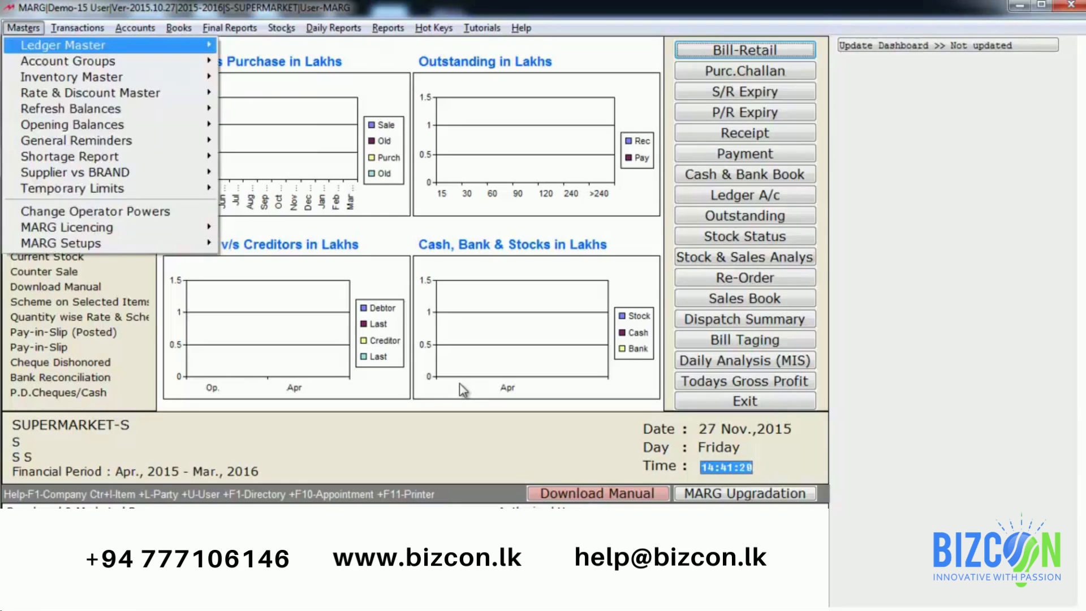
{"action": "key", "text": "Up"}
{"action": "key", "text": "Right"}
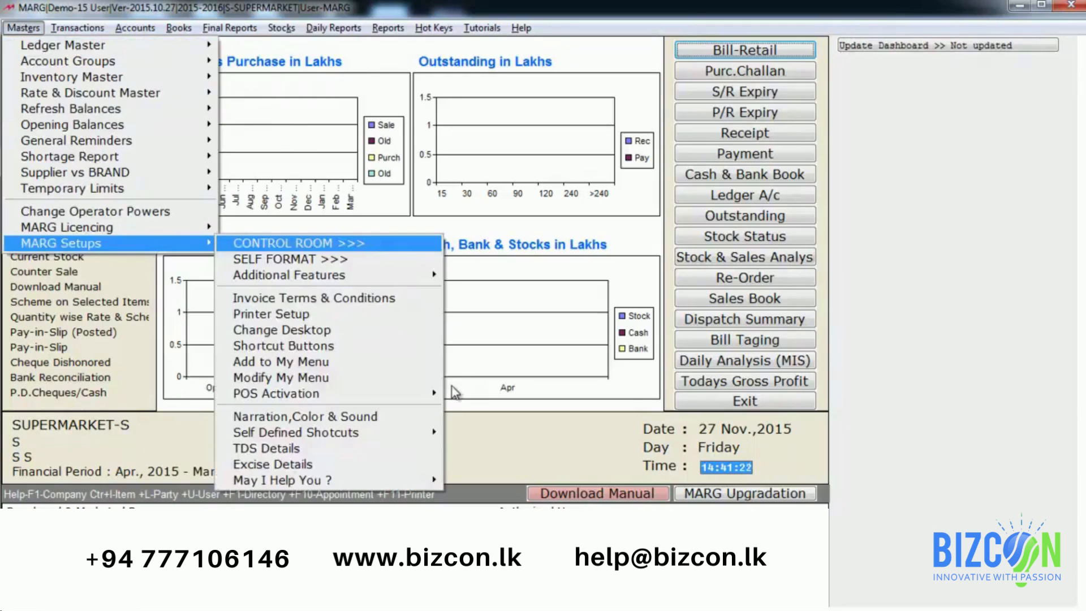
{"action": "key", "text": "Return"}
{"action": "key", "text": "Return"}
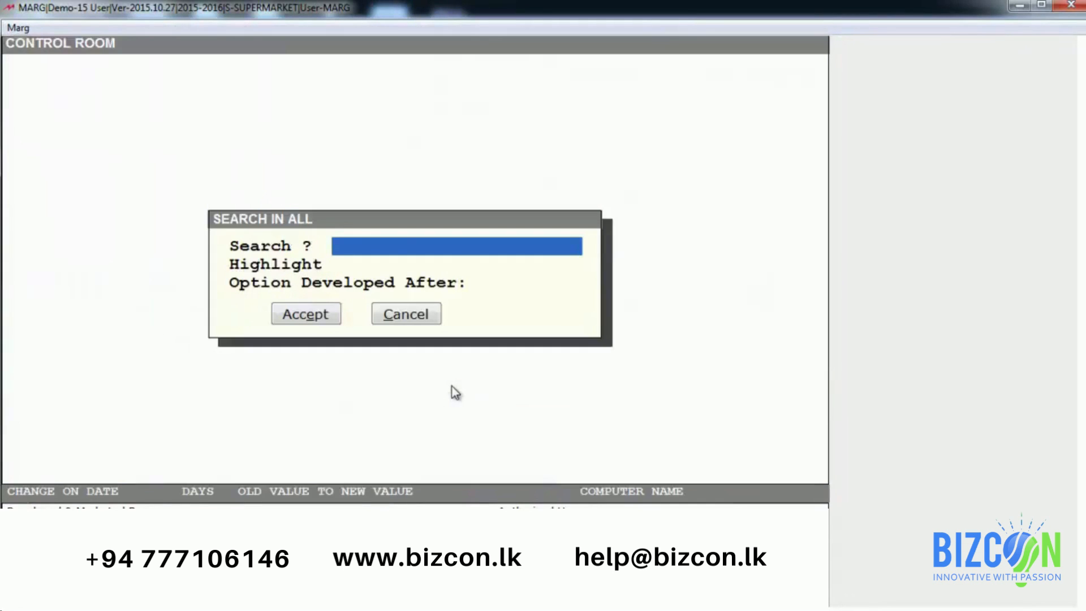
{"action": "type", "text": "POINTS"}
{"action": "key", "text": "Return"}
{"action": "key", "text": "Return"}
{"action": "key", "text": "Return"}
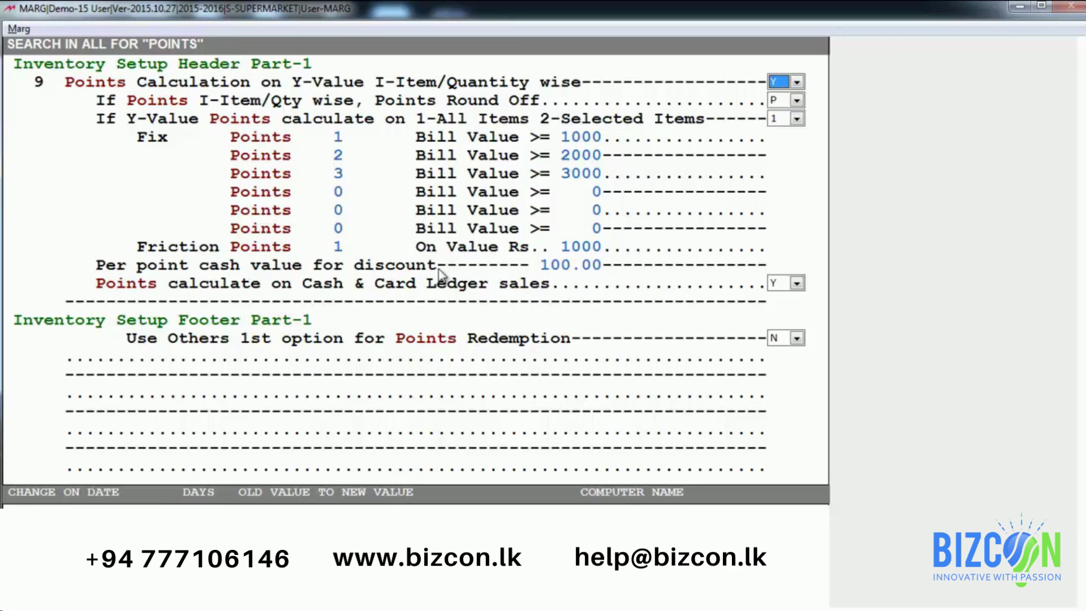
{"action": "key", "text": "Escape"}
Step: Save the settings, pick the customer ledger, and close item entry with DINNER SET and COAT totalling 3000.00
{"action": "key", "text": "Right"}
{"action": "key", "text": "Return"}
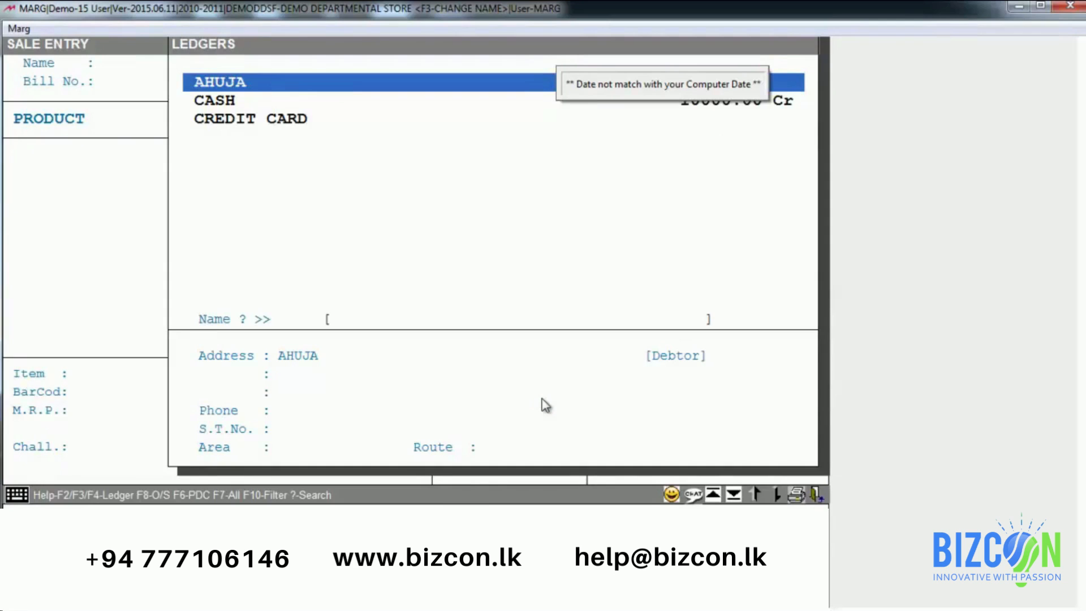
{"action": "key", "text": "Return"}
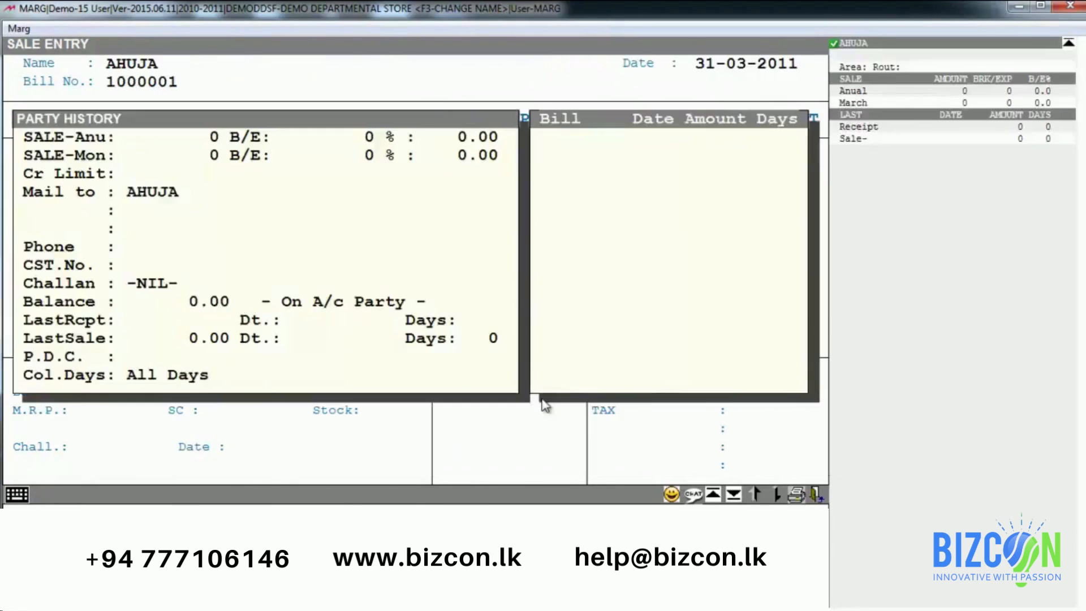
{"action": "key", "text": "Return"}
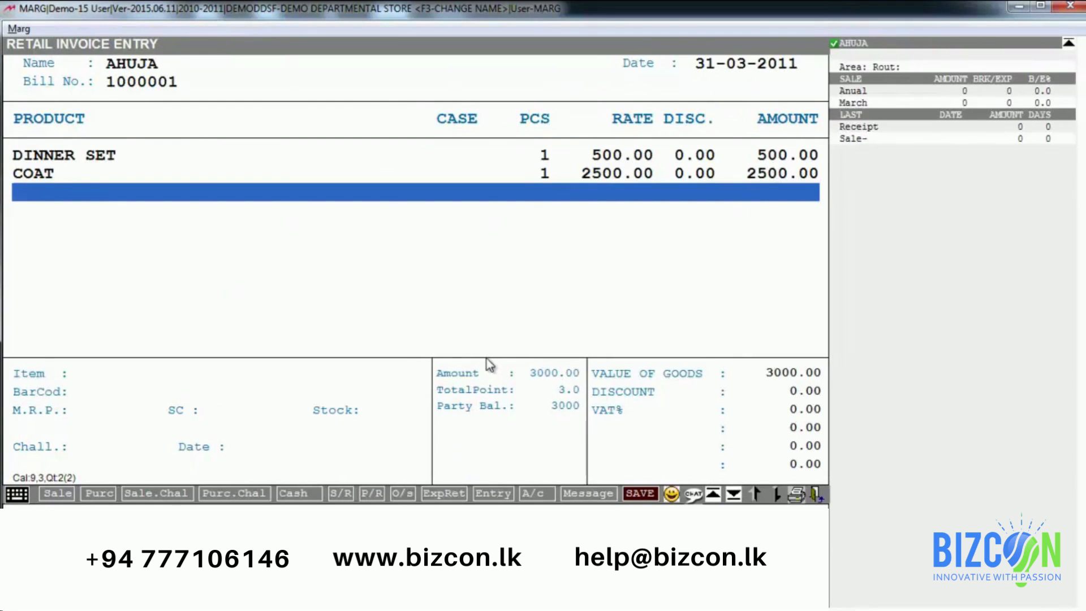
{"action": "key", "text": "Return"}
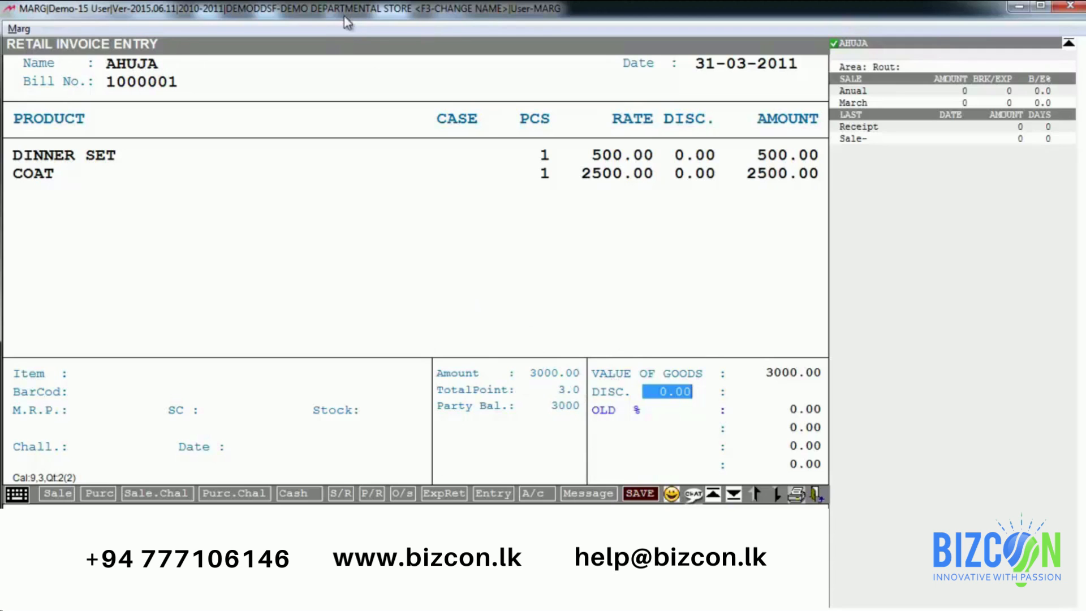
Step: Accept zero bill discount and save the 3000.00 bill
{"action": "key", "text": "Return"}
{"action": "key", "text": "Return"}
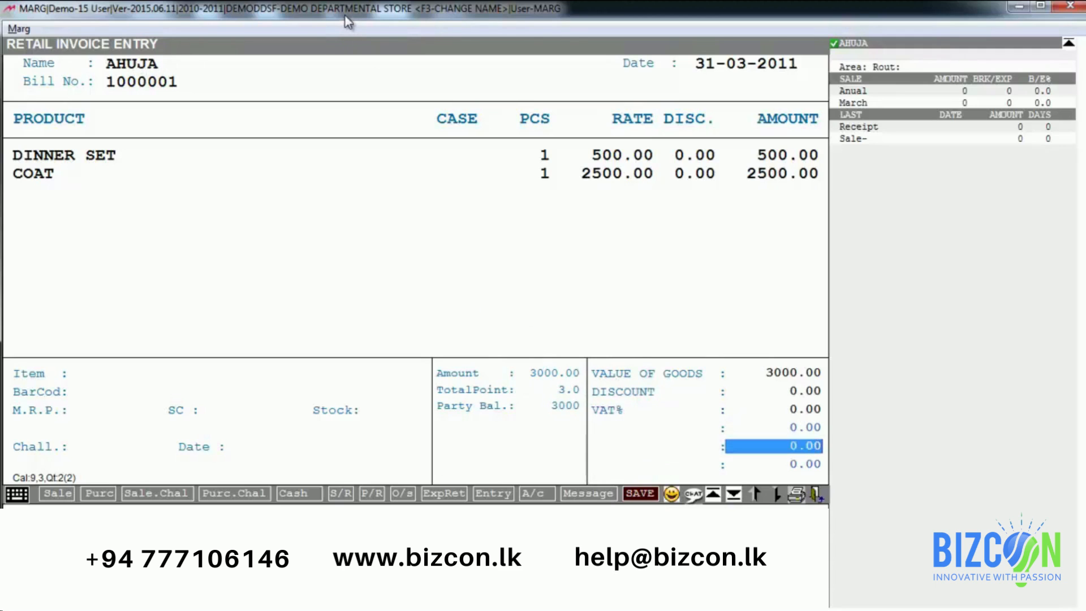
{"action": "key", "text": "Return"}
{"action": "key", "text": "Return"}
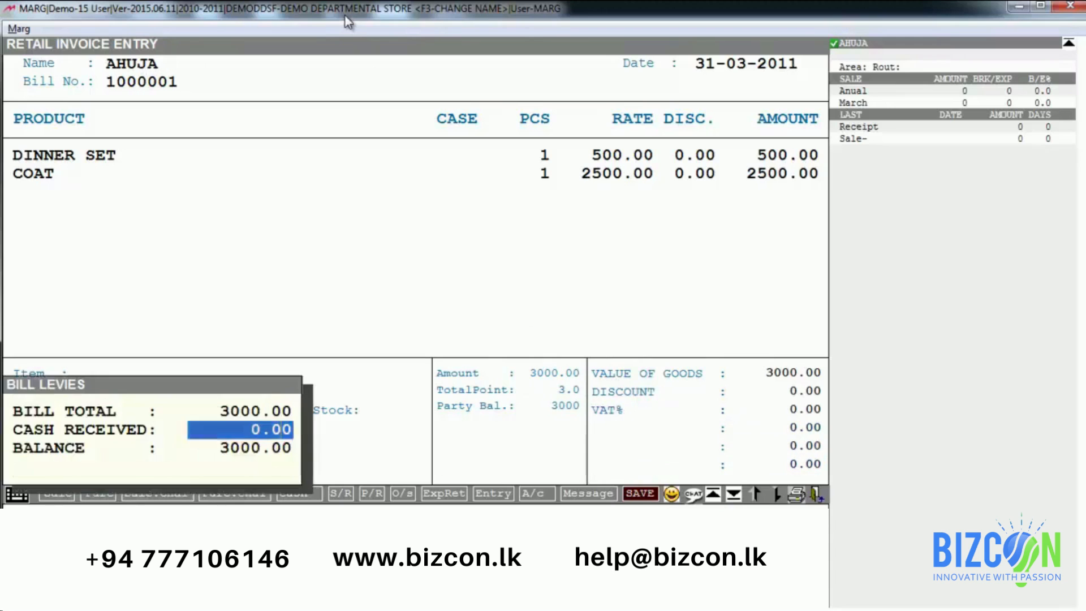
{"action": "key", "text": "Return"}
{"action": "key", "text": "Return"}
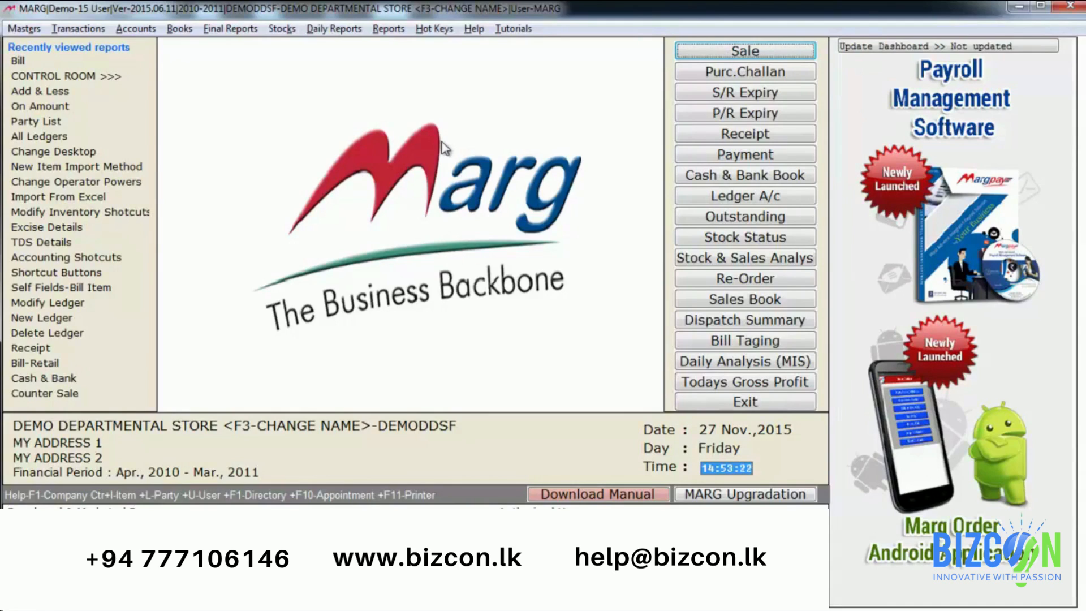
Step: Start bill 1000002 for the same customer with one DINNER SET at 670.00 and zero discount
{"action": "key", "text": "Return"}
{"action": "key", "text": "Return"}
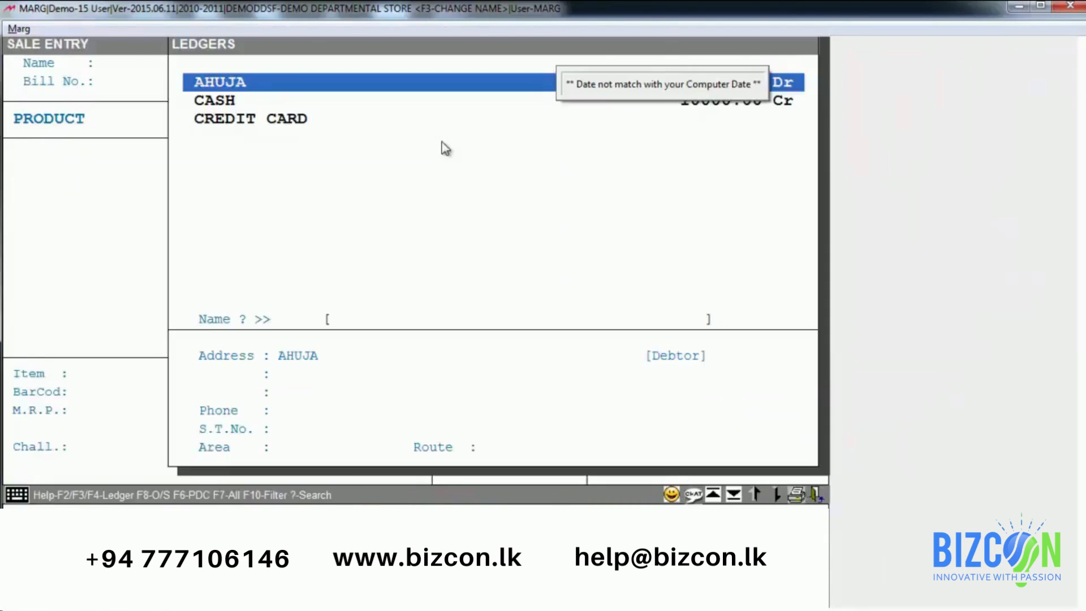
{"action": "key", "text": "Return"}
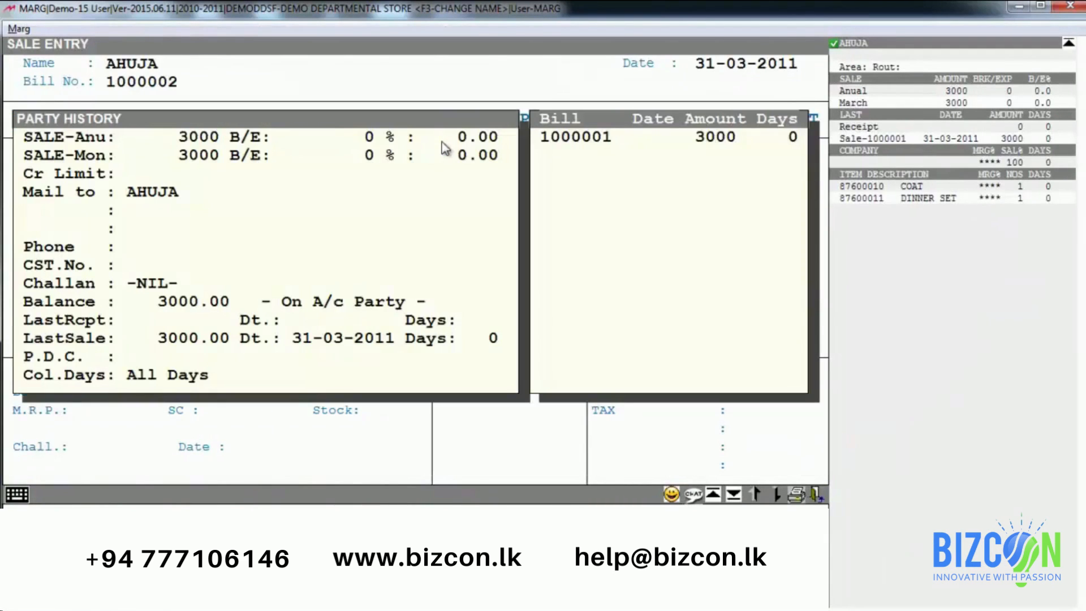
{"action": "key", "text": "Return"}
{"action": "key", "text": "Return"}
{"action": "key", "text": "Return"}
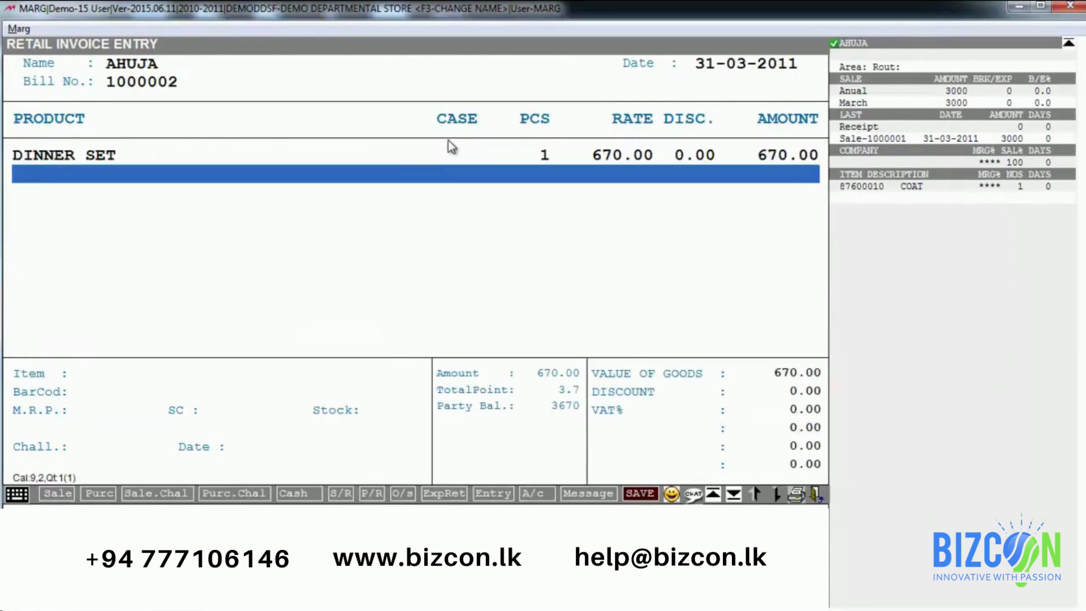
{"action": "key", "text": "Return"}
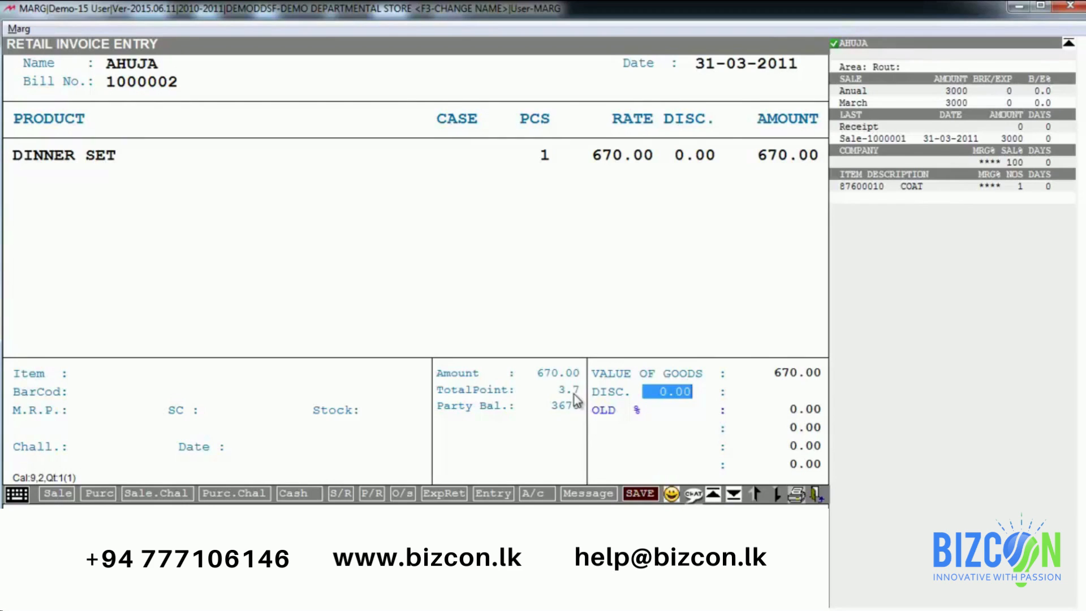
{"action": "key", "text": "Return"}
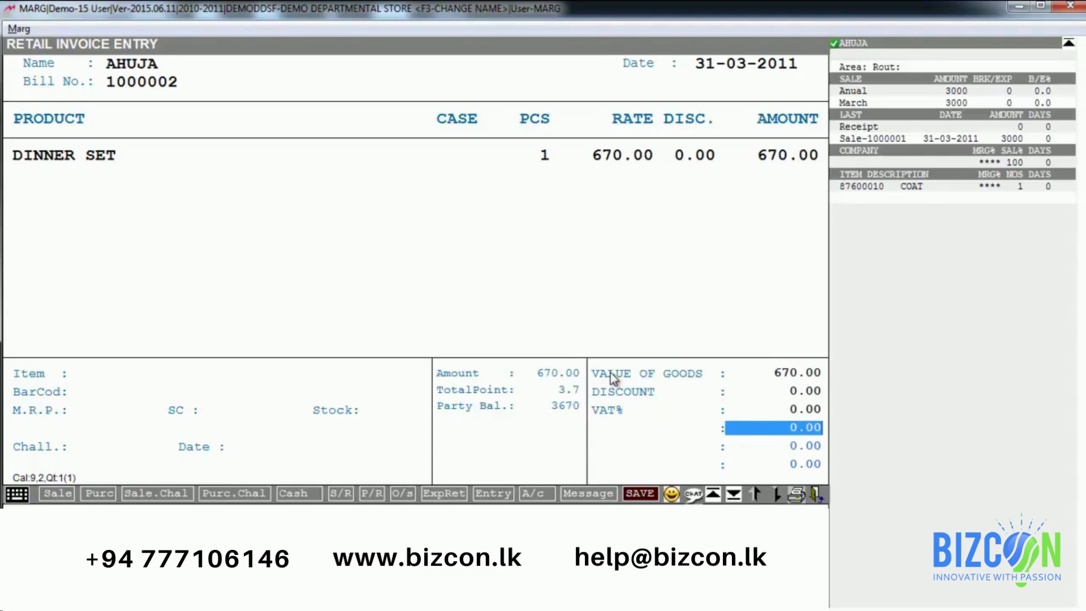
Step: Add a -200 levy on the POINTS COUPEN ledger to bill 1000002 and save it
{"action": "type", "text": "-200 ."}
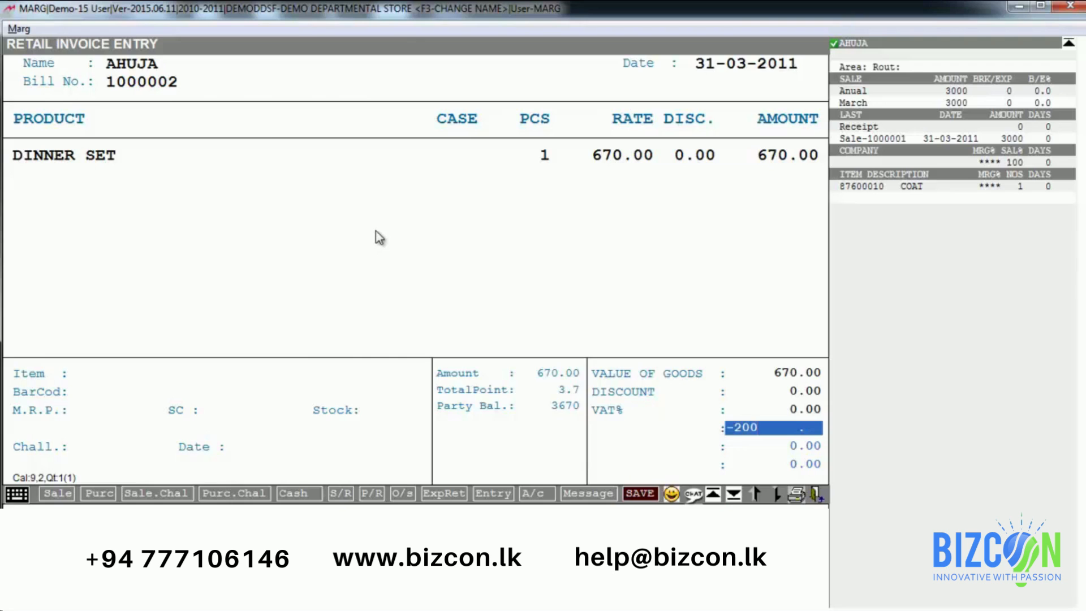
{"action": "key", "text": "Return"}
{"action": "key", "text": "Down"}
{"action": "key", "text": "Down"}
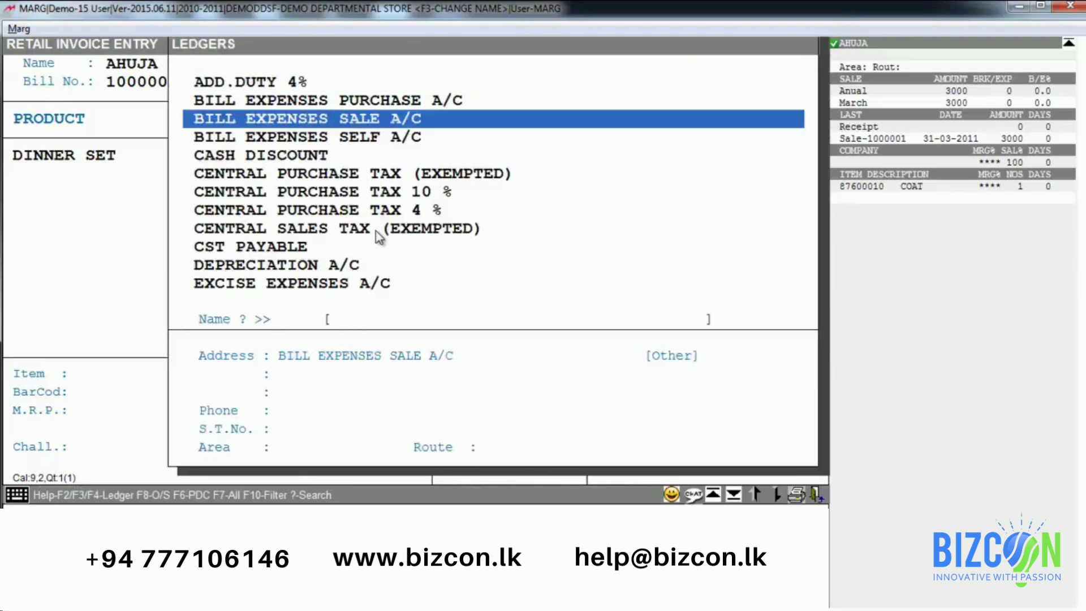
{"action": "type", "text": "POIN"}
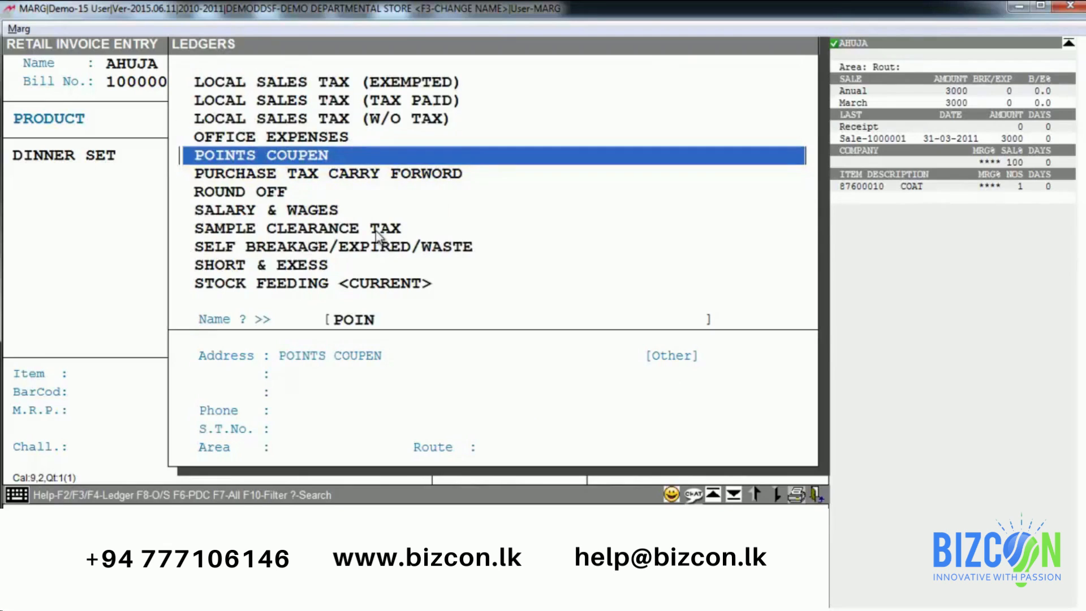
{"action": "key", "text": "Return"}
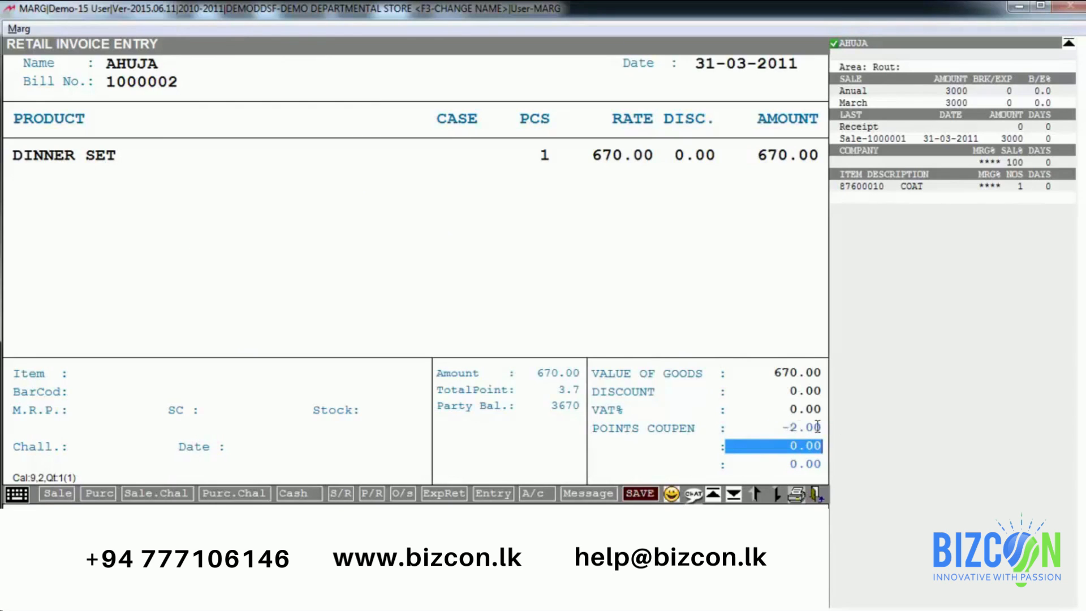
{"action": "key", "text": "Return"}
{"action": "key", "text": "Return"}
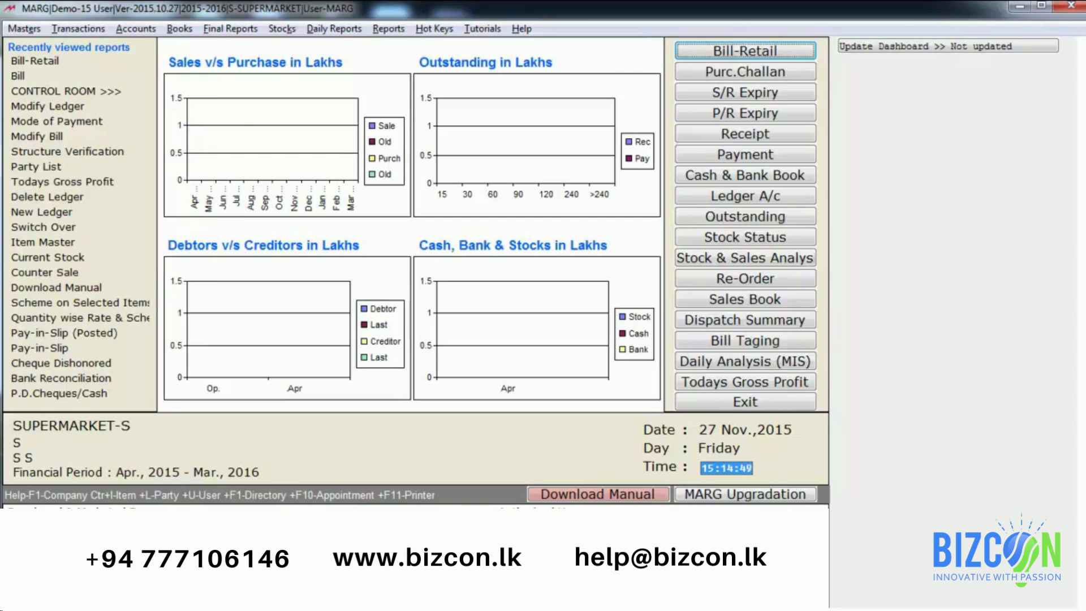
Step: Open Masters > Rate & Discount Master > Scheme on Selected Items, showing the empty Other Item Scheme list
{"action": "key", "text": "alt+m"}
{"action": "key", "text": "Down"}
{"action": "key", "text": "Down"}
{"action": "key", "text": "Down"}
{"action": "key", "text": "Right"}
{"action": "key", "text": "Down"}
{"action": "key", "text": "Down"}
{"action": "key", "text": "Down"}
{"action": "key", "text": "Down"}
{"action": "key", "text": "Down"}
{"action": "key", "text": "Down"}
{"action": "key", "text": "Down"}
{"action": "key", "text": "Down"}
{"action": "key", "text": "Down"}
{"action": "key", "text": "Down"}
{"action": "key", "text": "Down"}
{"action": "key", "text": "Down"}
{"action": "key", "text": "Down"}
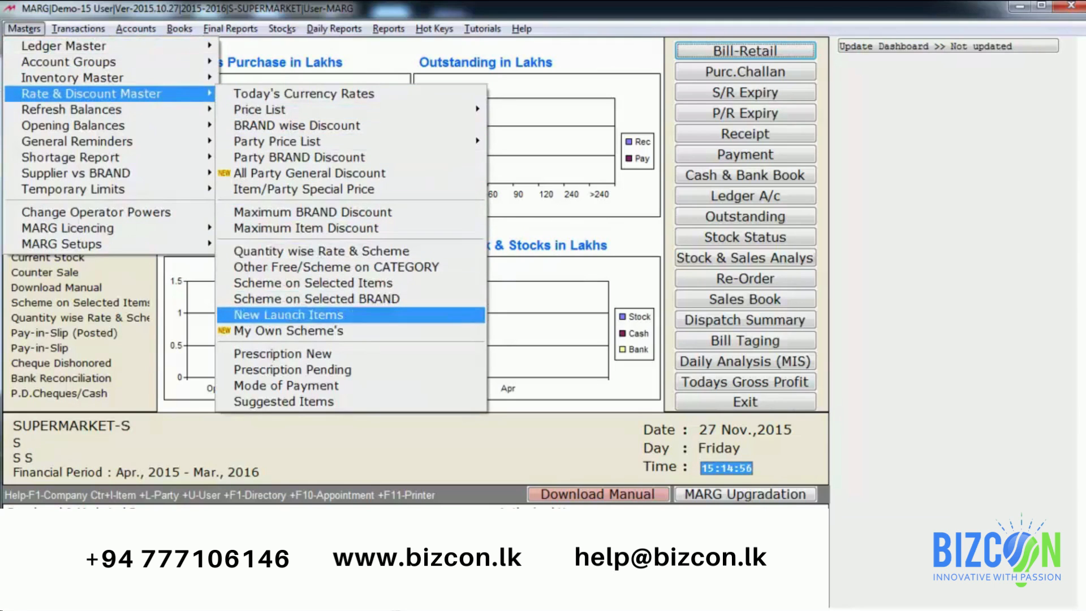
{"action": "key", "text": "Down"}
{"action": "key", "text": "Up"}
{"action": "key", "text": "Up"}
{"action": "key", "text": "Up"}
{"action": "key", "text": "Up"}
{"action": "key", "text": "Up"}
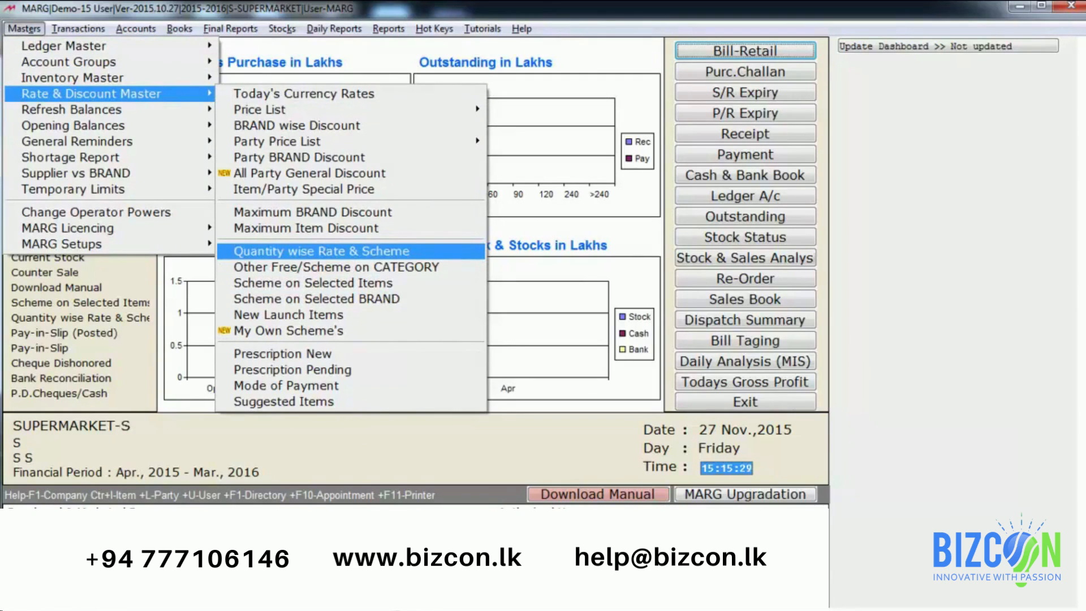
{"action": "key", "text": "Down"}
{"action": "key", "text": "Down"}
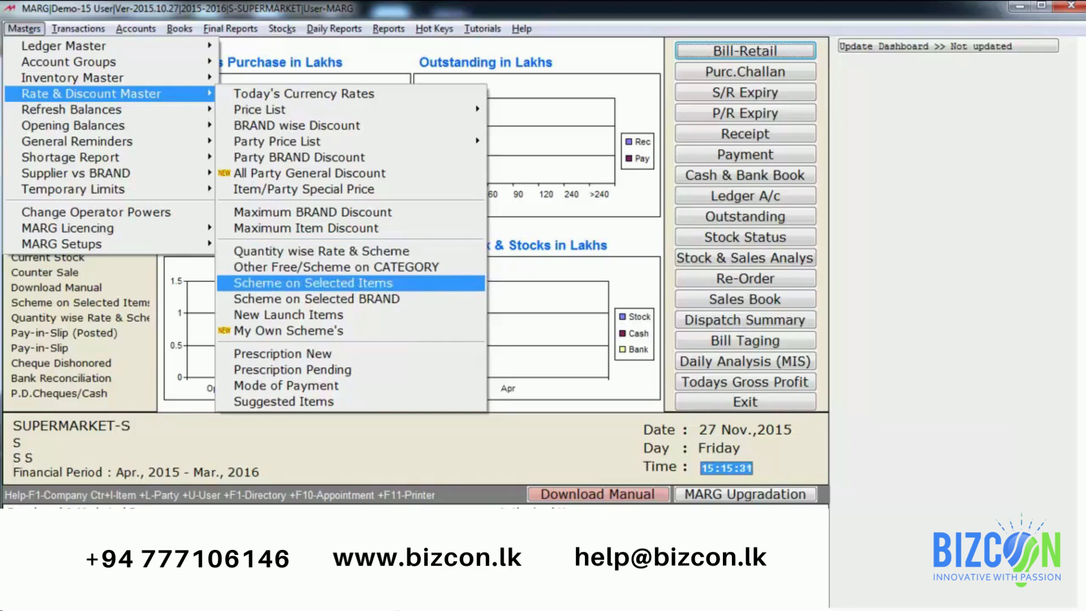
{"action": "key", "text": "Down"}
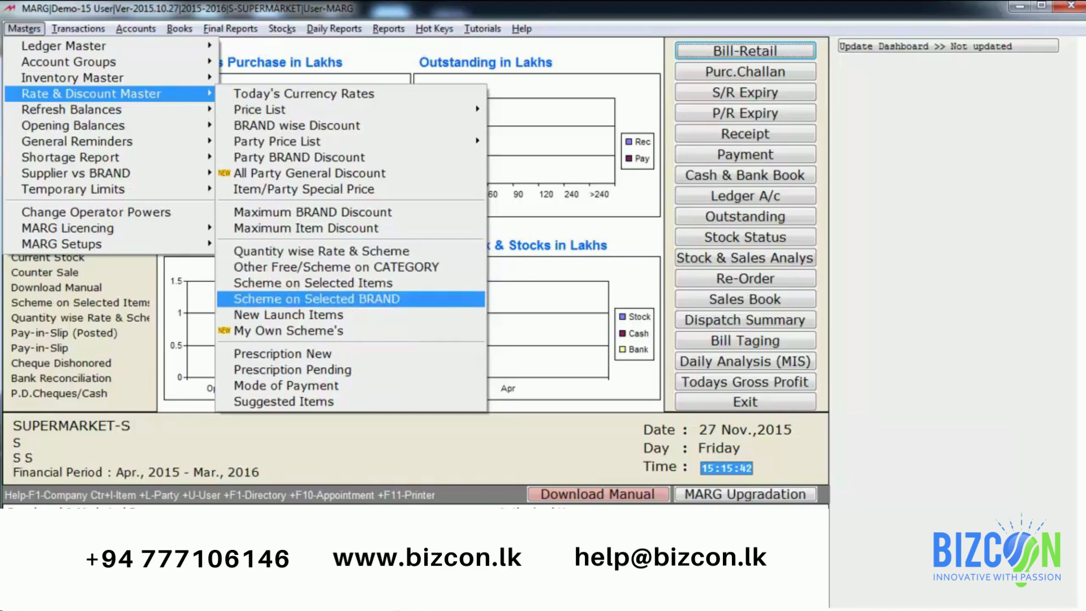
{"action": "key", "text": "Down"}
{"action": "key", "text": "Up"}
{"action": "key", "text": "Up"}
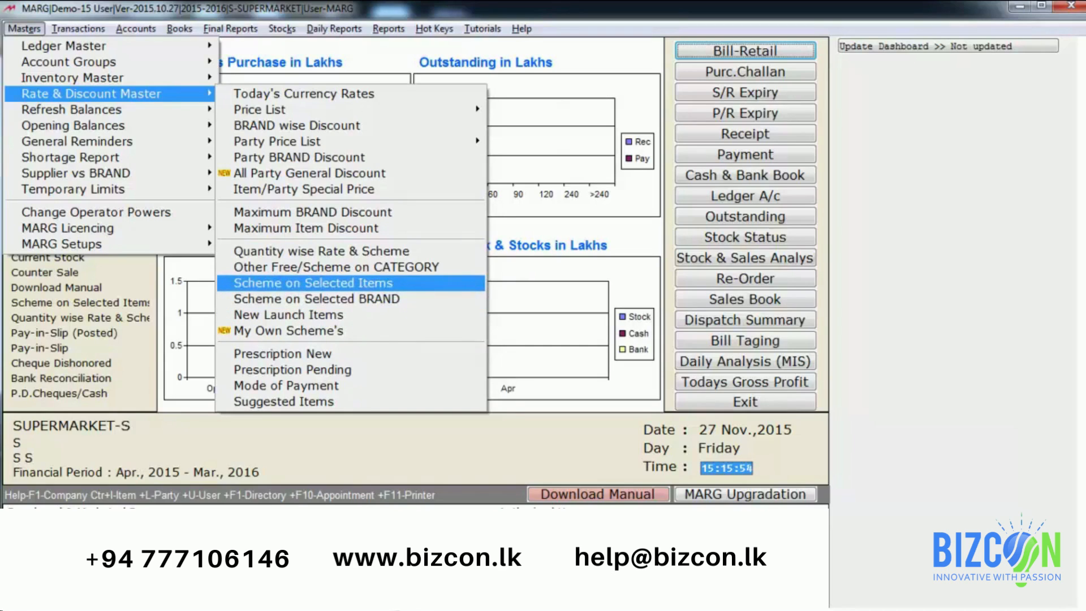
{"action": "key", "text": "Return"}
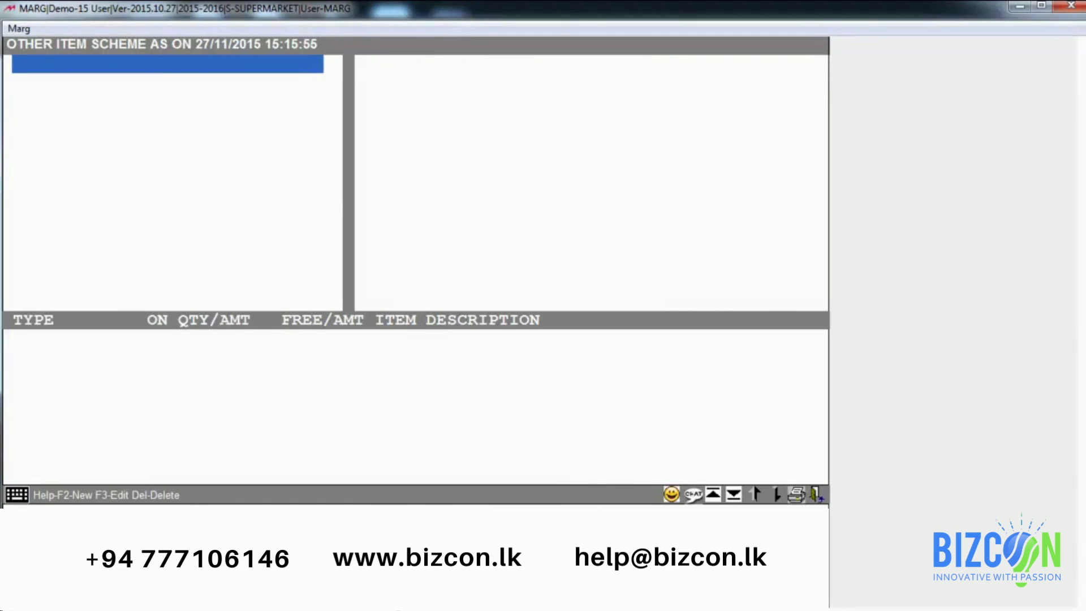
Step: Create the FESTIVE OFFER scheme with High priority and Any One type, and open its item list
{"action": "key", "text": "F2"}
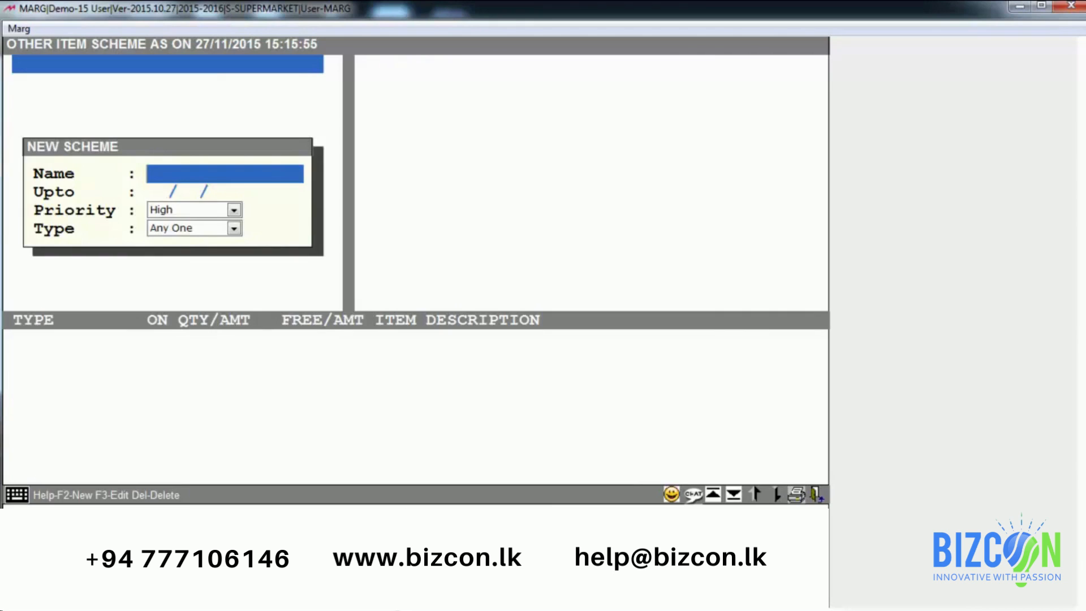
{"action": "type", "text": "FESTIVE OFFER"}
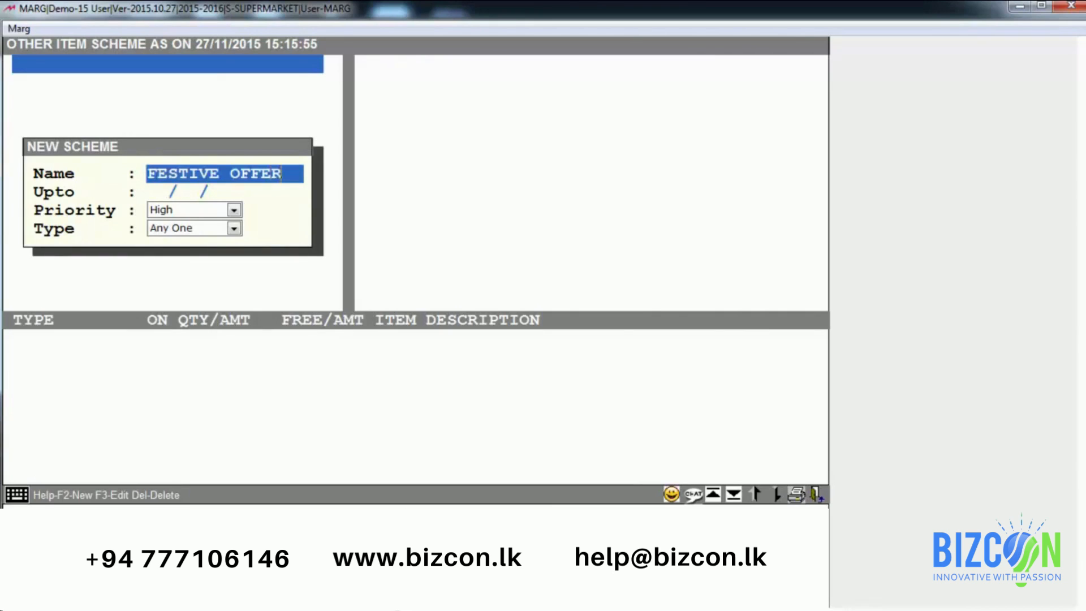
{"action": "key", "text": "Return"}
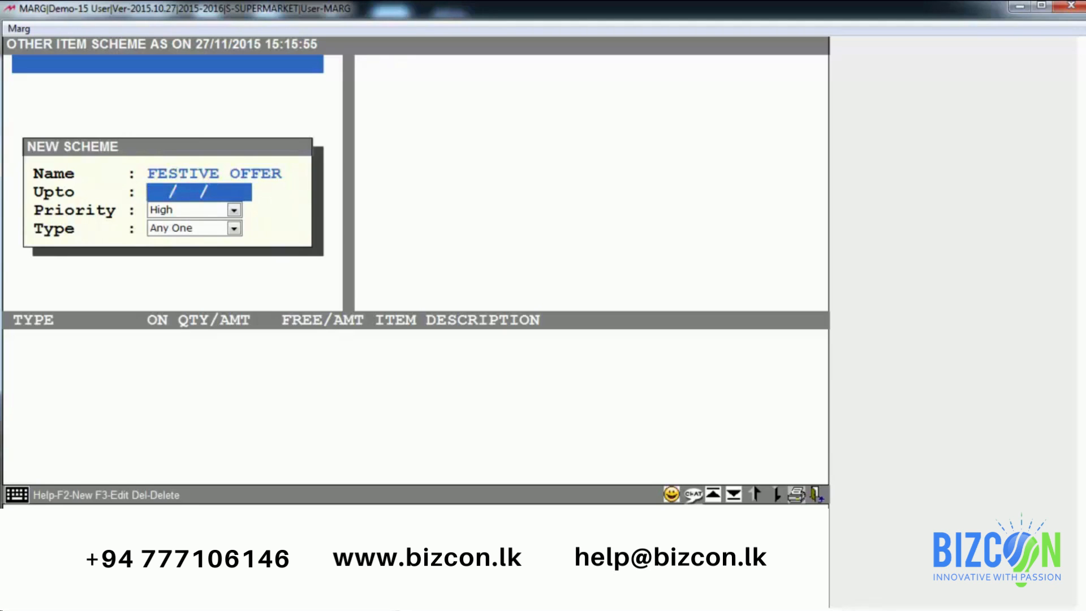
{"action": "key", "text": "Return"}
{"action": "key", "text": "Return"}
{"action": "key", "text": "Return"}
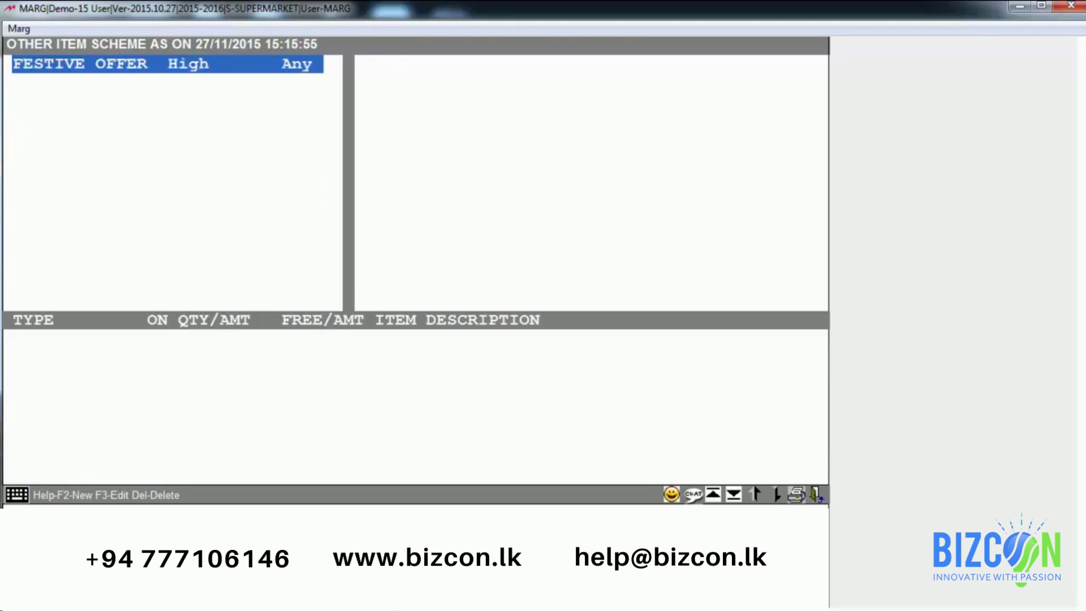
{"action": "key", "text": "Return"}
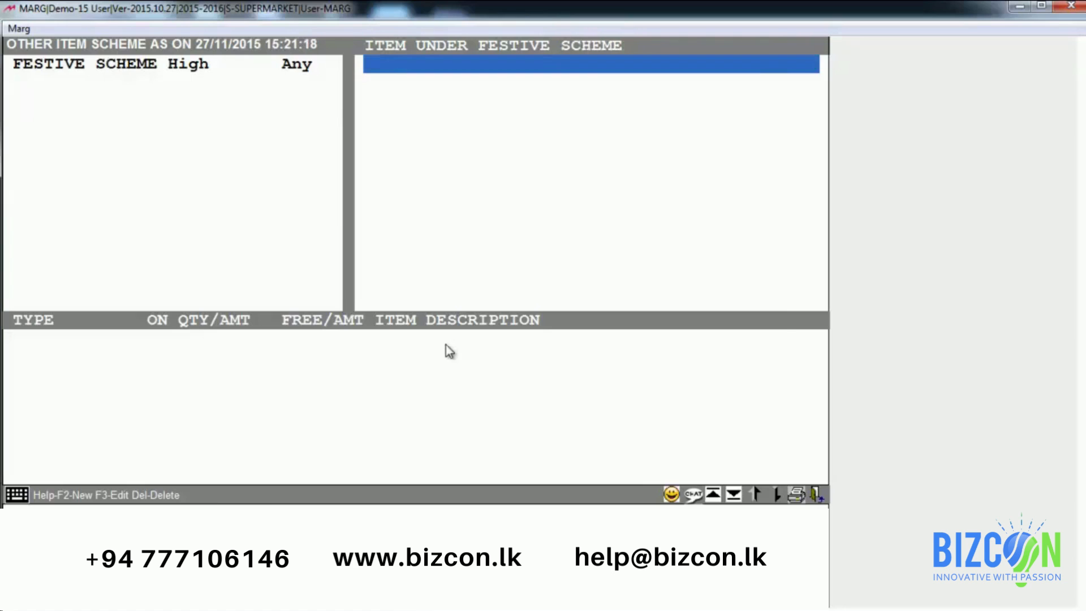
Step: Add the WOMENS WEAR category to the festive scheme
{"action": "key", "text": "Return"}
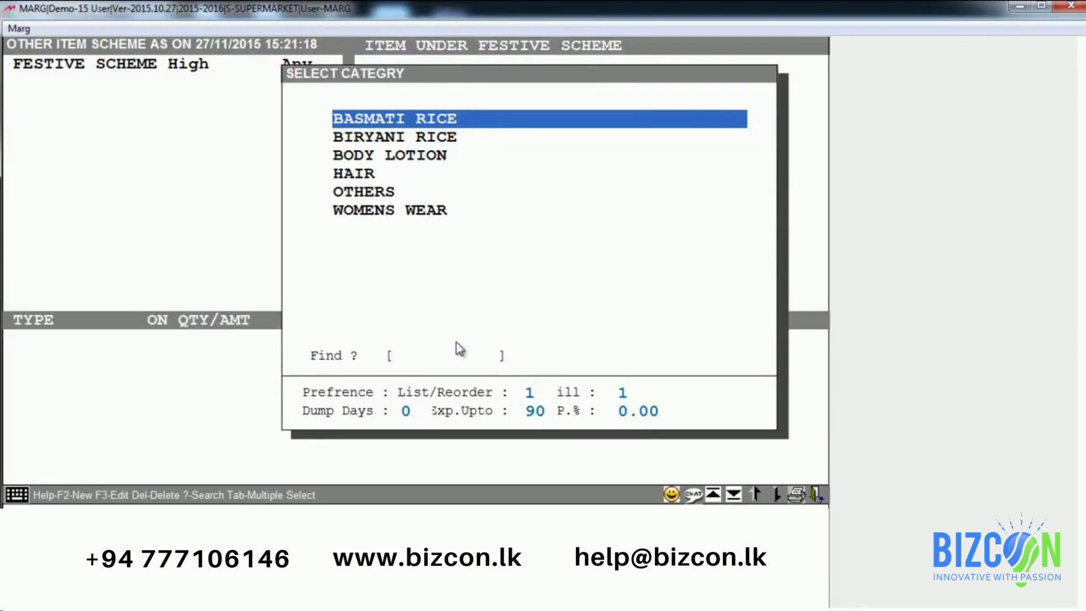
{"action": "key", "text": "Down"}
{"action": "key", "text": "Down"}
{"action": "key", "text": "Down"}
{"action": "key", "text": "Down"}
{"action": "key", "text": "Down"}
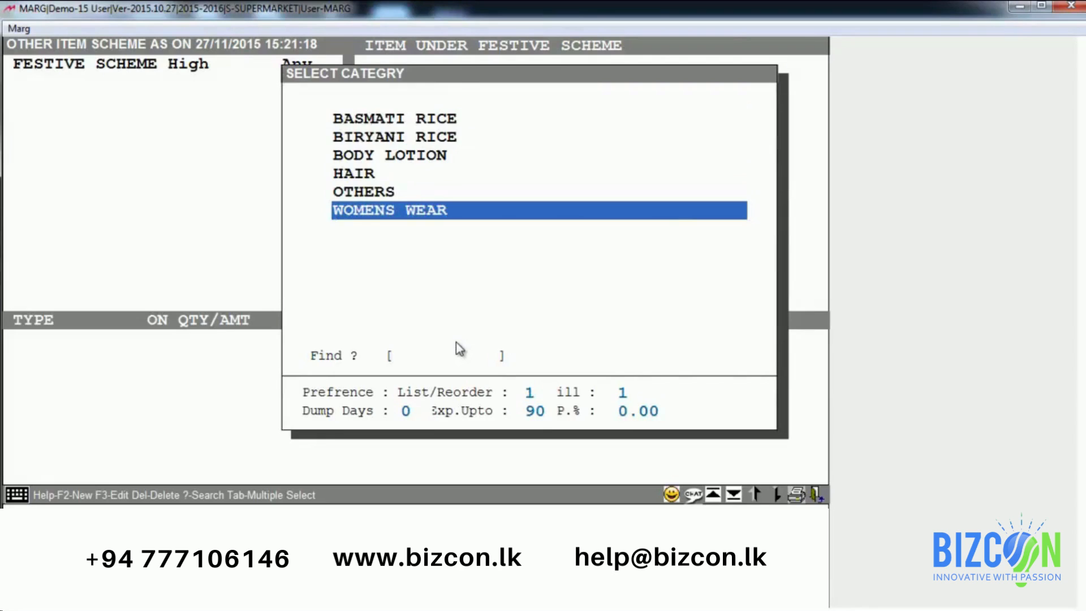
{"action": "key", "text": "Return"}
{"action": "key", "text": "Escape"}
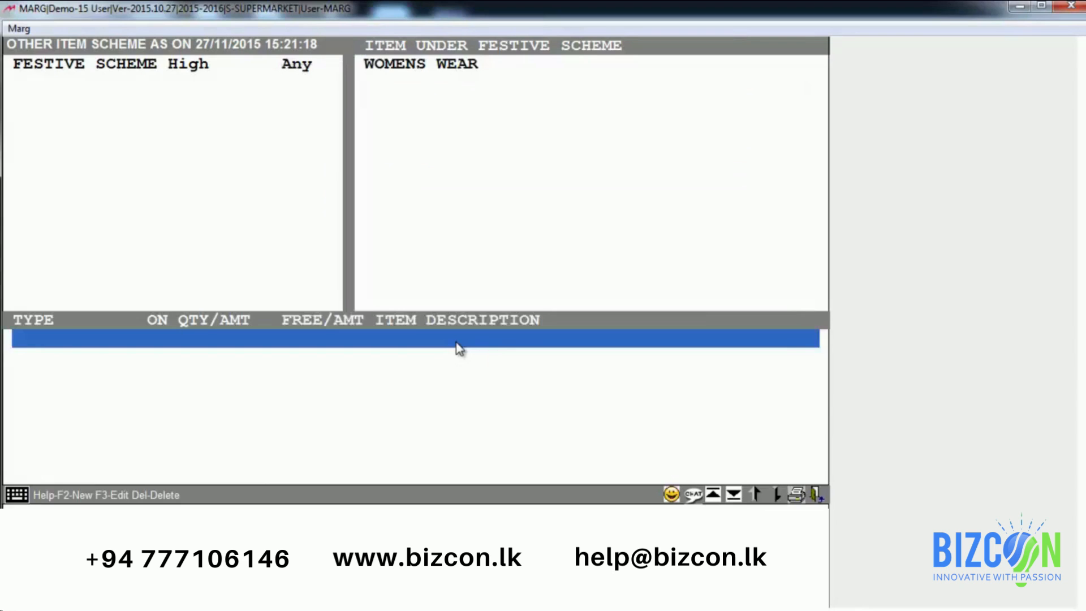
Step: Start a scheme rule row and set its type to Qty
{"action": "key", "text": "Return"}
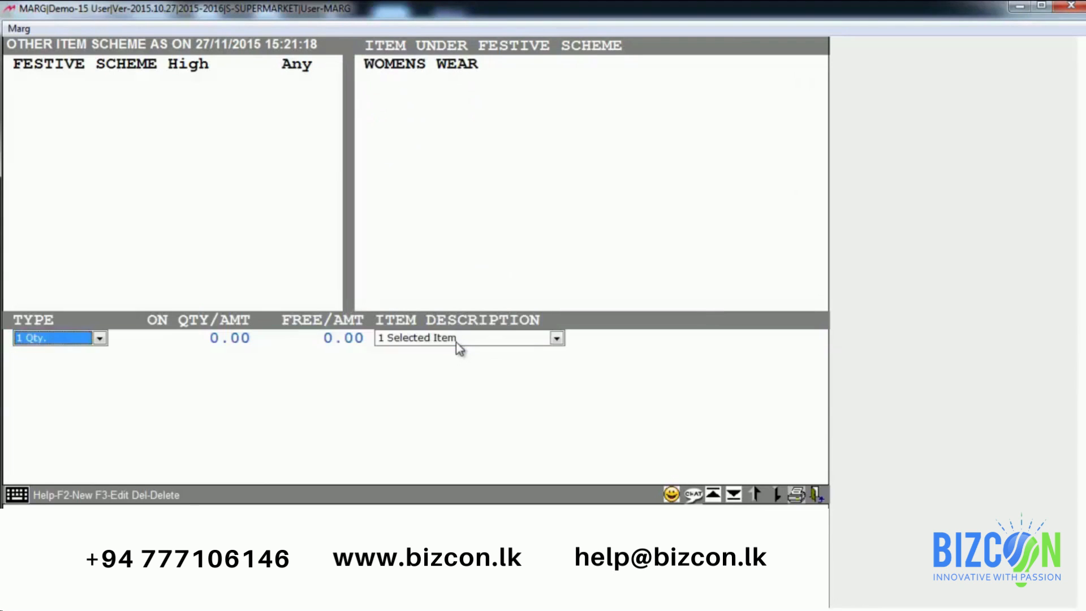
{"action": "key", "text": "space"}
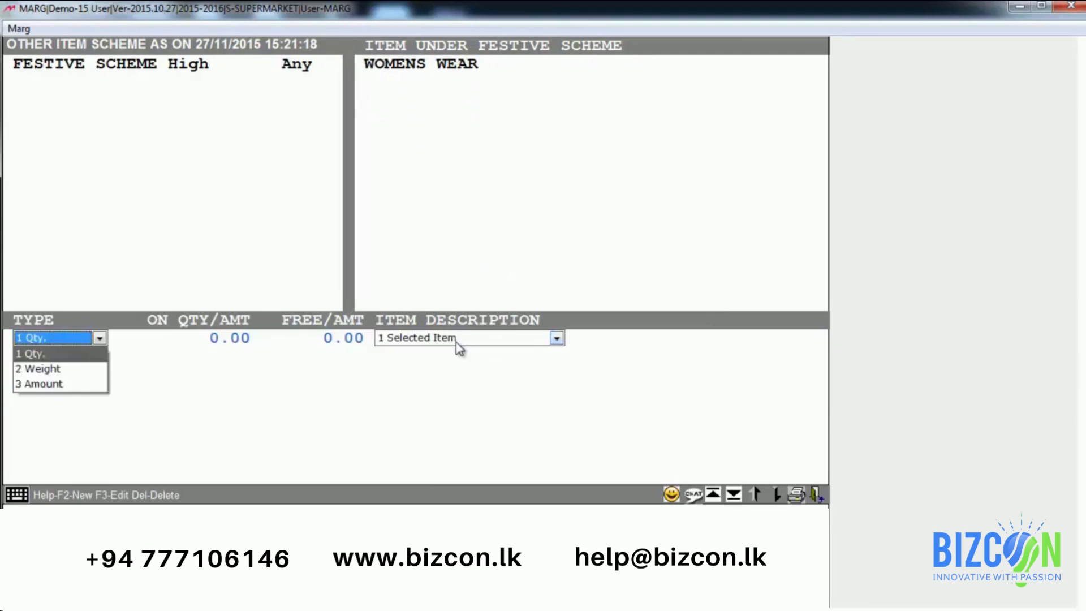
{"action": "key", "text": "Down"}
{"action": "key", "text": "Down"}
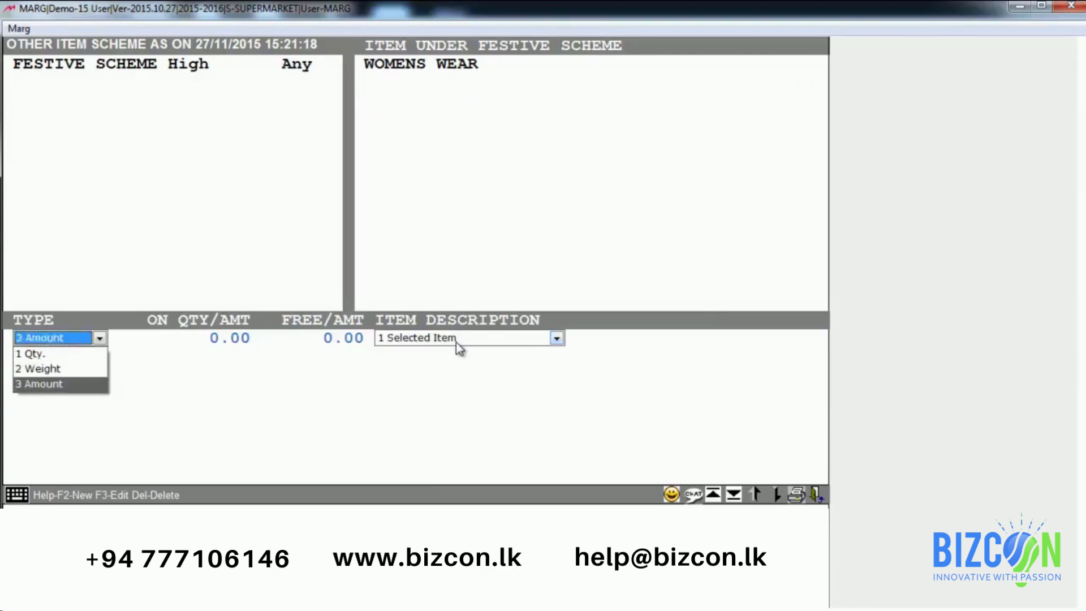
{"action": "key", "text": "Up"}
{"action": "key", "text": "Up"}
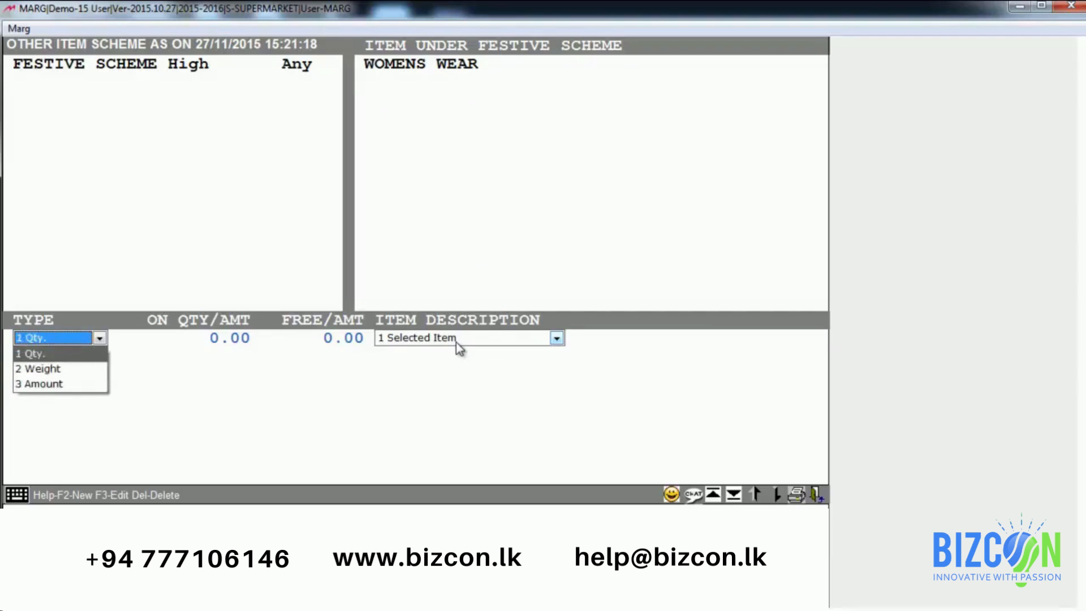
{"action": "key", "text": "Down"}
{"action": "key", "text": "Down"}
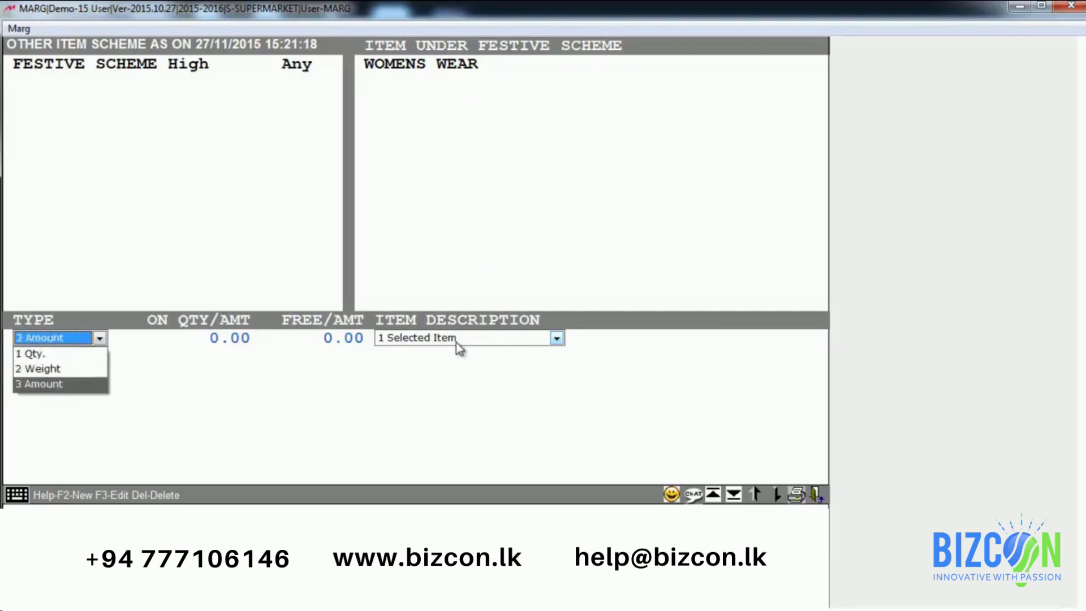
{"action": "key", "text": "Up"}
{"action": "key", "text": "Up"}
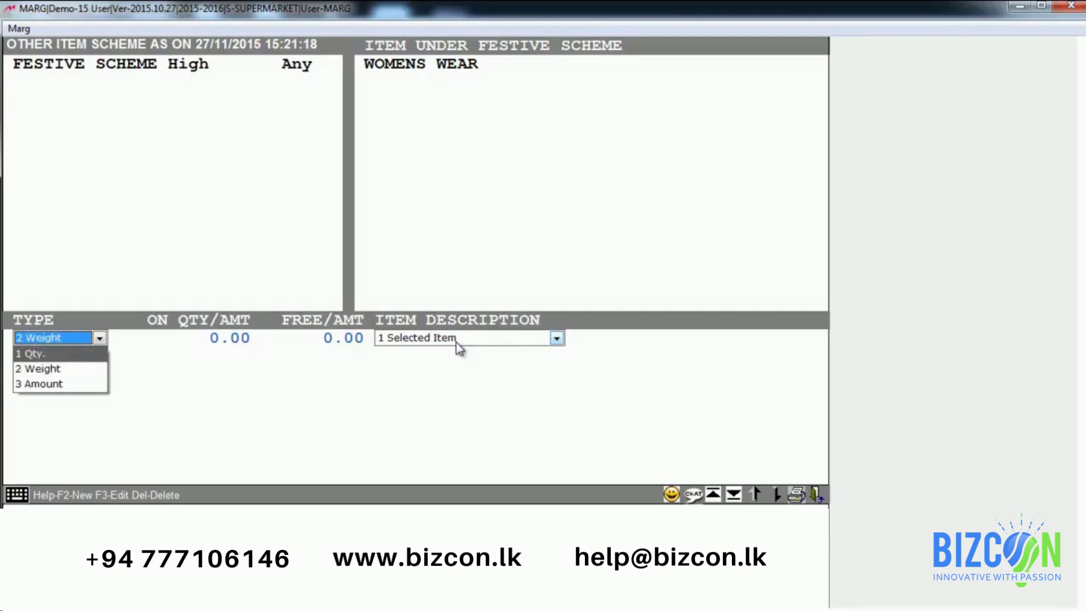
{"action": "key", "text": "Return"}
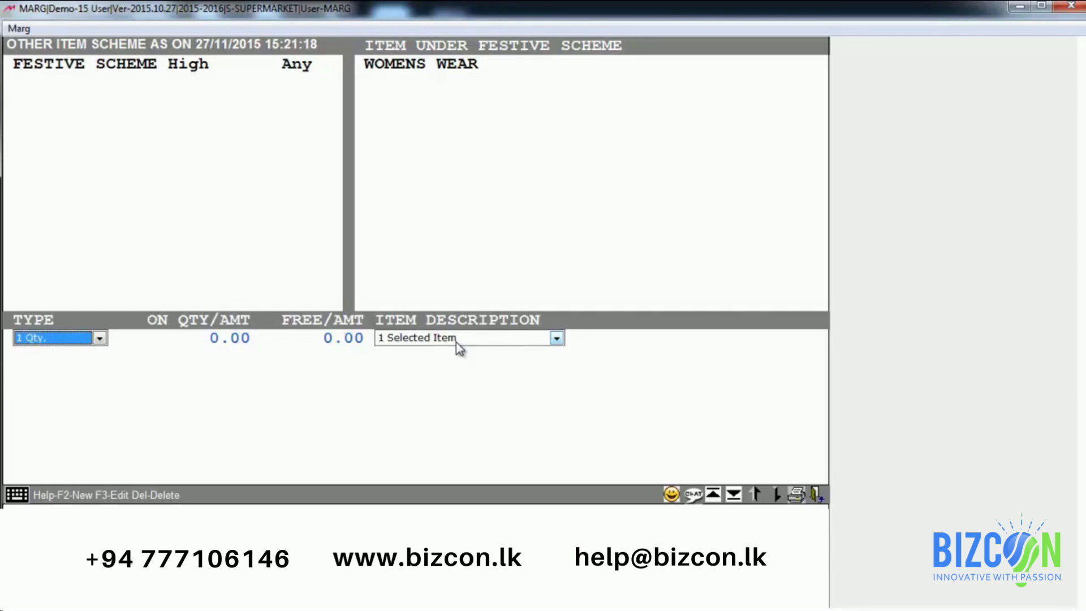
{"action": "key", "text": "Return"}
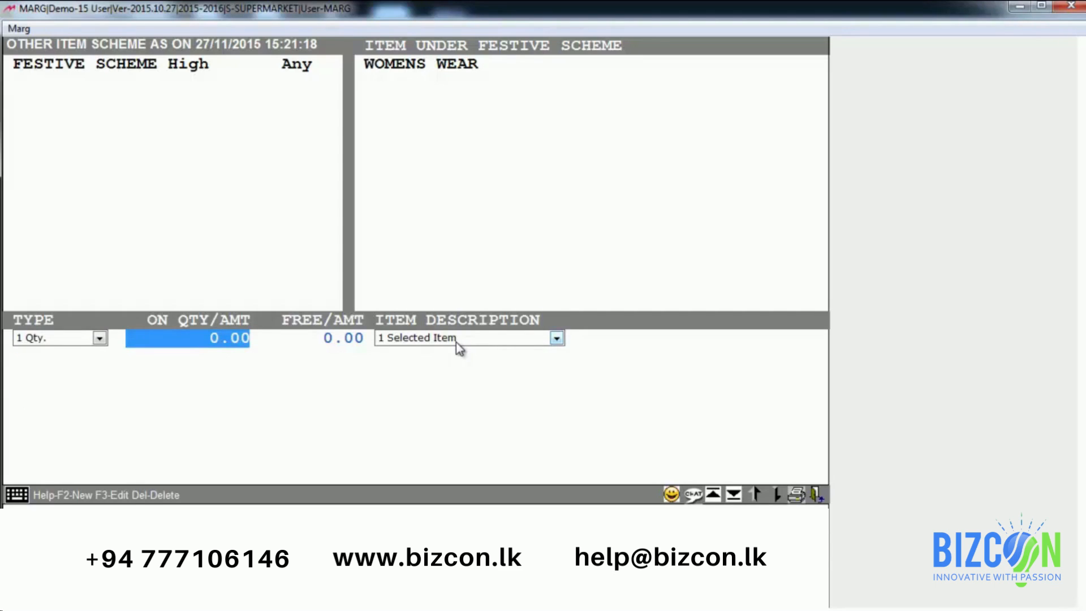
Step: Set the festive rule to 2 in ON QTY/AMT and 1 in FREE/AMT
{"action": "type", "text": "2 ."}
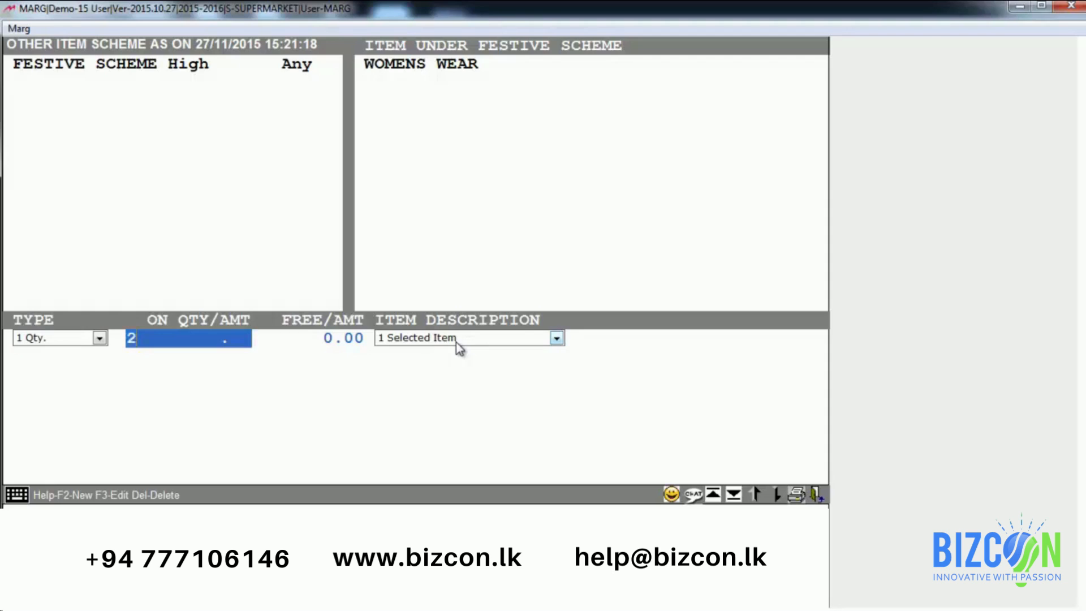
{"action": "key", "text": "Return"}
{"action": "type", "text": "1"}
{"action": "key", "text": "Return"}
Step: Keep Selected Item, pick SHIRT as the free item, and save the scheme
{"action": "left_click", "coordinate": [455, 339]}
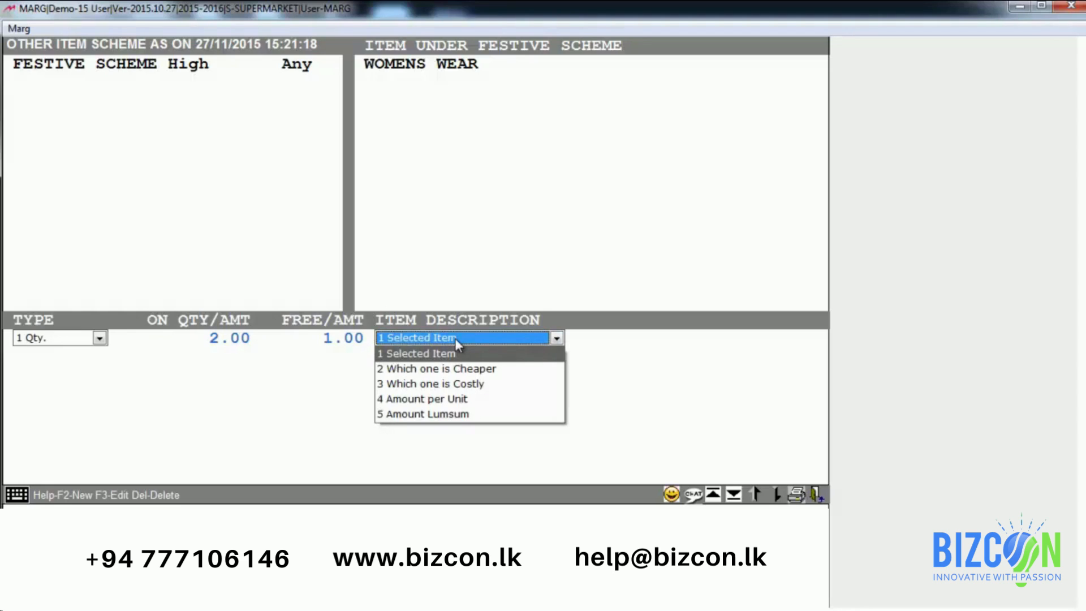
{"action": "key", "text": "Down"}
{"action": "key", "text": "Down"}
{"action": "key", "text": "Down"}
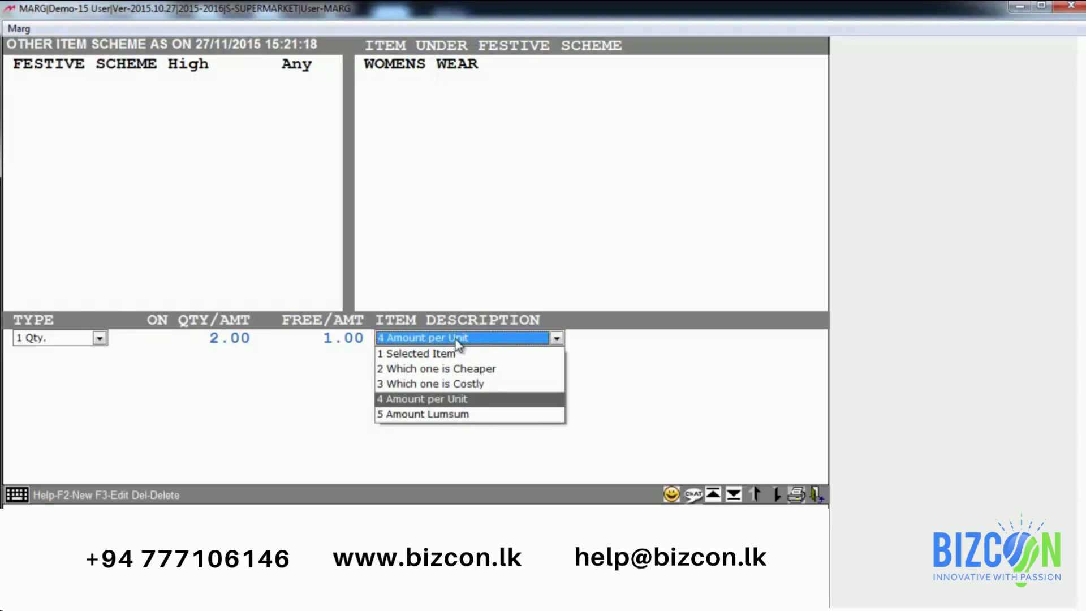
{"action": "key", "text": "Up"}
{"action": "key", "text": "Up"}
{"action": "key", "text": "Up"}
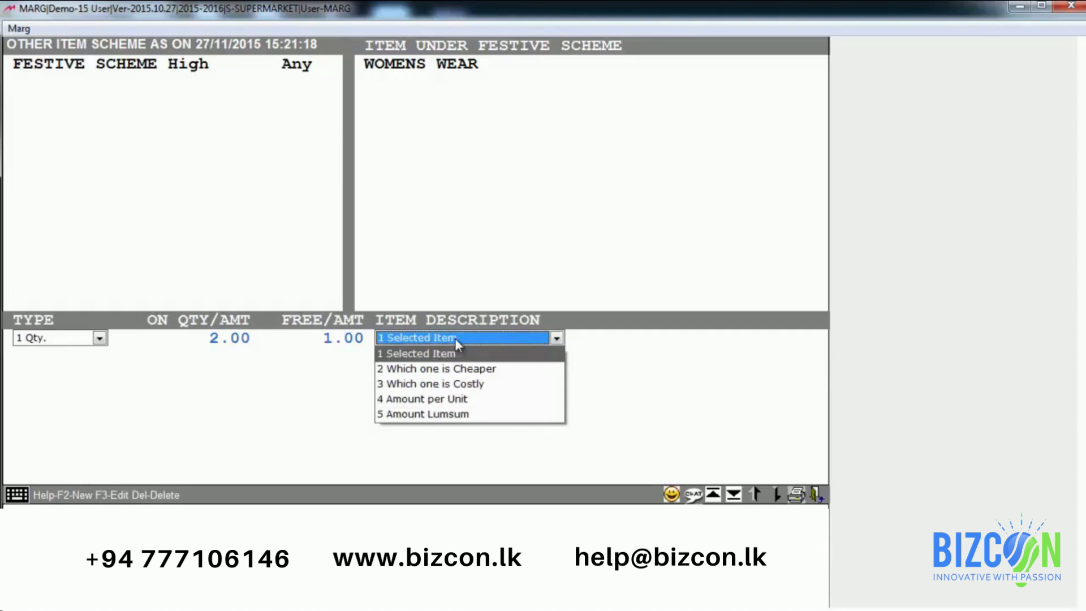
{"action": "key", "text": "Down"}
{"action": "key", "text": "Down"}
{"action": "key", "text": "Down"}
{"action": "key", "text": "Down"}
{"action": "key", "text": "Up"}
{"action": "key", "text": "Up"}
{"action": "key", "text": "Up"}
{"action": "key", "text": "Up"}
{"action": "key", "text": "Return"}
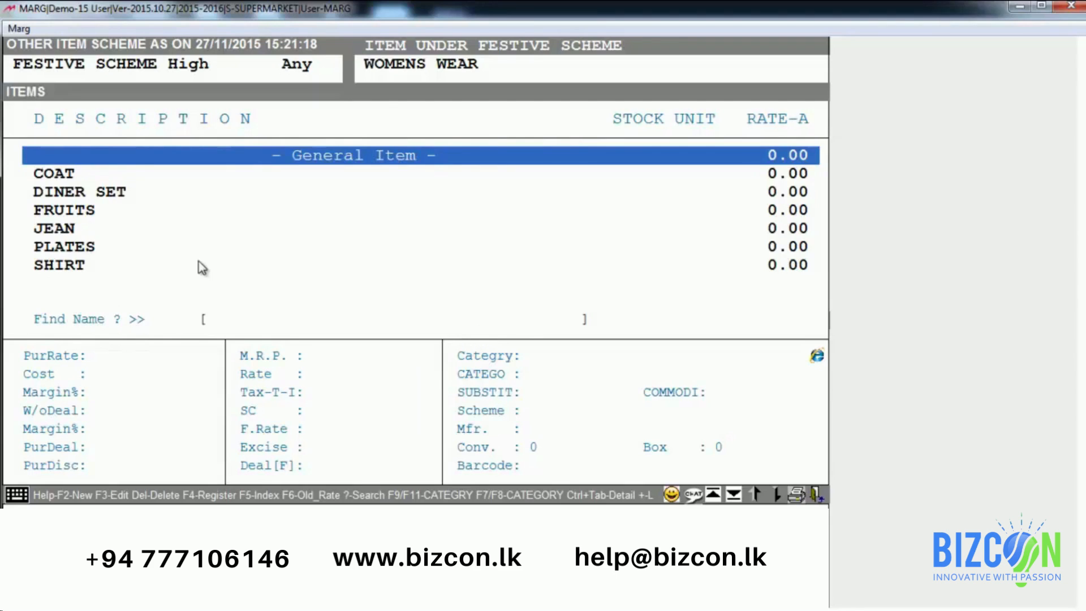
{"action": "key", "text": "Down"}
{"action": "key", "text": "Down"}
{"action": "key", "text": "Down"}
{"action": "key", "text": "Down"}
{"action": "key", "text": "Down"}
{"action": "key", "text": "Down"}
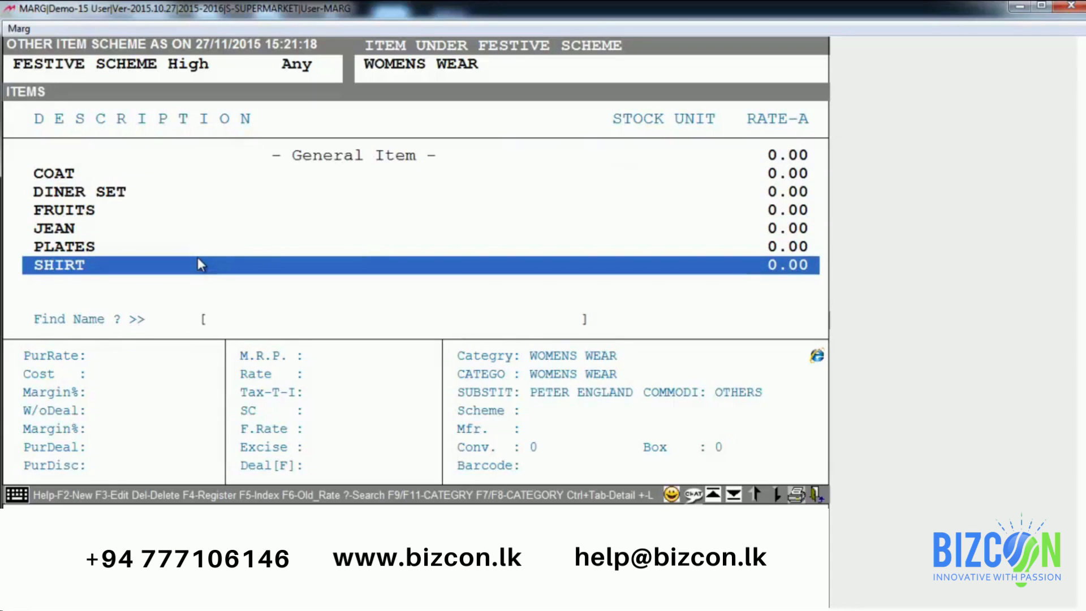
{"action": "key", "text": "Return"}
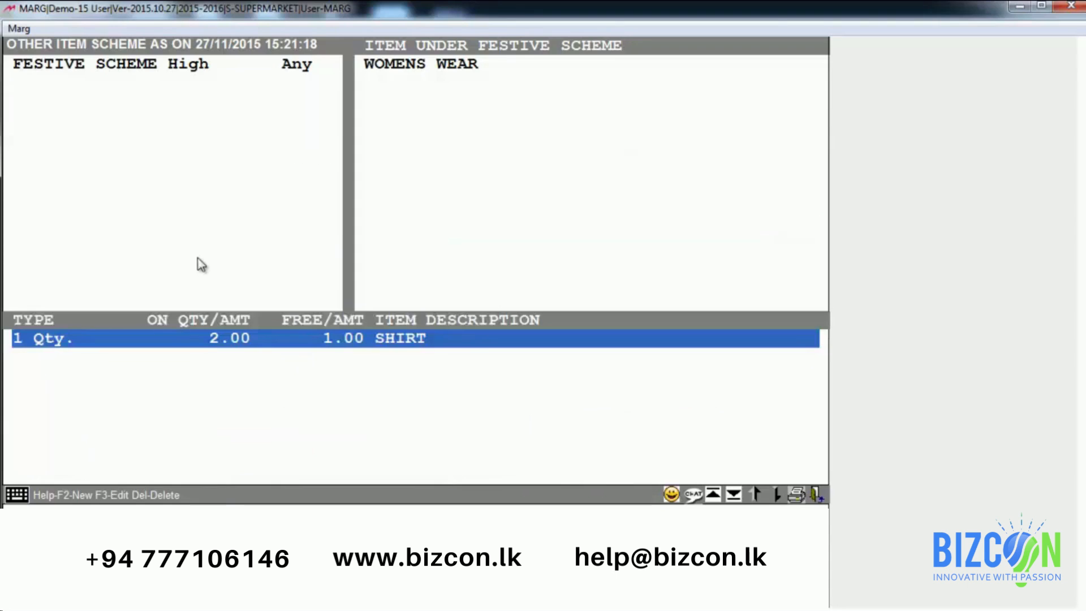
{"action": "key", "text": "Escape"}
{"action": "key", "text": "Escape"}
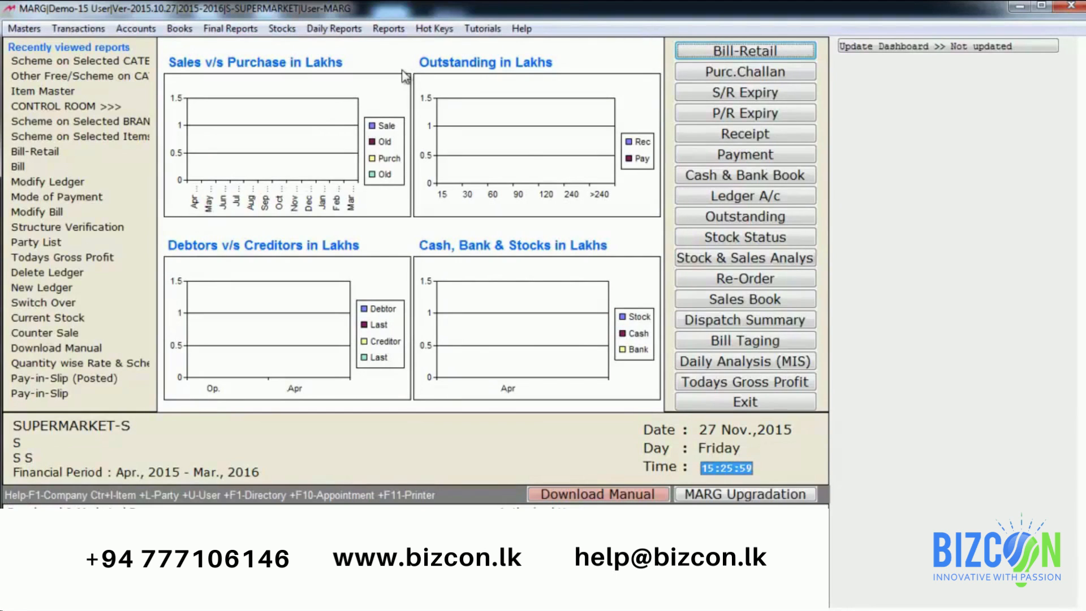
Step: Start a new retail bill with today's date and the customer ledger
{"action": "key", "text": "Return"}
{"action": "key", "text": "Return"}
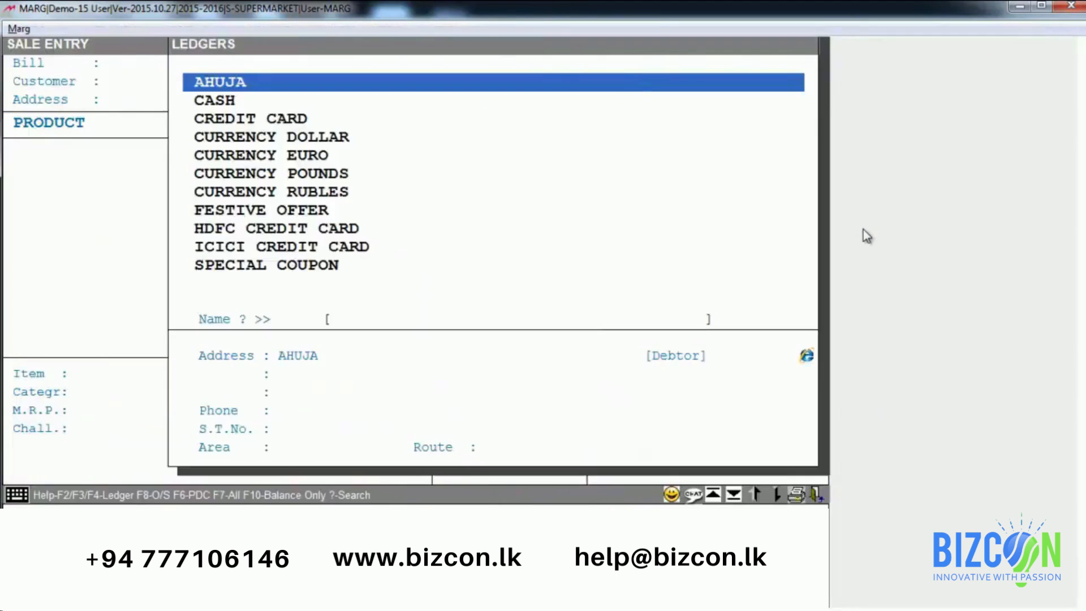
{"action": "key", "text": "Return"}
{"action": "key", "text": "Return"}
{"action": "key", "text": "Return"}
{"action": "key", "text": "Return"}
{"action": "key", "text": "Return"}
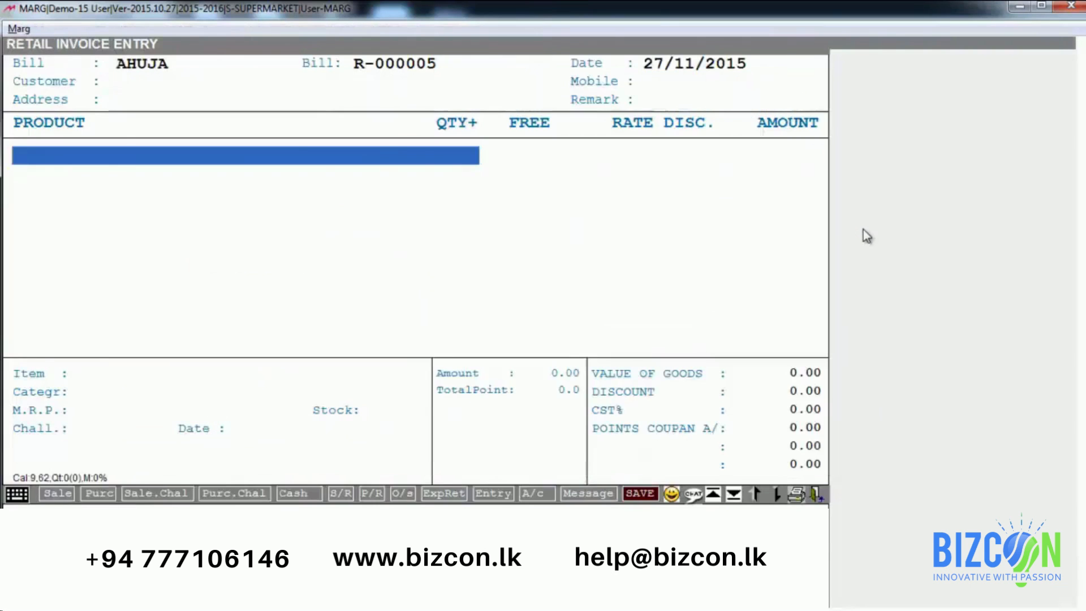
{"action": "key", "text": "Return"}
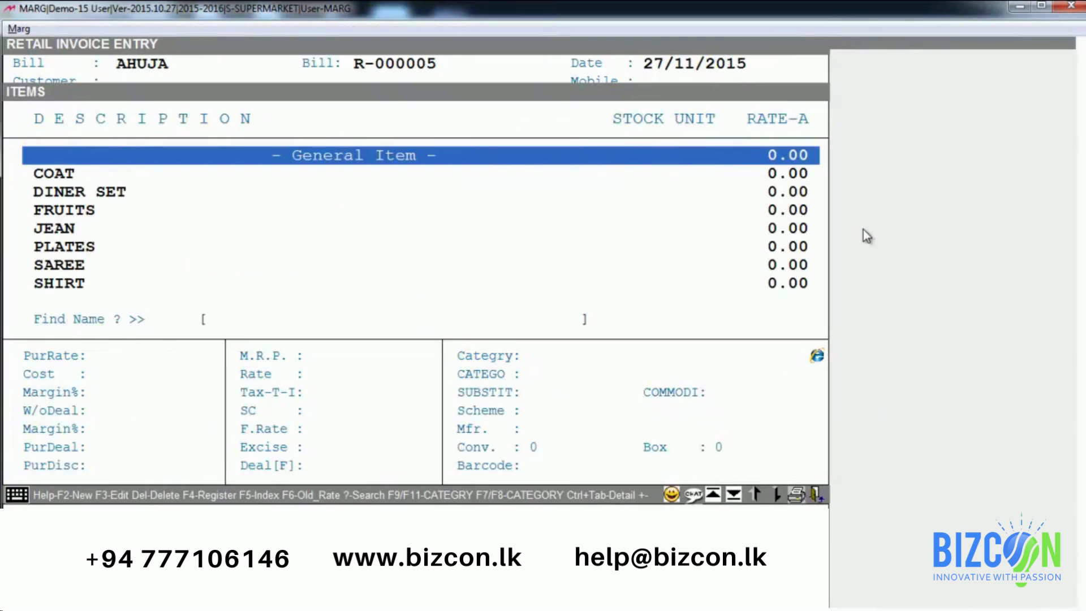
Step: Add SAREE and COAT so the free SHIRT applies, then leave the bill
{"action": "type", "text": "SARE"}
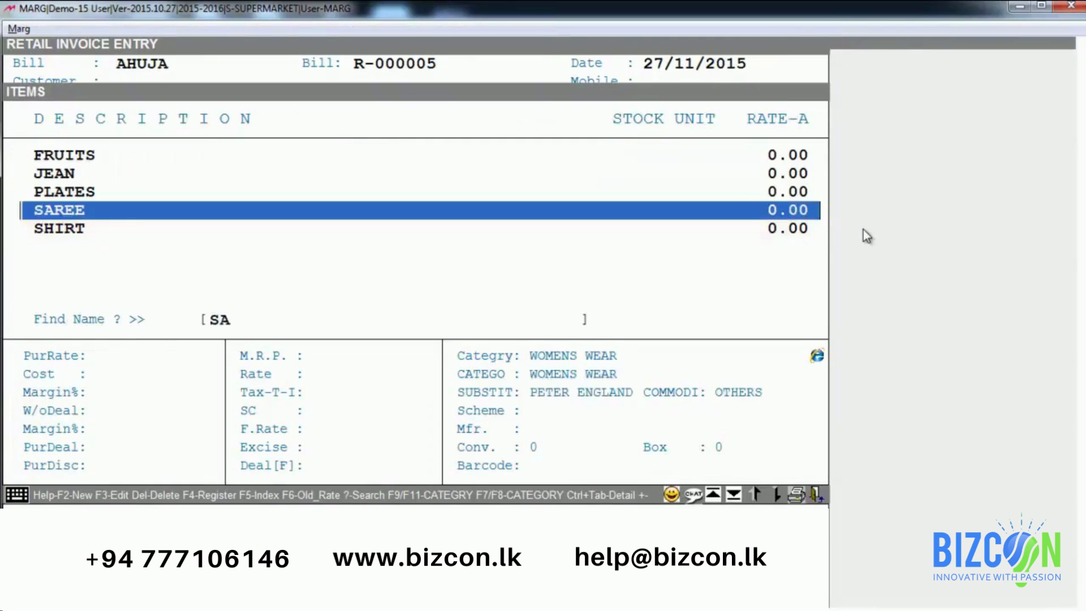
{"action": "key", "text": "Return"}
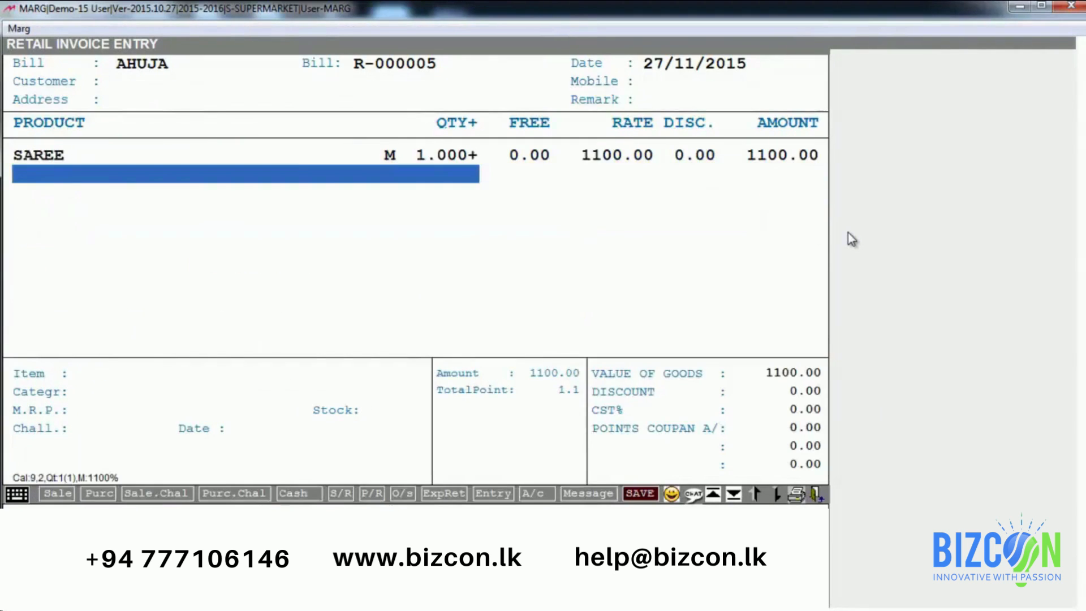
{"action": "key", "text": "Return"}
{"action": "type", "text": "COA"}
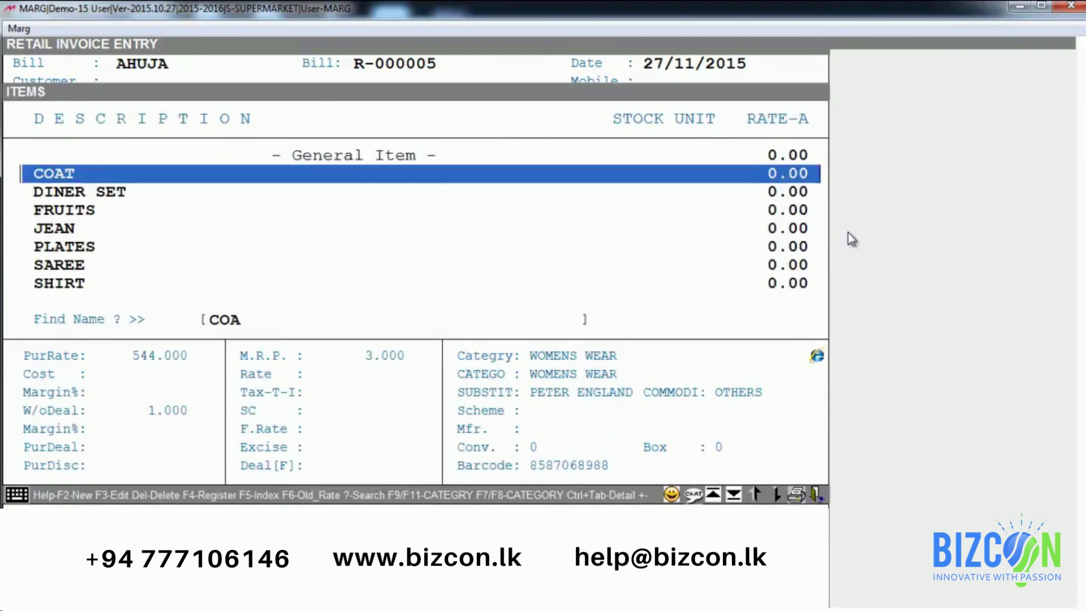
{"action": "key", "text": "Return"}
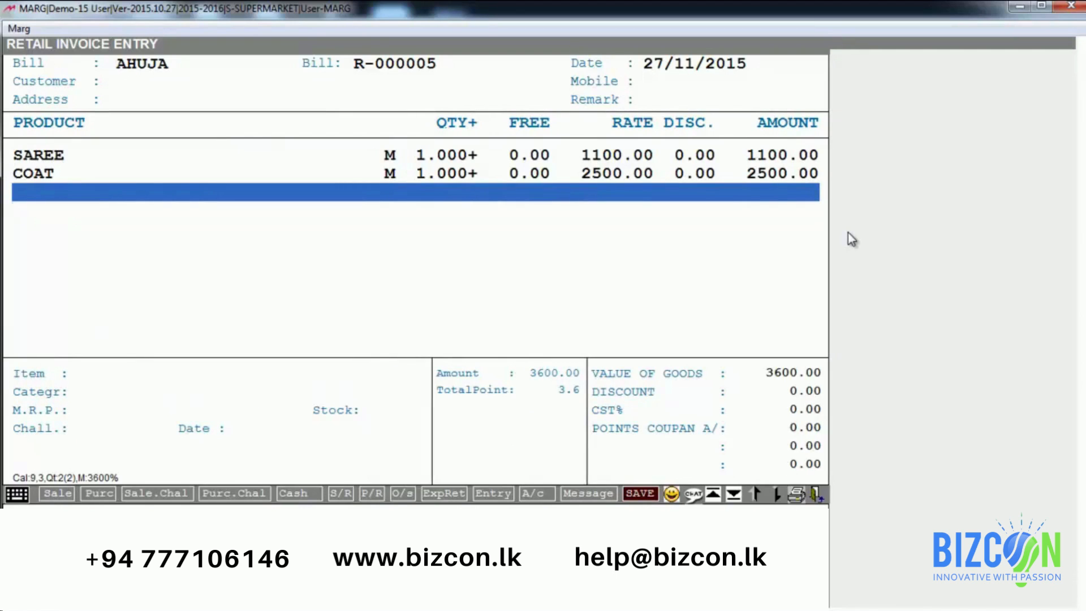
{"action": "key", "text": "Return"}
{"action": "key", "text": "Return"}
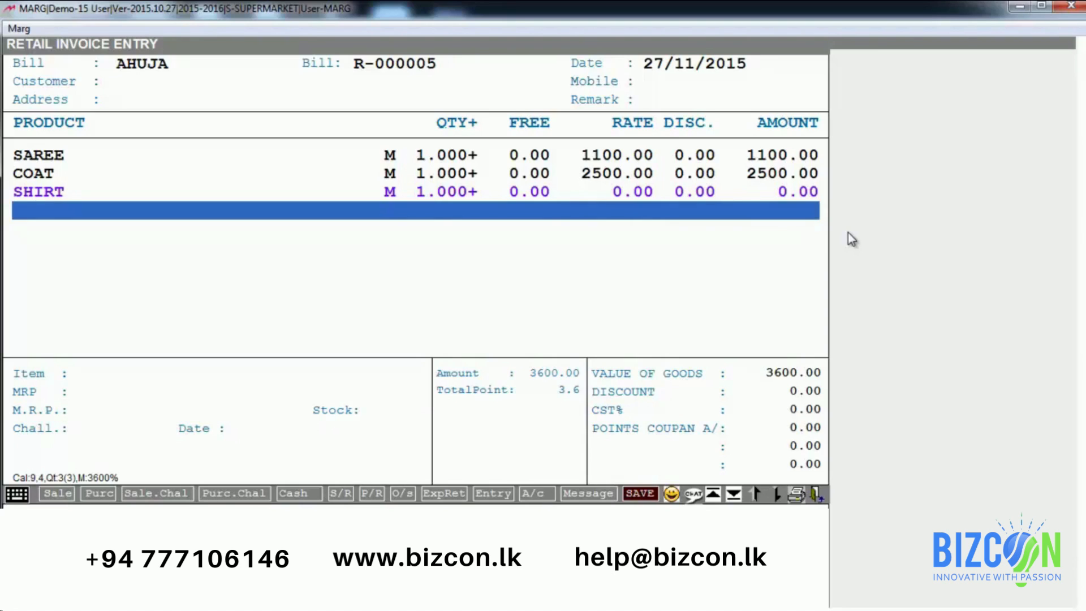
{"action": "key", "text": "Escape"}
{"action": "key", "text": "Escape"}
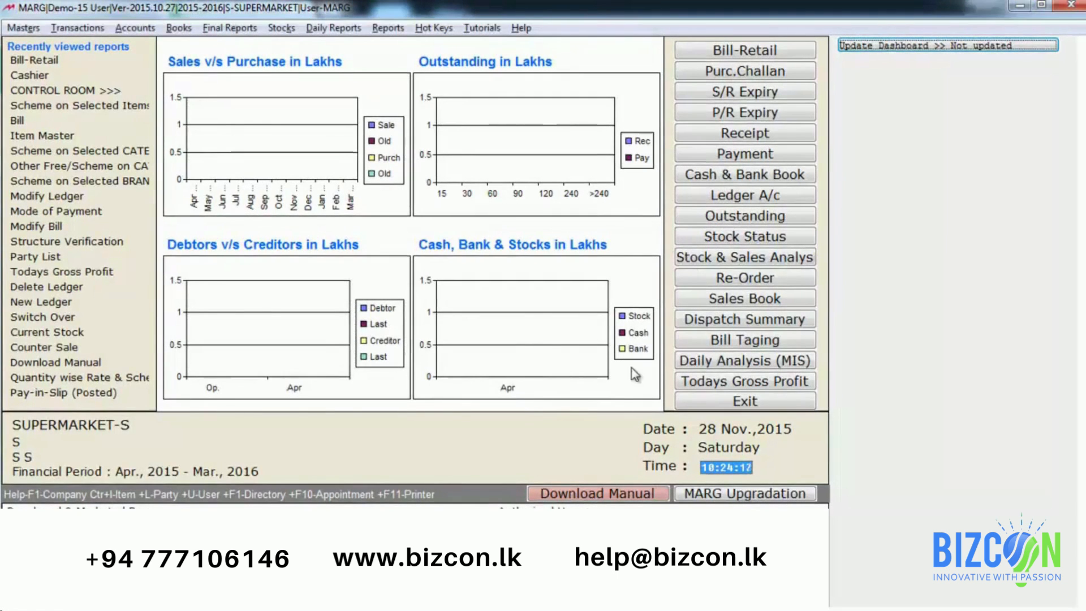
Step: Open the Control Room under MARG Setups and search all settings for CASHIER
{"action": "key", "text": "alt+e"}
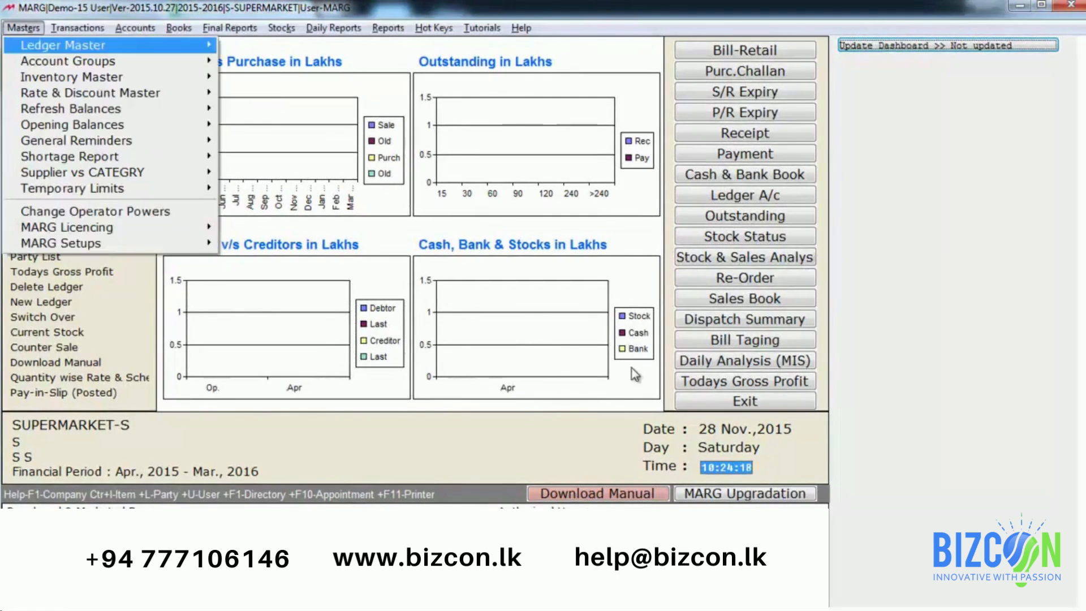
{"action": "key", "text": "Up"}
{"action": "key", "text": "Right"}
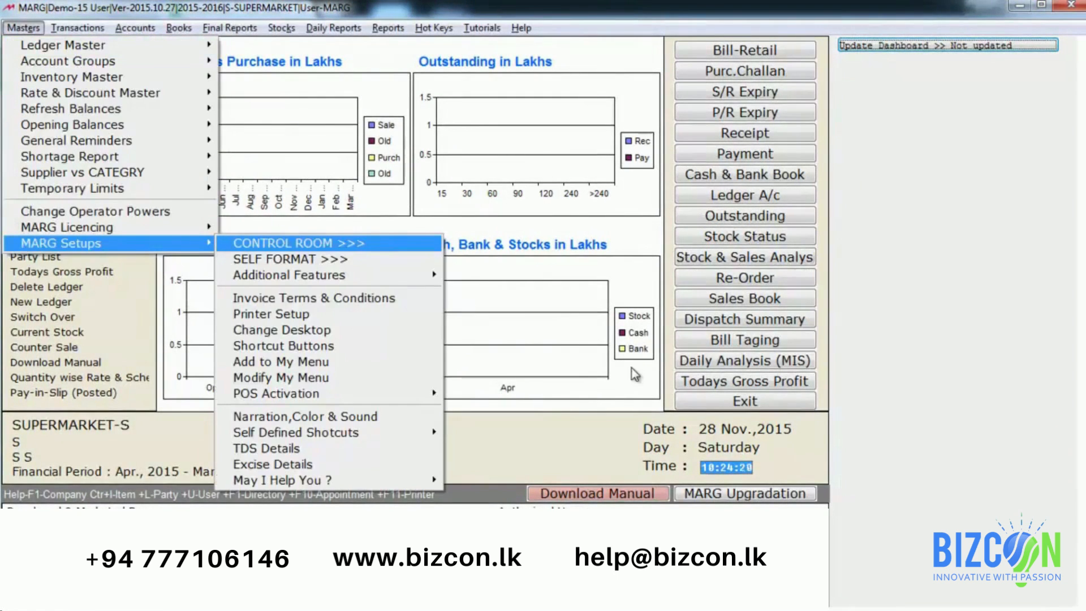
{"action": "key", "text": "Return"}
{"action": "type", "text": "CASHIER"}
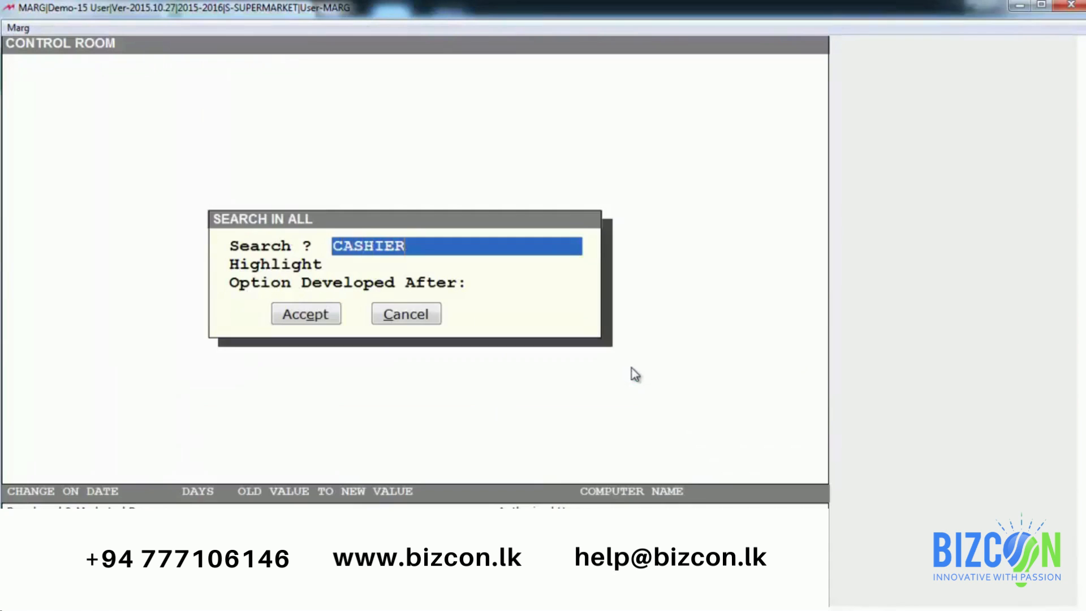
{"action": "key", "text": "Return"}
{"action": "key", "text": "Return"}
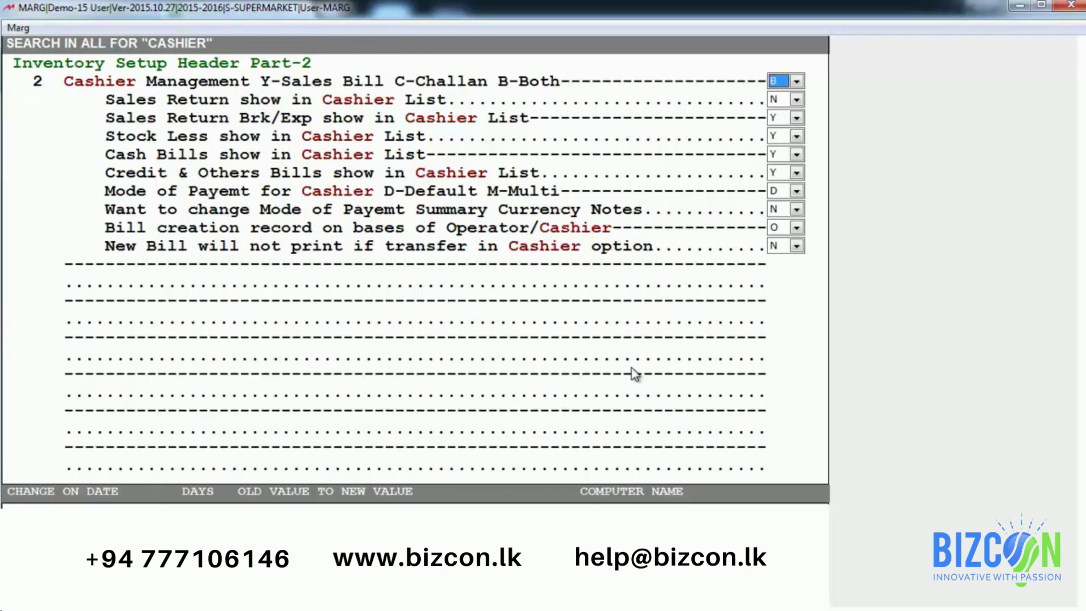
Step: Review the Sales Return, Cash Bills and Credit & Others Bills cashier settings, then save the changes
{"action": "key", "text": "Return"}
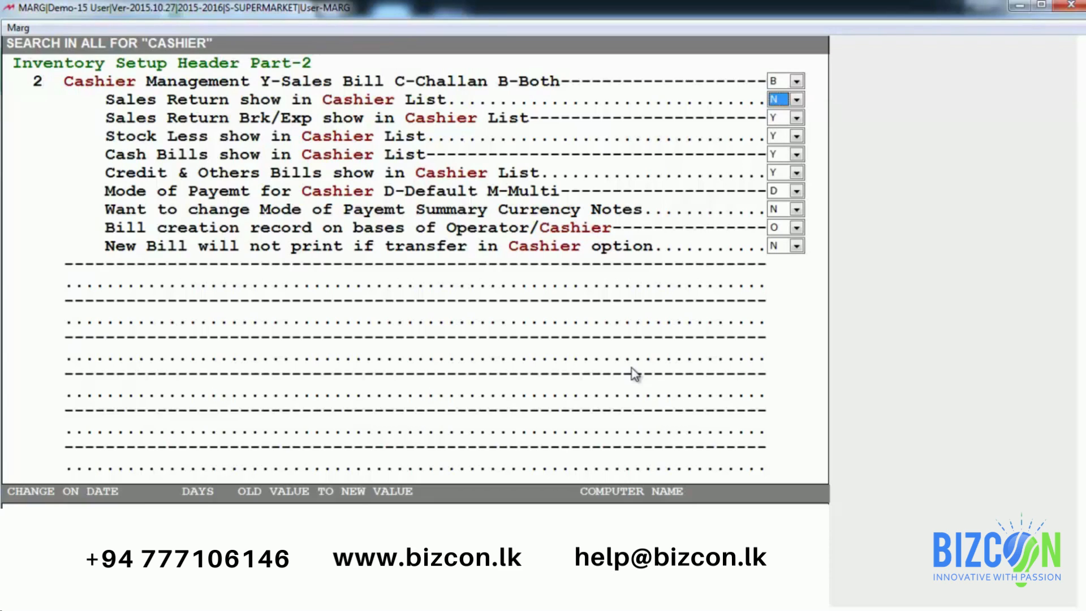
{"action": "key", "text": "Down"}
{"action": "key", "text": "Down"}
{"action": "key", "text": "Down"}
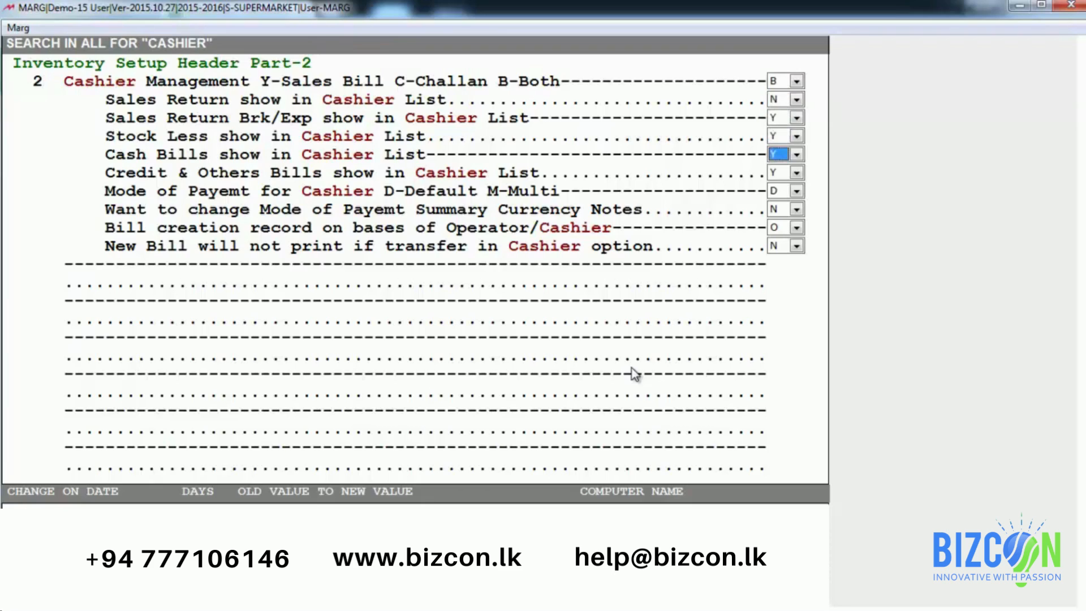
{"action": "key", "text": "Down"}
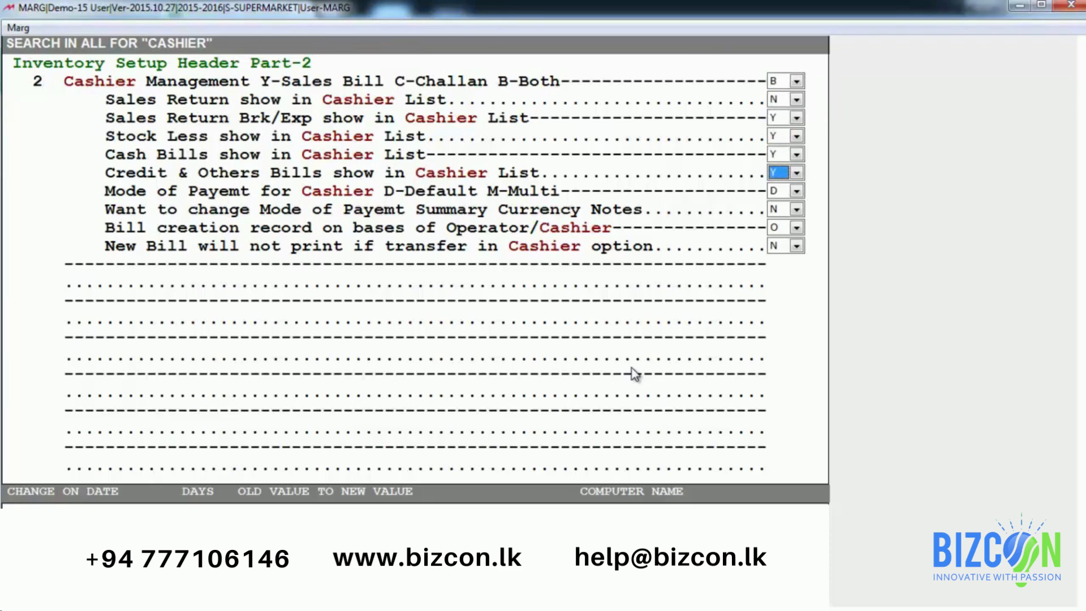
{"action": "key", "text": "Escape"}
{"action": "key", "text": "Escape"}
{"action": "key", "text": "Right"}
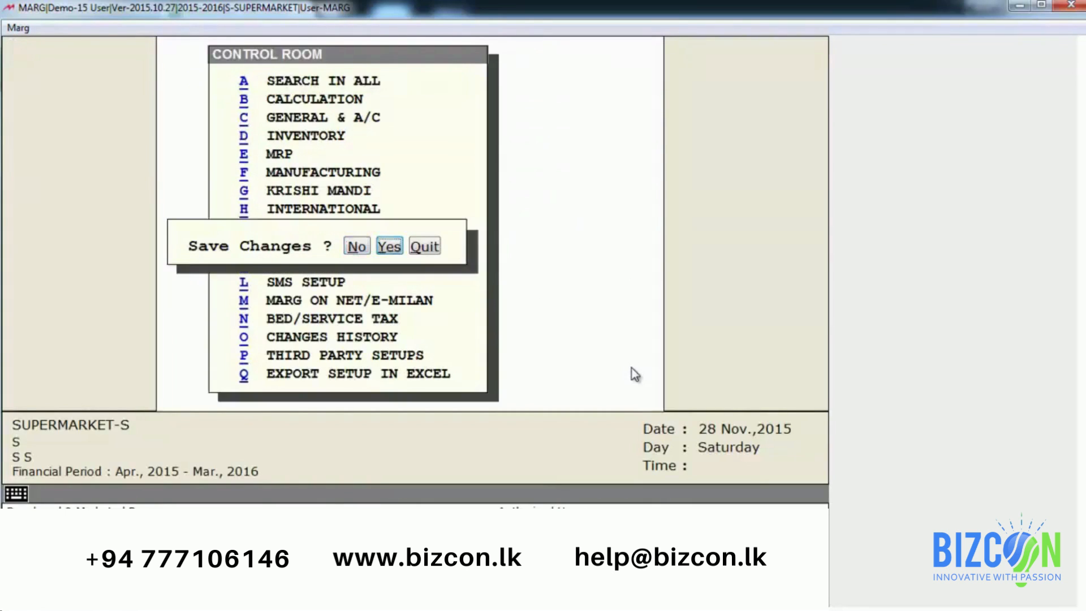
{"action": "key", "text": "Return"}
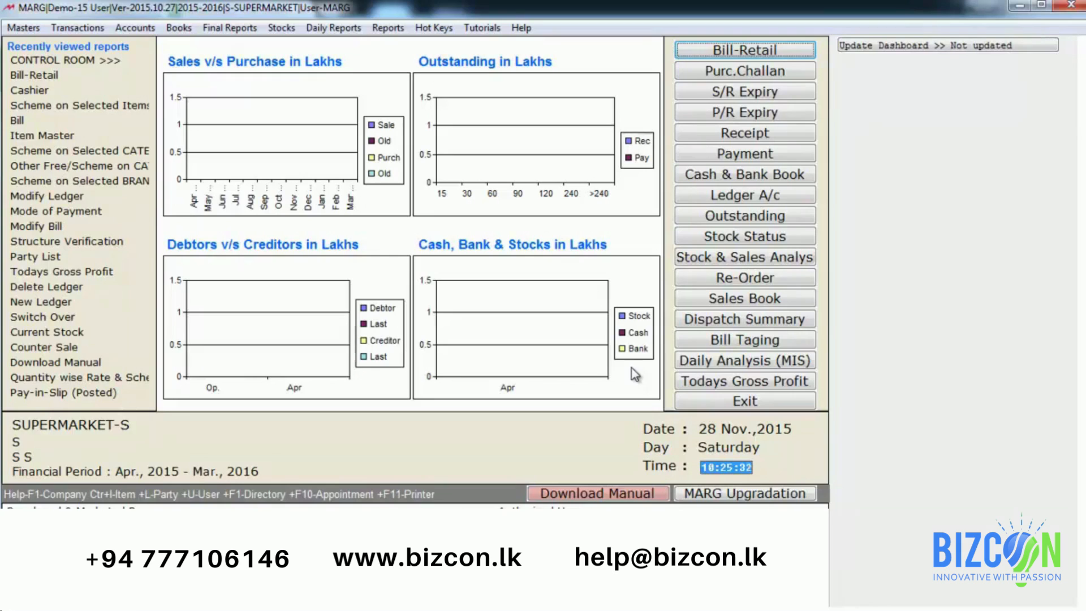
Step: Open the Cashier pending bills list and select bill R-000006
{"action": "key", "text": "alt+t"}
{"action": "key", "text": "Down"}
{"action": "key", "text": "Down"}
{"action": "key", "text": "Down"}
{"action": "key", "text": "Down"}
{"action": "key", "text": "Down"}
{"action": "key", "text": "Down"}
{"action": "key", "text": "Down"}
{"action": "key", "text": "Down"}
{"action": "key", "text": "Down"}
{"action": "key", "text": "Down"}
{"action": "key", "text": "Down"}
{"action": "key", "text": "Down"}
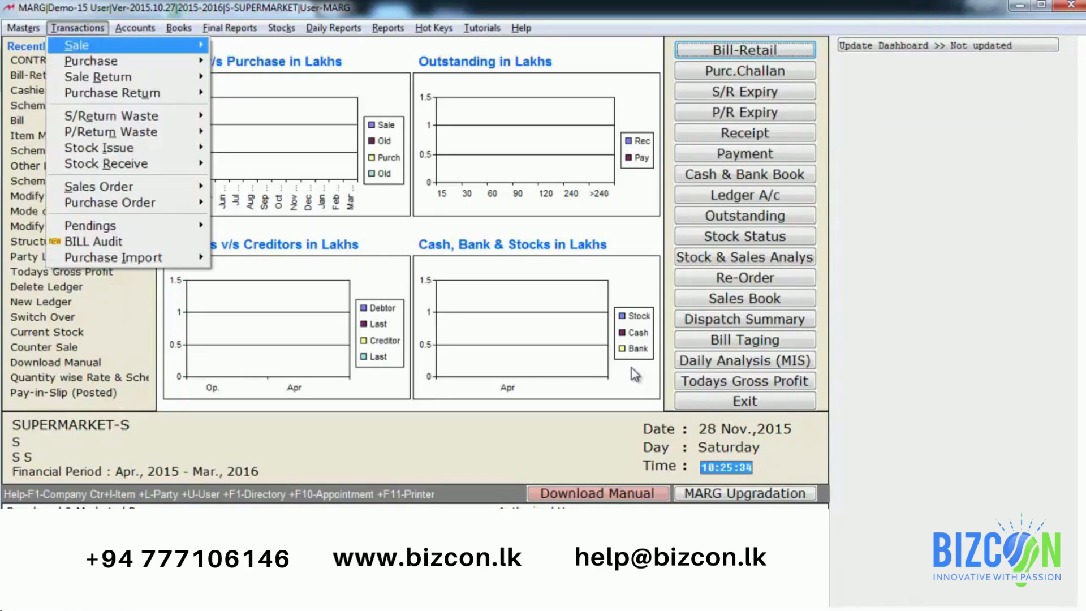
{"action": "key", "text": "Up"}
{"action": "key", "text": "Right"}
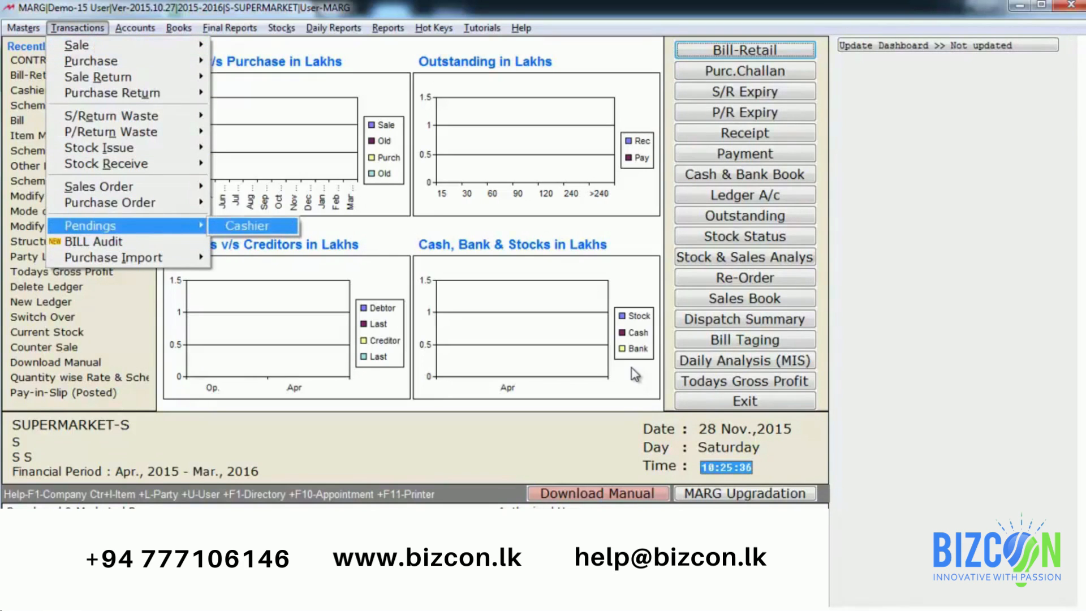
{"action": "key", "text": "Return"}
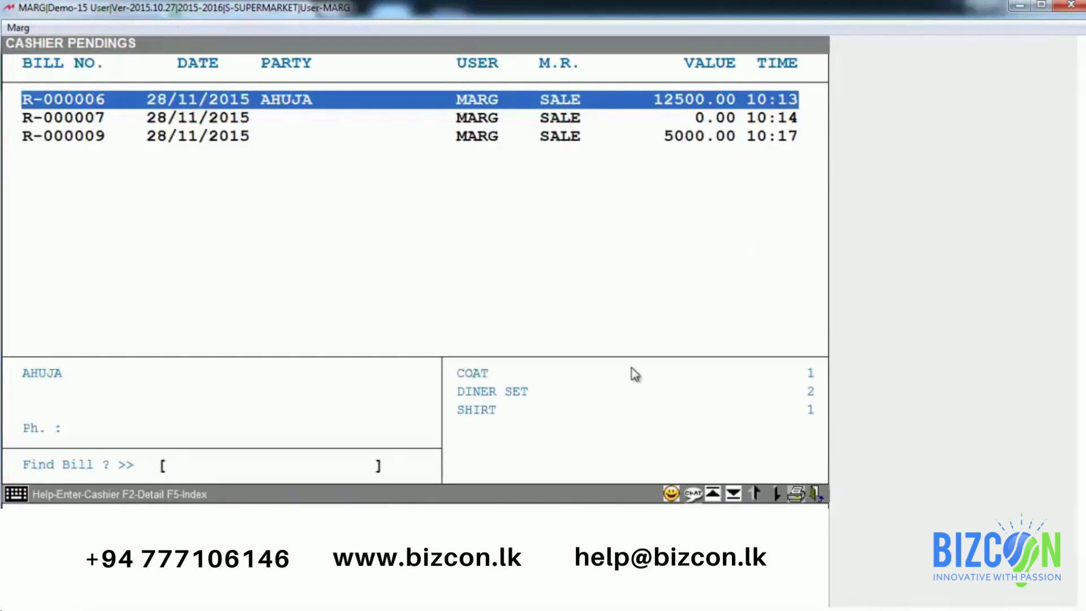
{"action": "key", "text": "Down"}
{"action": "key", "text": "Down"}
{"action": "key", "text": "Up"}
{"action": "key", "text": "Up"}
{"action": "key", "text": "Down"}
{"action": "key", "text": "Down"}
{"action": "key", "text": "Up"}
{"action": "key", "text": "Up"}
Step: Open bill R-000006 to review its items, then close it
{"action": "key", "text": "Return"}
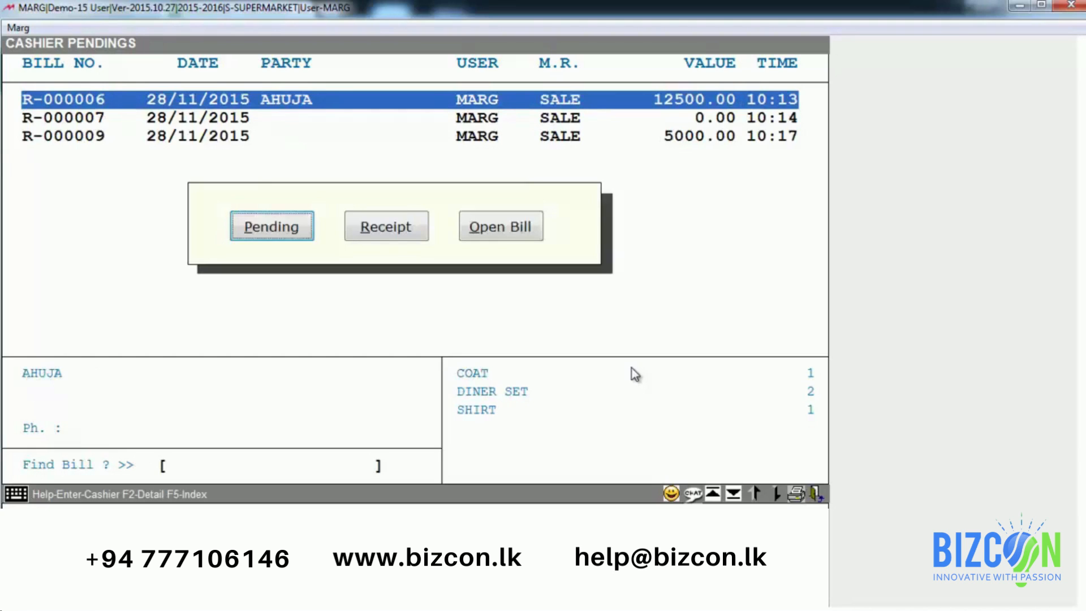
{"action": "key", "text": "Right"}
{"action": "key", "text": "Right"}
{"action": "key", "text": "Right"}
{"action": "key", "text": "Right"}
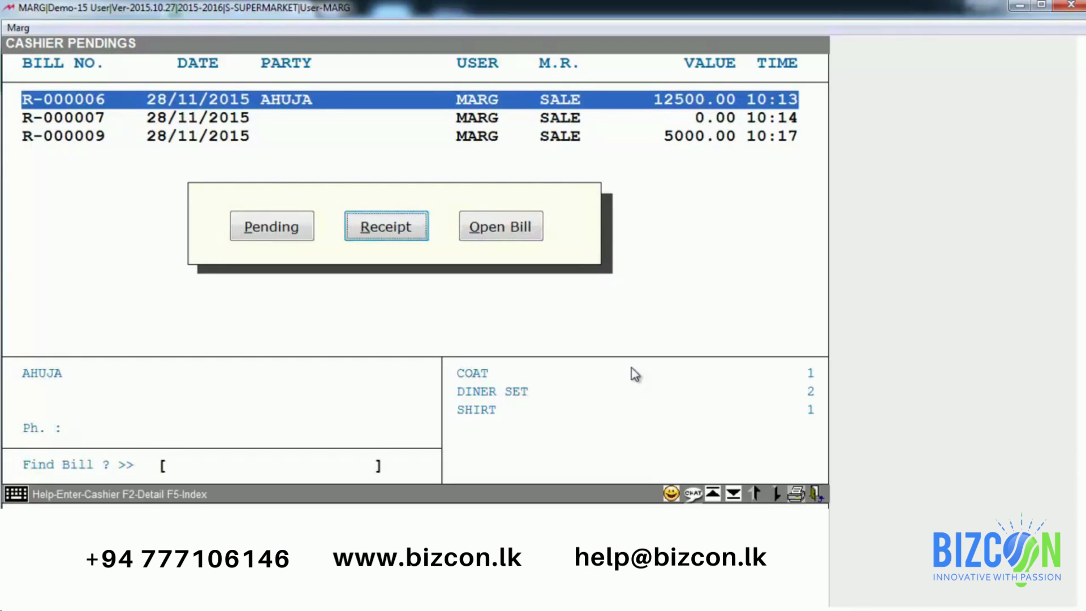
{"action": "key", "text": "Right"}
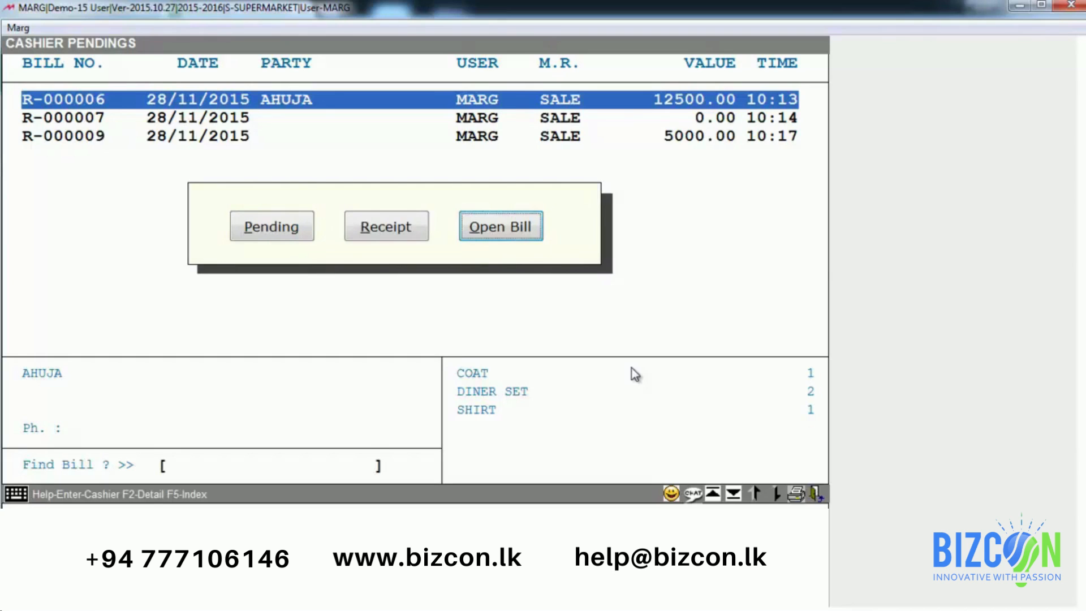
{"action": "key", "text": "Return"}
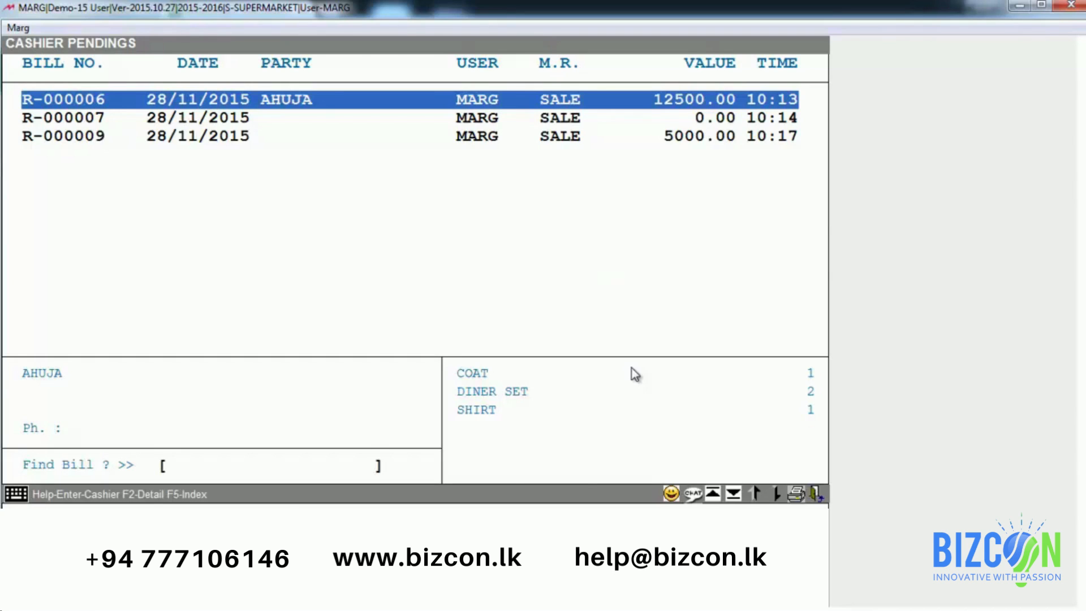
{"action": "key", "text": "Right"}
{"action": "key", "text": "Return"}
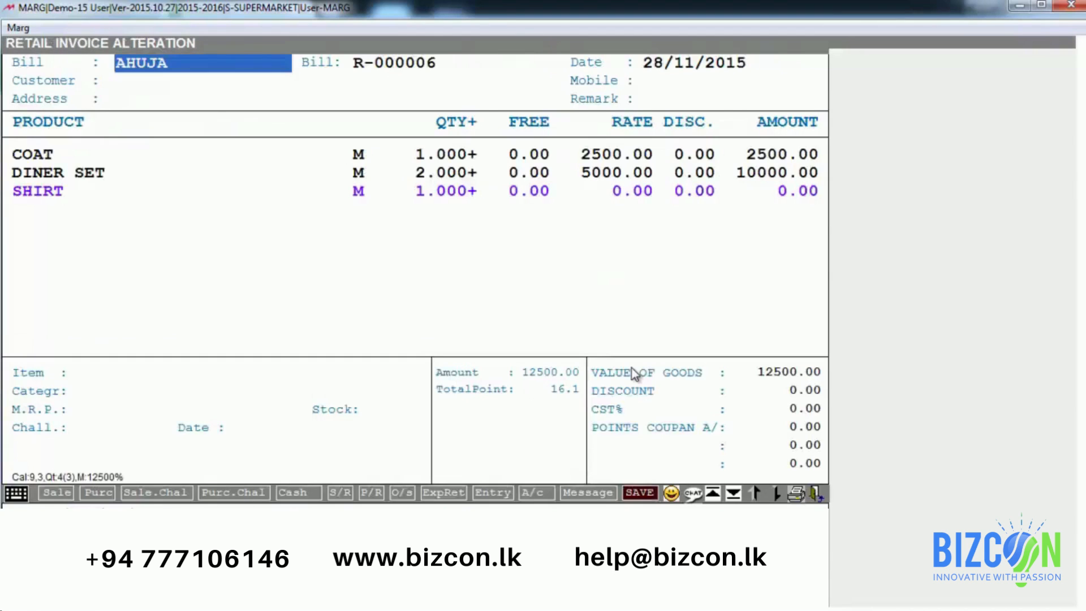
{"action": "key", "text": "Escape"}
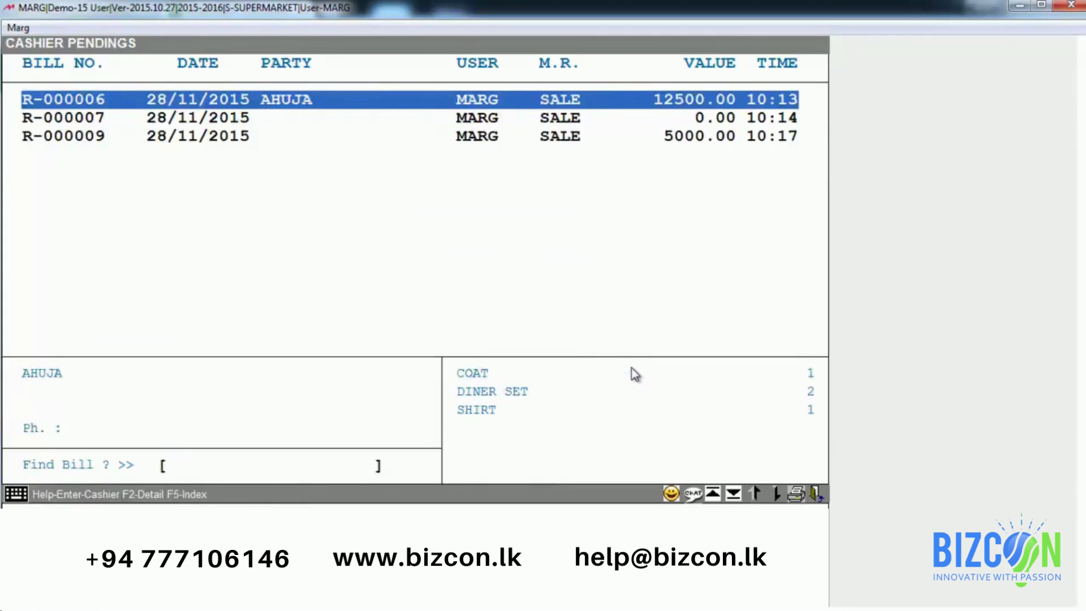
Step: Choose Receipt for bill R-000006 to bring up its payment modes
{"action": "key", "text": "Return"}
{"action": "key", "text": "Right"}
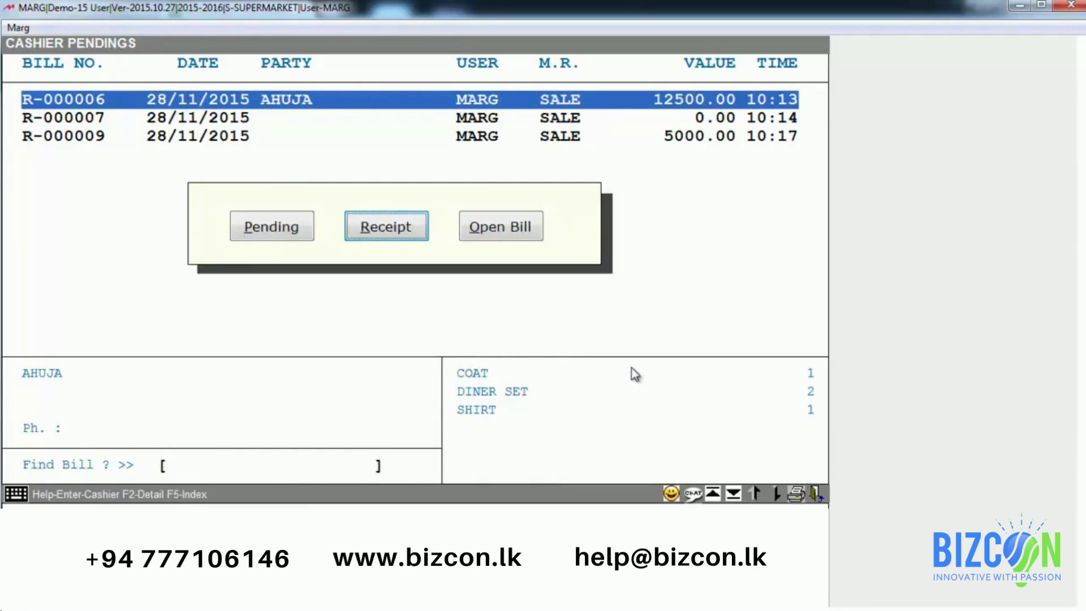
{"action": "key", "text": "Return"}
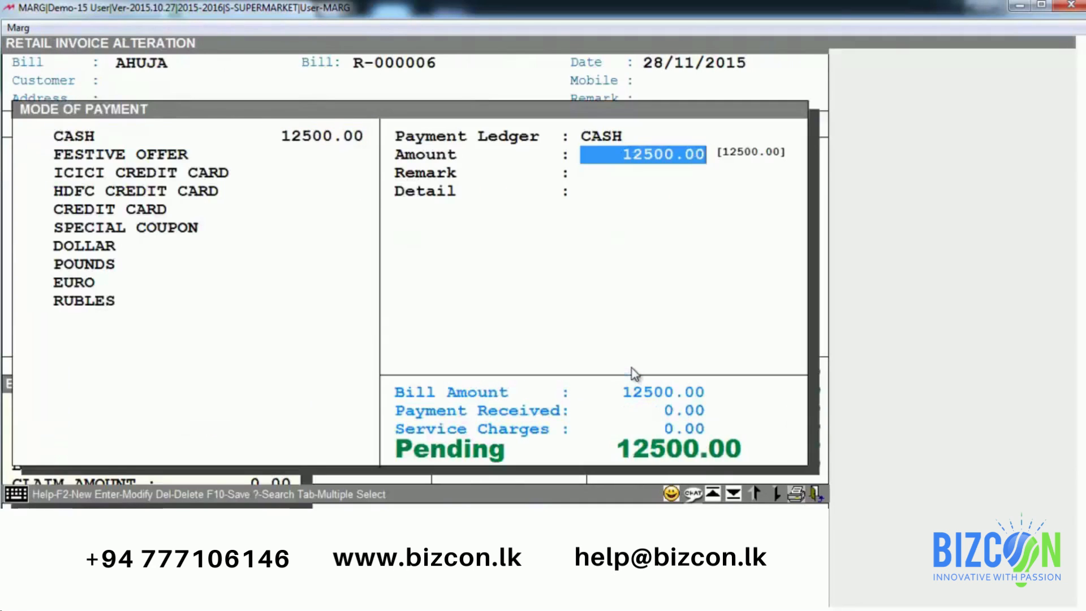
Step: Save the 12500.00 cash receipt for R-000006 and return to the pending list
{"action": "key", "text": "F10"}
{"action": "key", "text": "Escape"}
{"action": "key", "text": "Escape"}
{"action": "key", "text": "Up"}
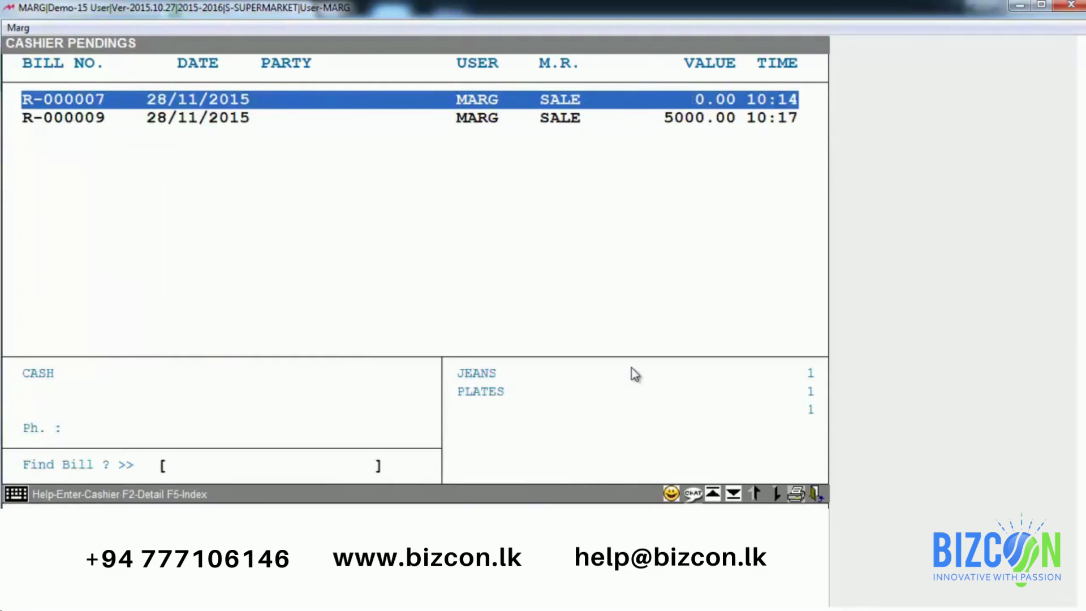
Step: Collect and save the 5000.00 cash payment for bill R-000009
{"action": "key", "text": "Return"}
{"action": "key", "text": "Right"}
{"action": "key", "text": "Return"}
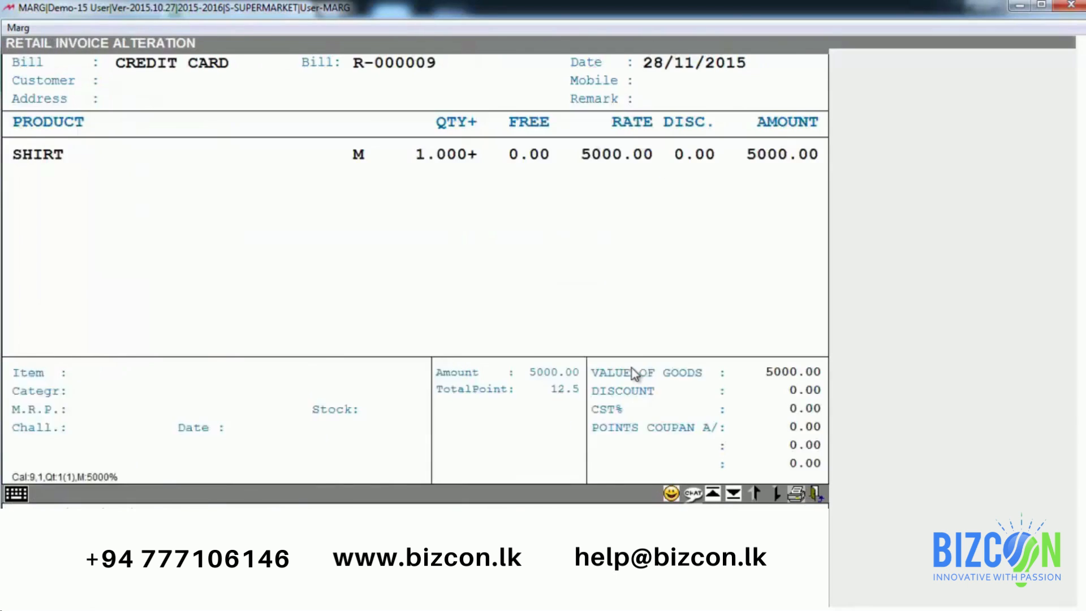
{"action": "key", "text": "F10"}
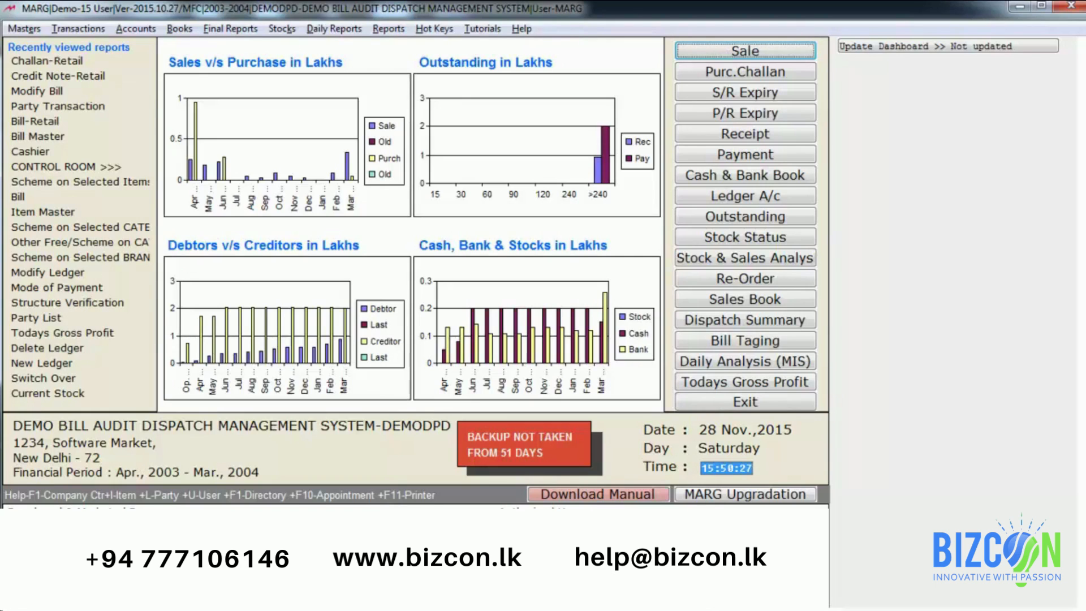
{"action": "key", "text": "alt+d"}
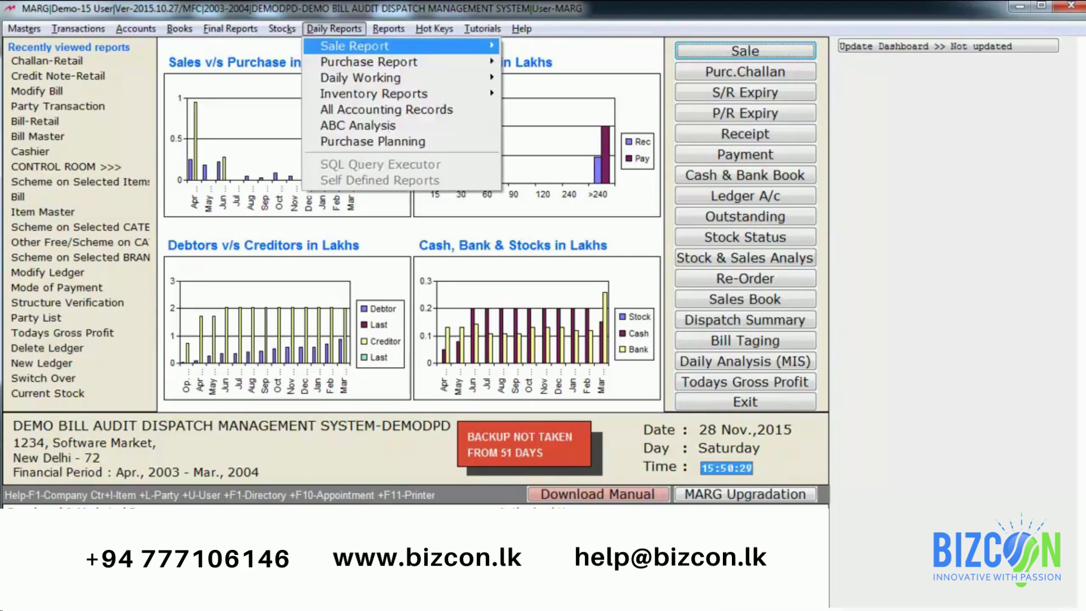
{"action": "key", "text": "Right"}
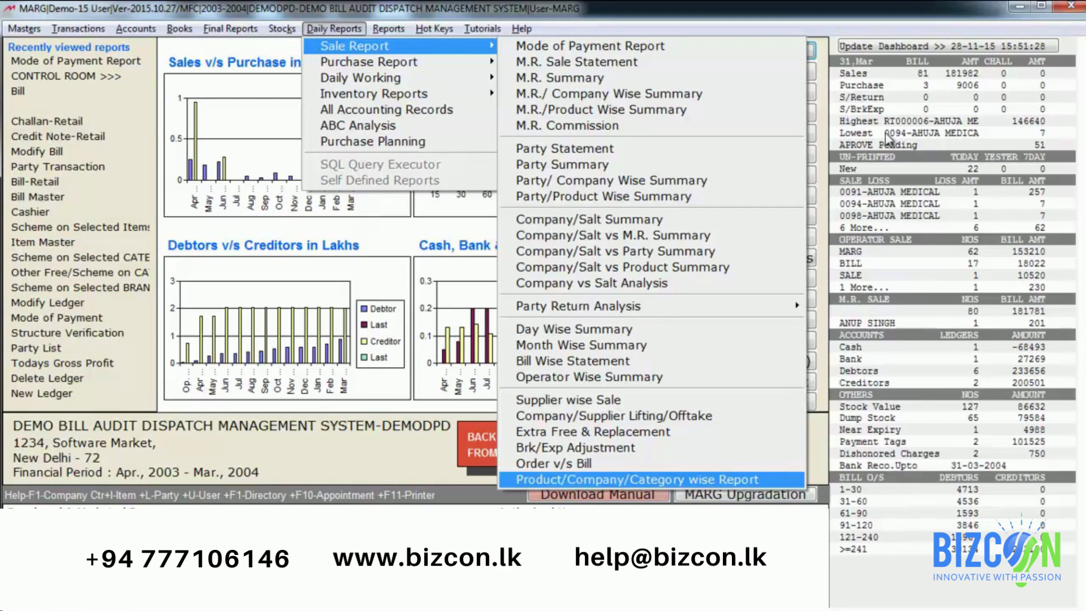
{"action": "key", "text": "Up"}
{"action": "key", "text": "Up"}
{"action": "key", "text": "Up"}
{"action": "key", "text": "Up"}
{"action": "key", "text": "Up"}
{"action": "key", "text": "Up"}
{"action": "key", "text": "Up"}
{"action": "key", "text": "Up"}
{"action": "key", "text": "Up"}
{"action": "key", "text": "Up"}
{"action": "key", "text": "Up"}
{"action": "key", "text": "Up"}
{"action": "key", "text": "Up"}
{"action": "key", "text": "Up"}
{"action": "key", "text": "Up"}
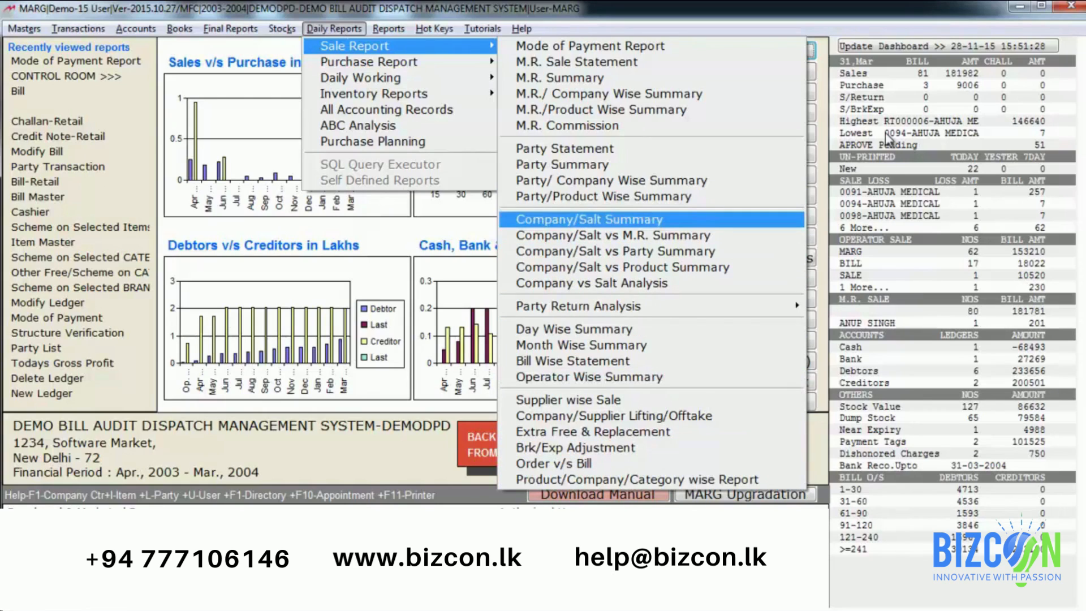
{"action": "key", "text": "Up"}
{"action": "key", "text": "Up"}
{"action": "key", "text": "Up"}
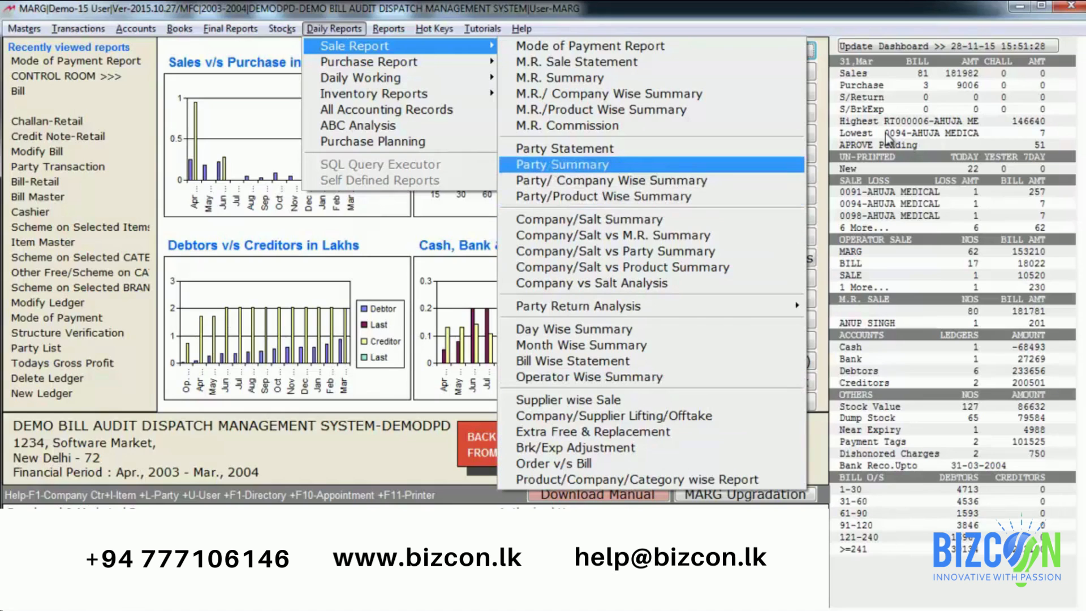
{"action": "key", "text": "Escape"}
{"action": "key", "text": "Down"}
{"action": "key", "text": "Down"}
{"action": "key", "text": "Down"}
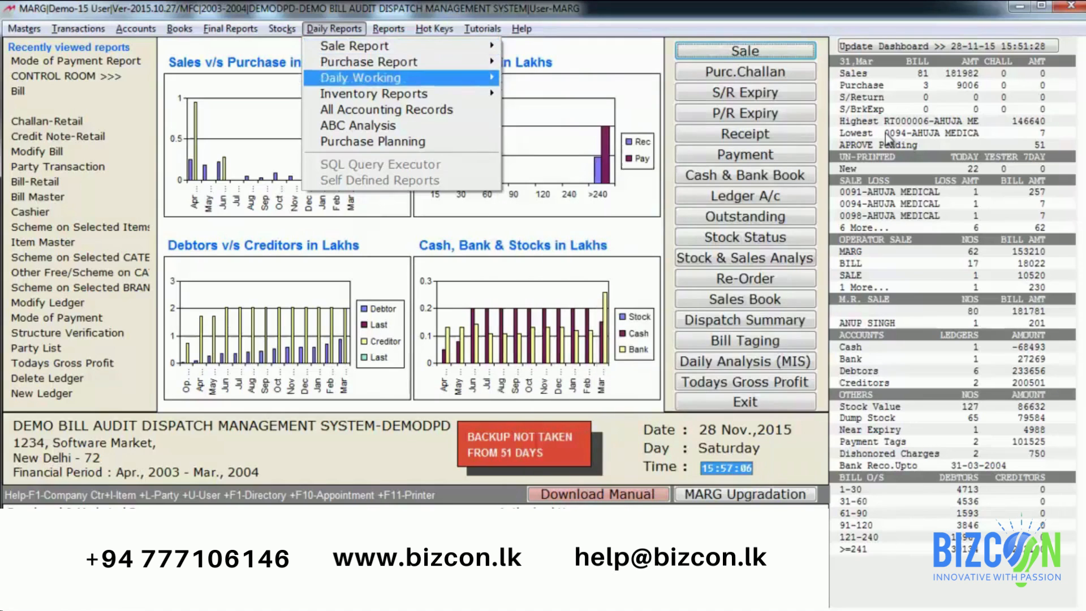
{"action": "key", "text": "Right"}
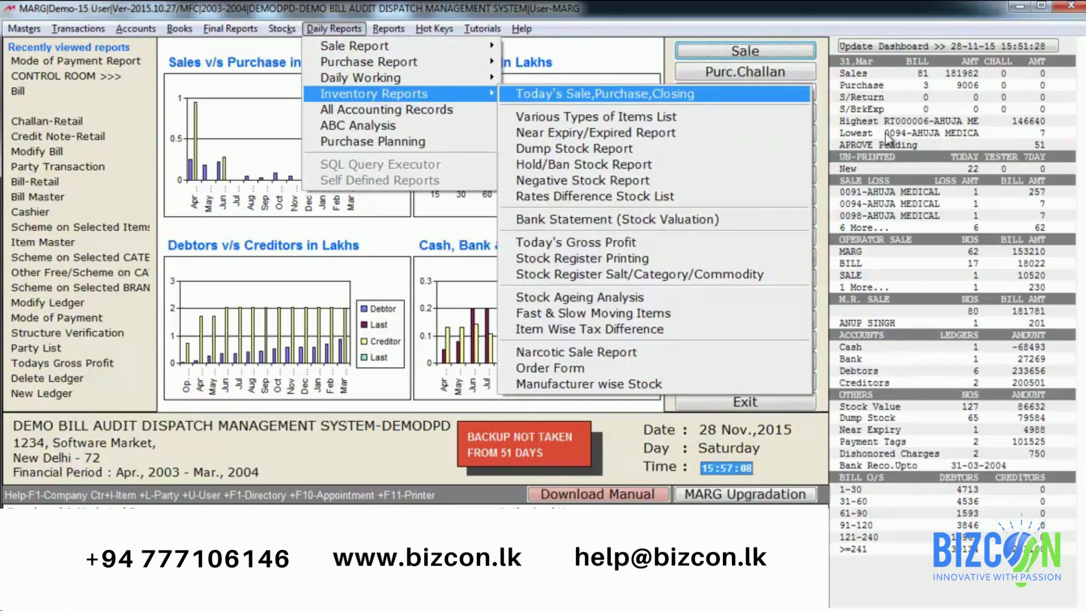
{"action": "key", "text": "Down"}
{"action": "key", "text": "Down"}
{"action": "key", "text": "Down"}
{"action": "key", "text": "Down"}
{"action": "key", "text": "Down"}
{"action": "key", "text": "Down"}
{"action": "key", "text": "Down"}
{"action": "key", "text": "Down"}
{"action": "key", "text": "Down"}
{"action": "key", "text": "Down"}
{"action": "key", "text": "Down"}
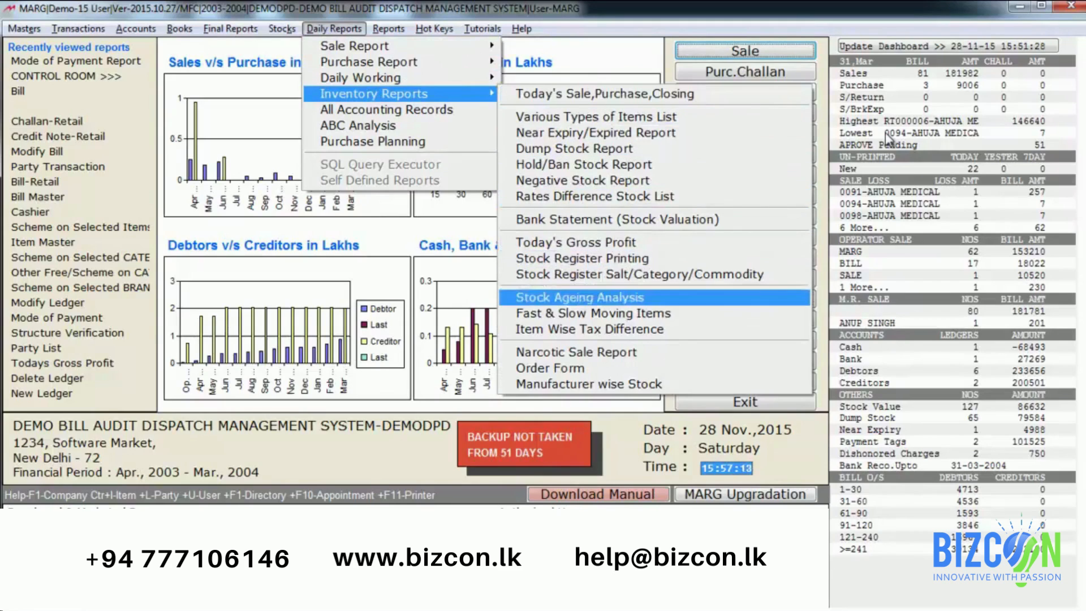
{"action": "key", "text": "Down"}
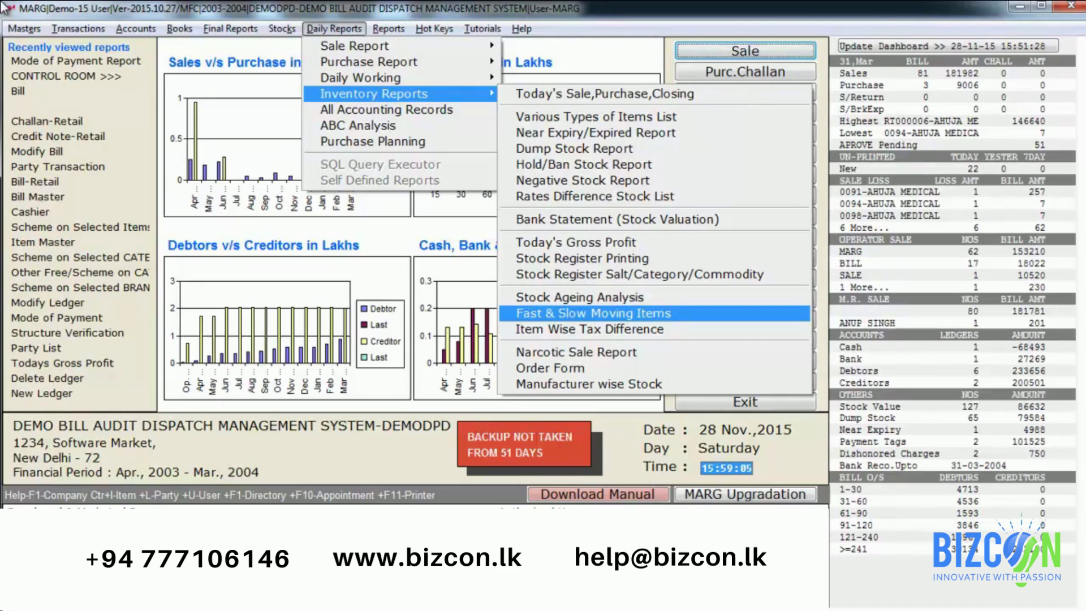
{"action": "key", "text": "Escape"}
{"action": "key", "text": "Escape"}
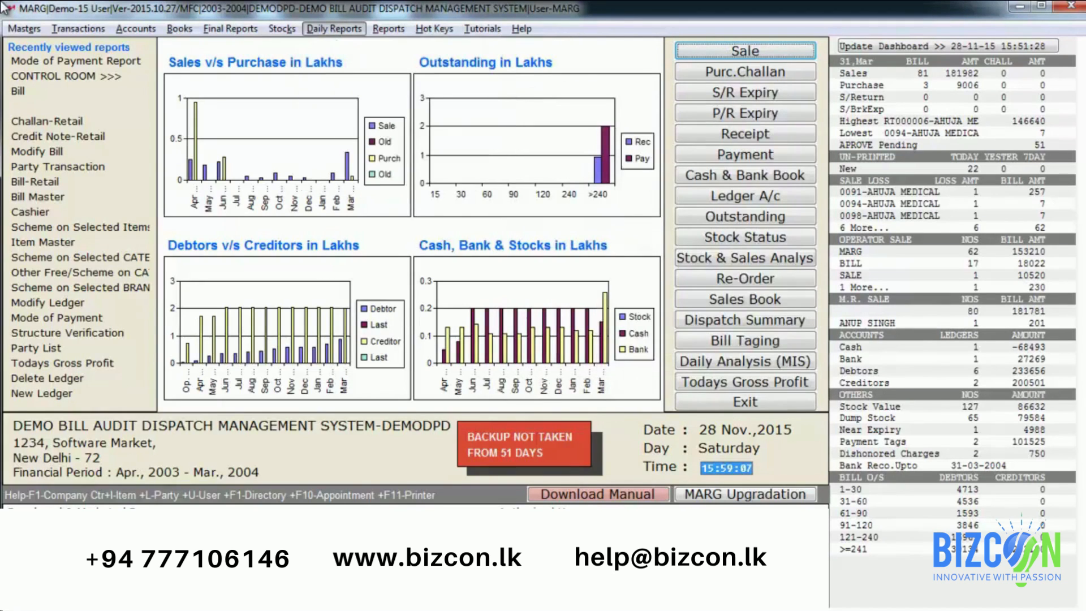